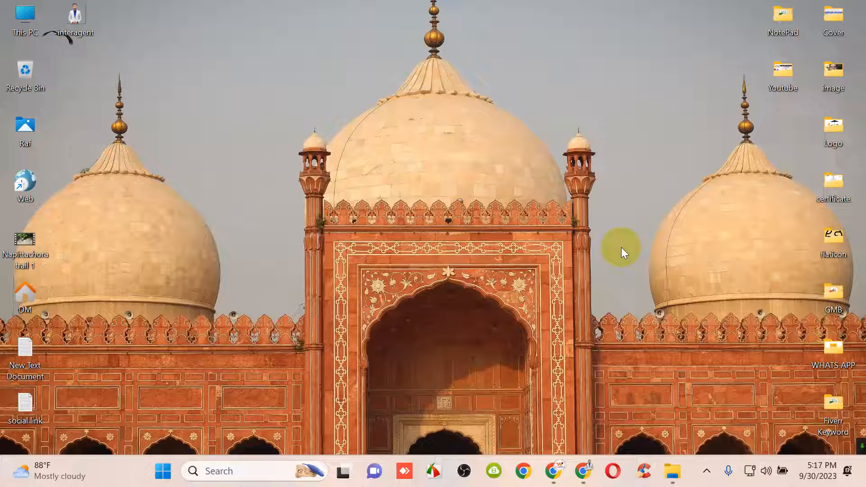
Bring Gmail forward, look over the apps, settings and account panels, and start a new message
click(557, 474)
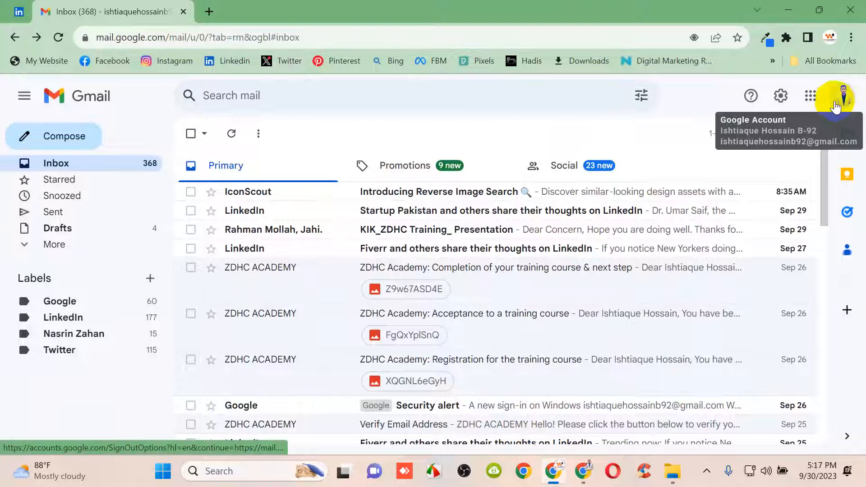
click(807, 97)
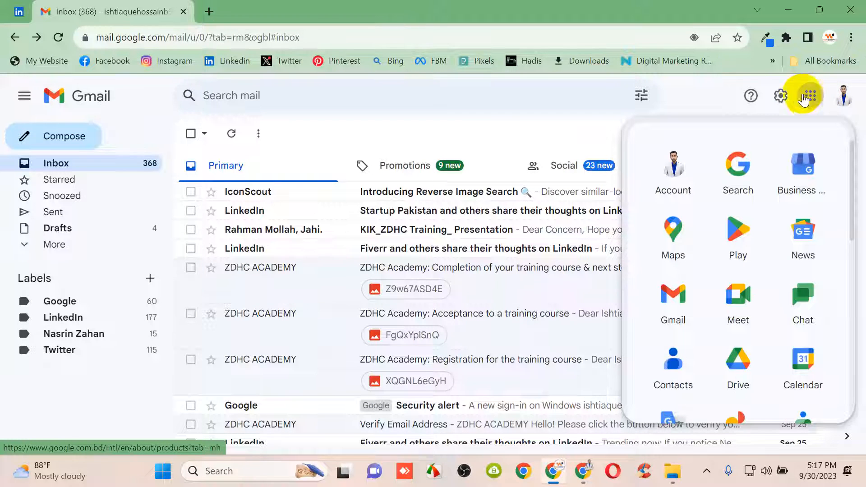
click(781, 96)
click(836, 100)
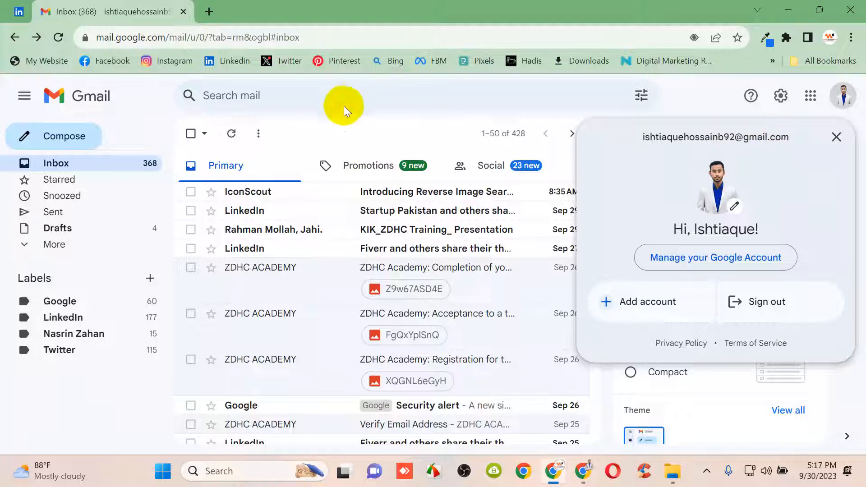
click(345, 136)
click(83, 136)
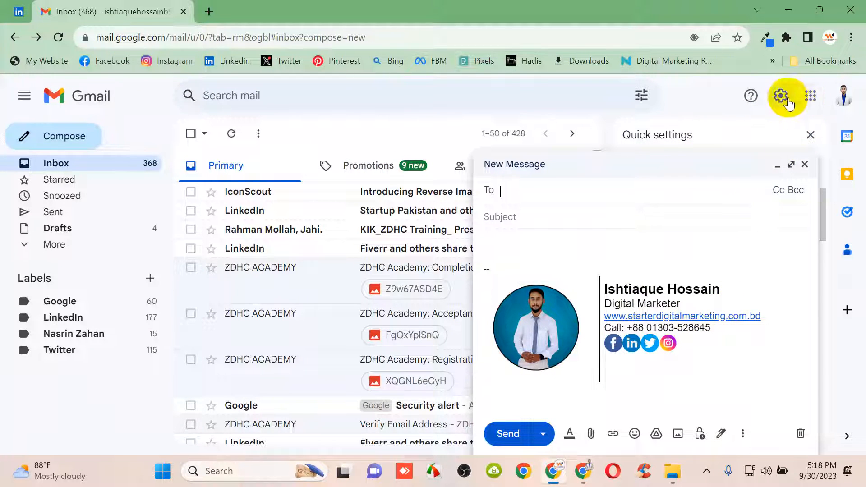
Switch to the second Gmail account's window and confirm which account is signed in
click(842, 96)
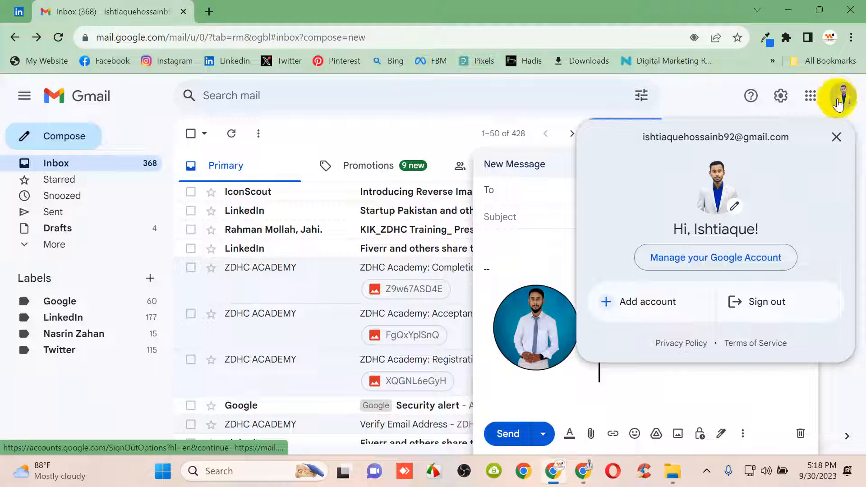
click(417, 134)
click(585, 471)
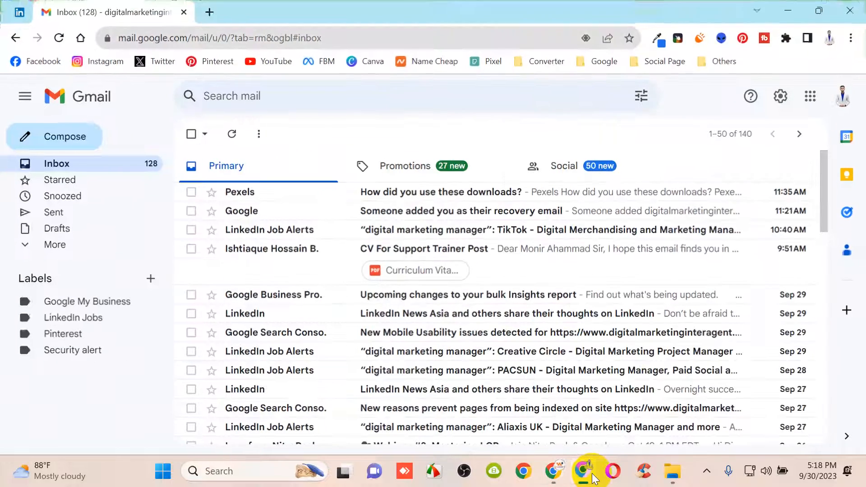
click(846, 104)
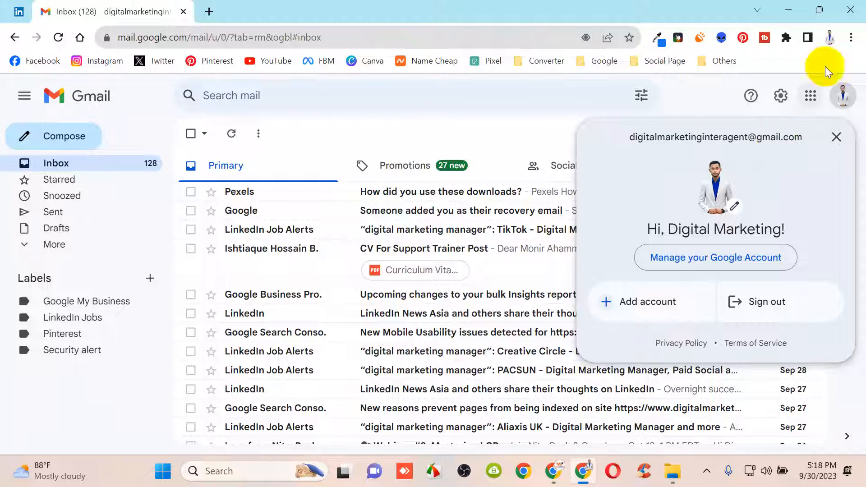
Start a new message to confirm it carries no signature, then close the blank draft
click(57, 142)
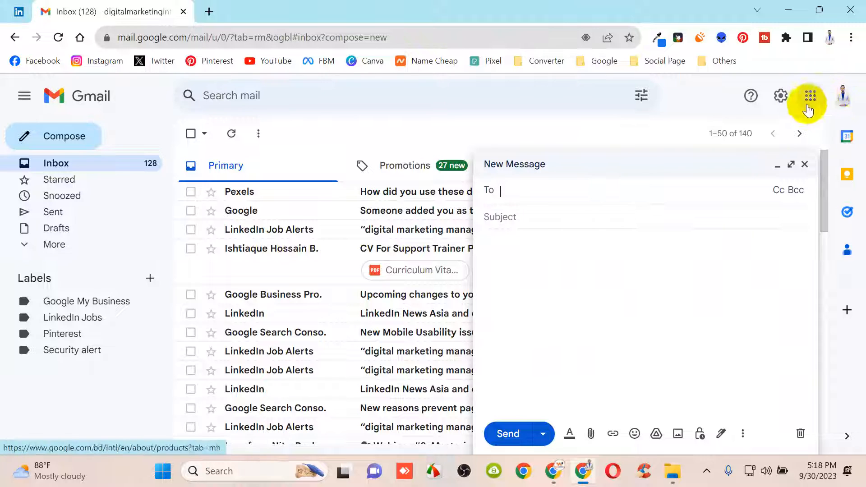
click(843, 97)
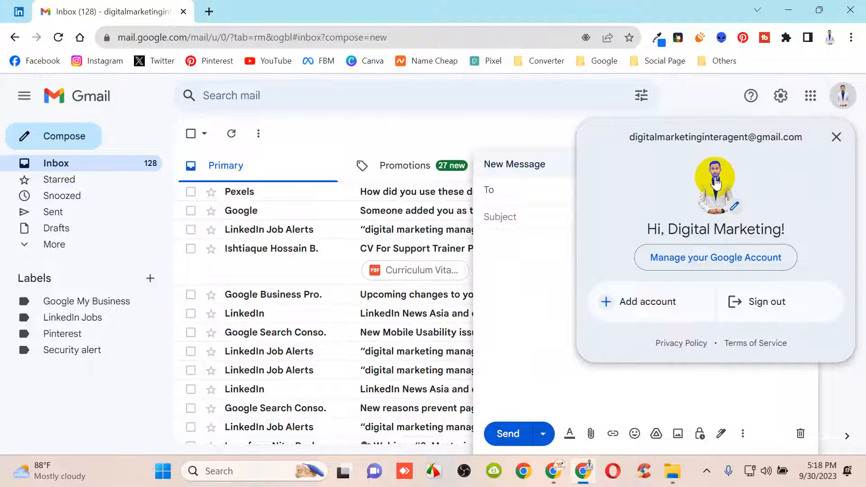
click(504, 131)
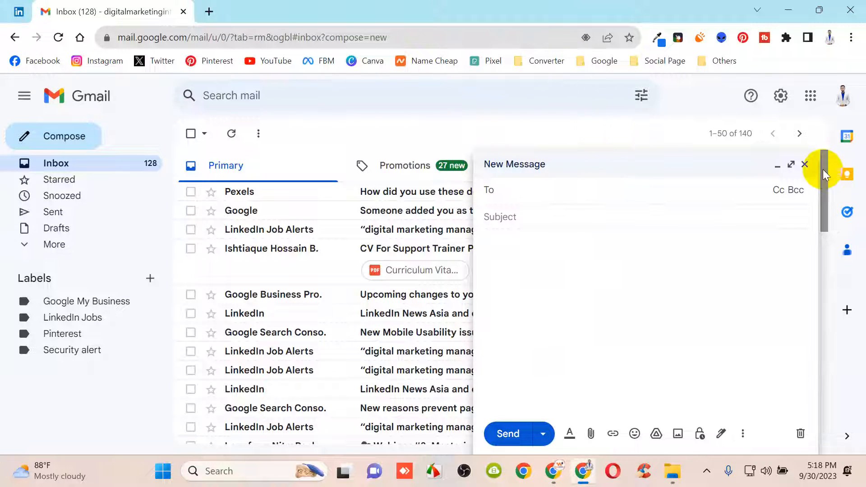
click(805, 164)
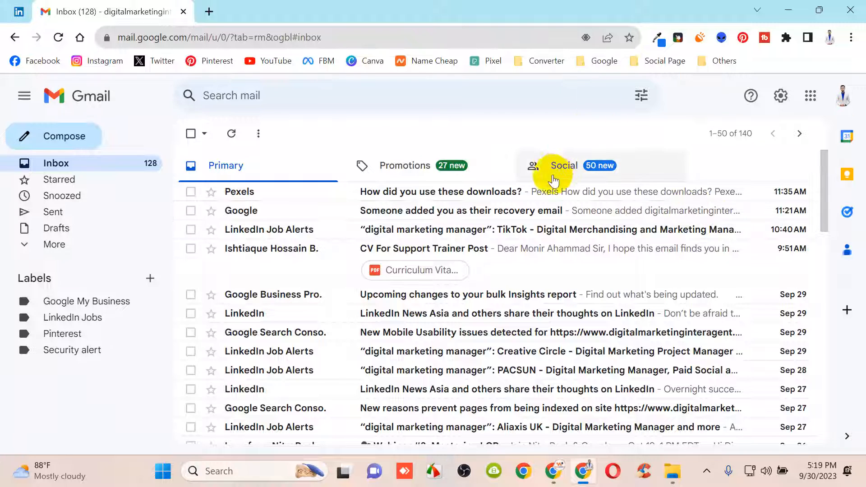
Open See all settings from the gear and scroll the General tab down to Signature
click(785, 104)
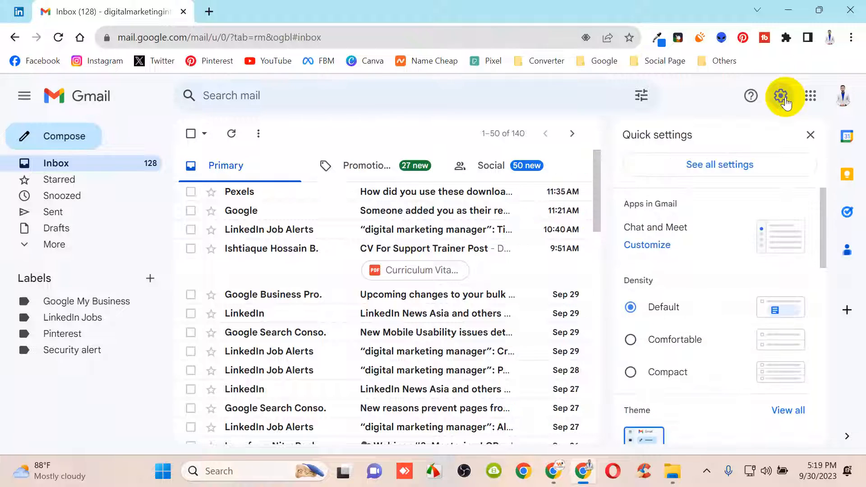
click(715, 166)
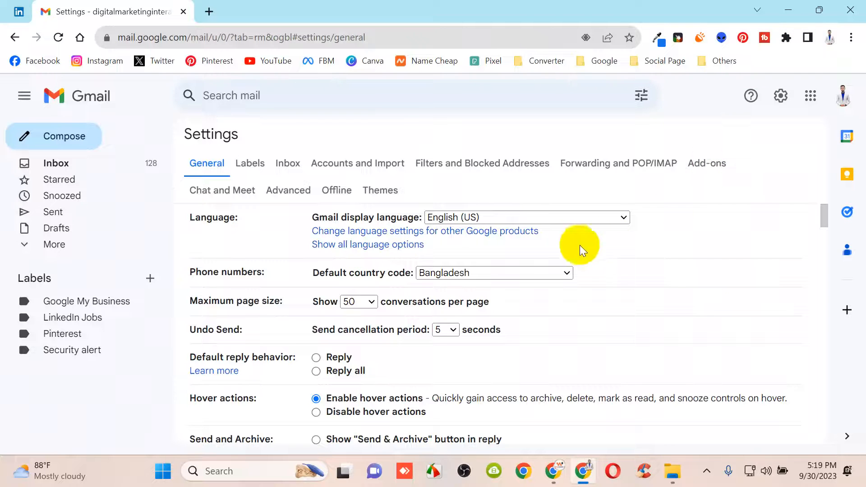
scroll(381, 218, down, 5)
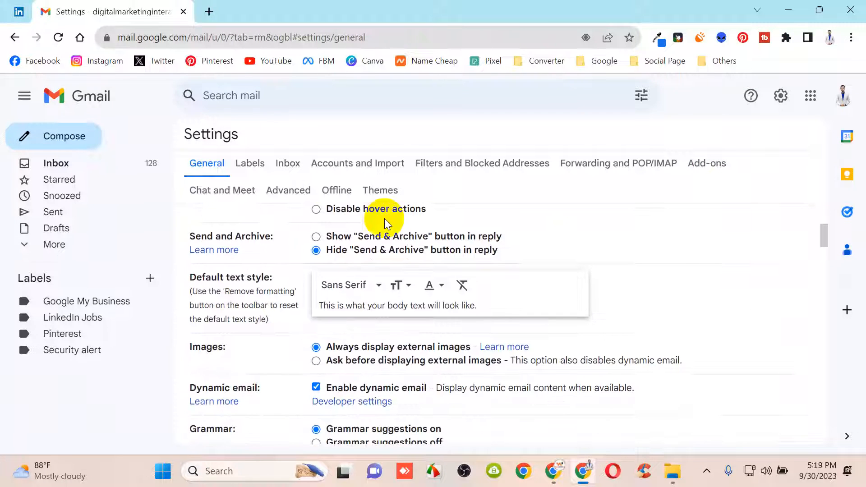
scroll(399, 238, down, 6)
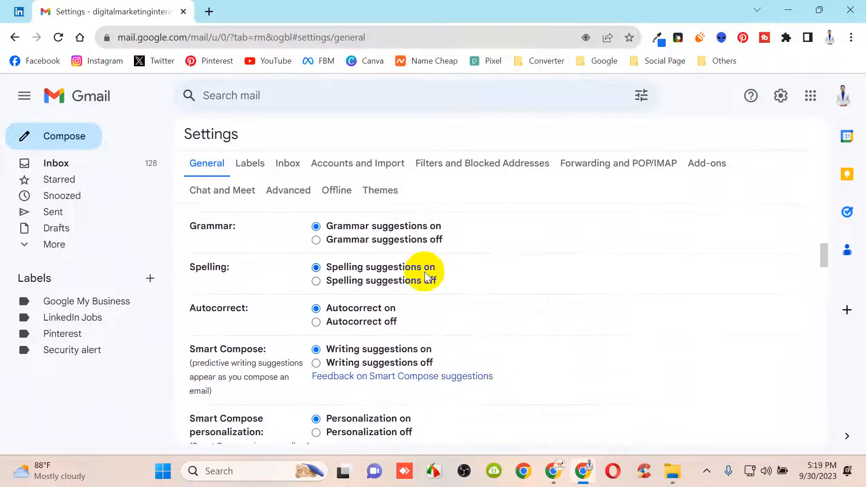
scroll(424, 271, down, 12)
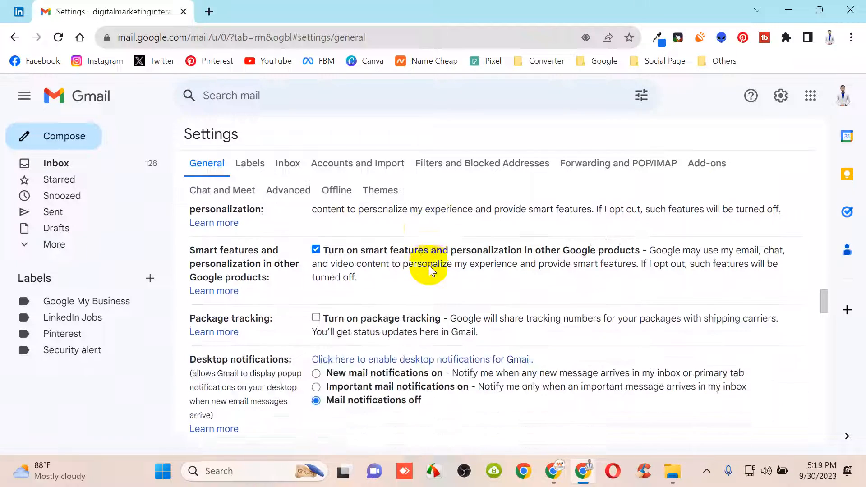
scroll(430, 264, down, 8)
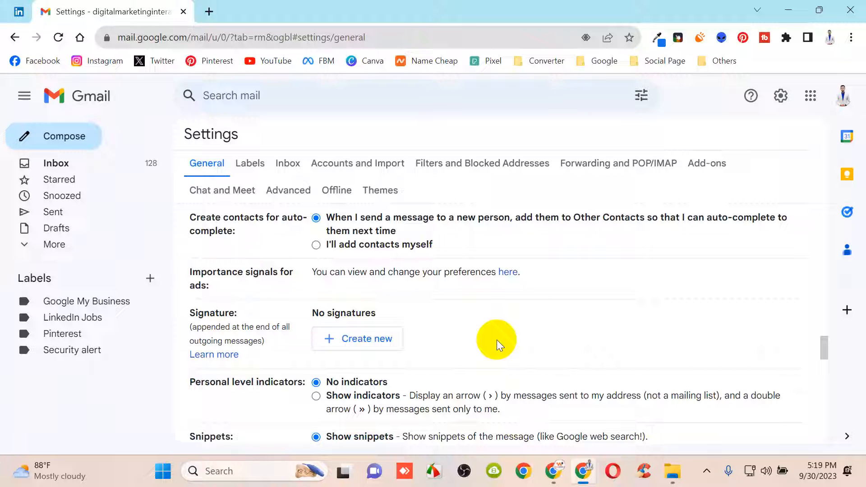
Under Signature choose Create new, enter the account holder's full name as its name, and create it
click(362, 346)
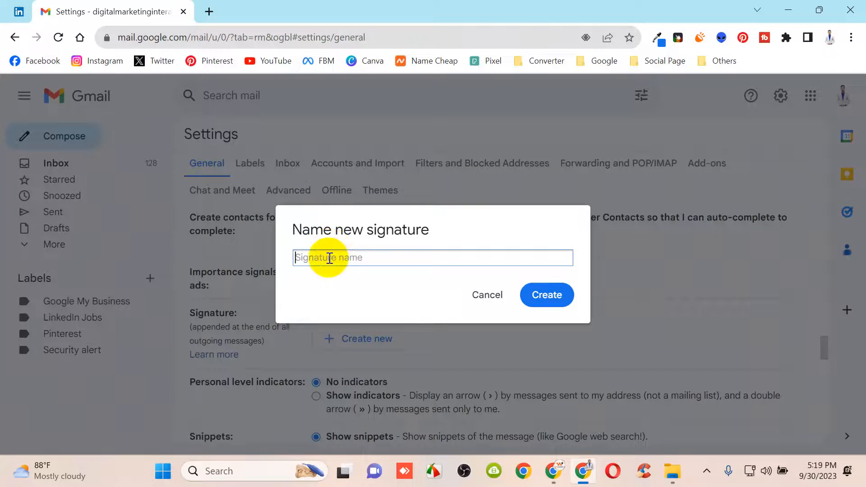
key(Caps_Lock)
key(Caps_Lock)
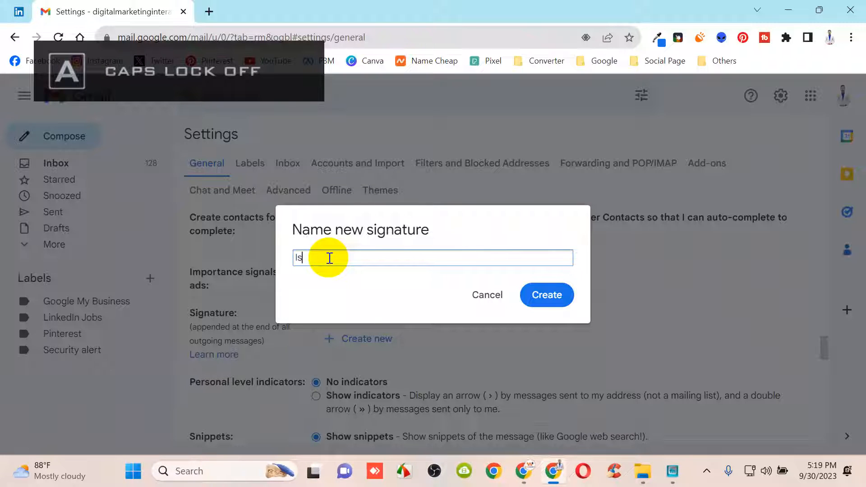
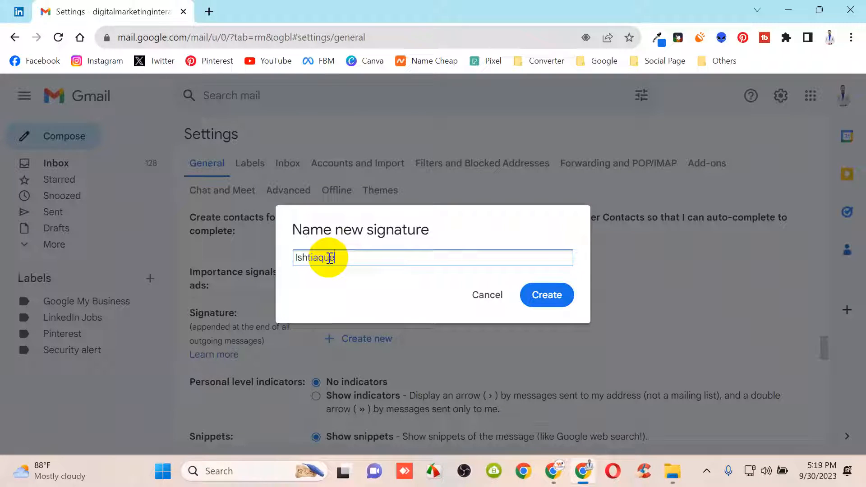
key(Caps_Lock)
key(Caps_Lock)
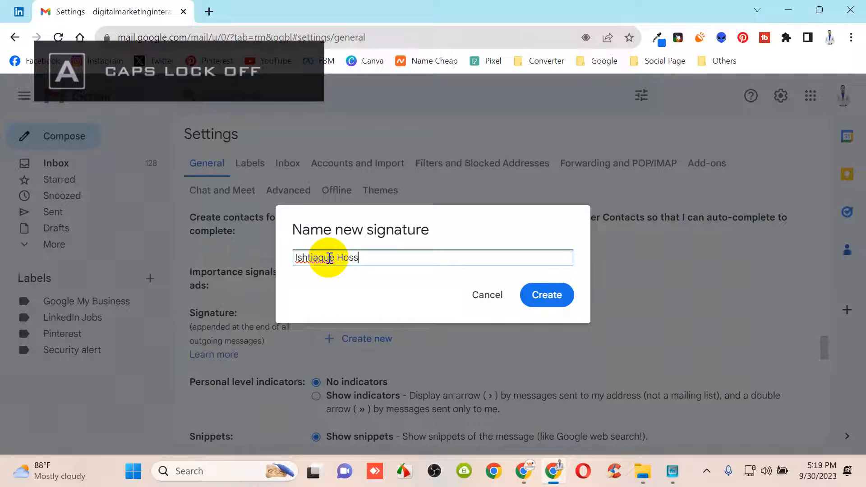
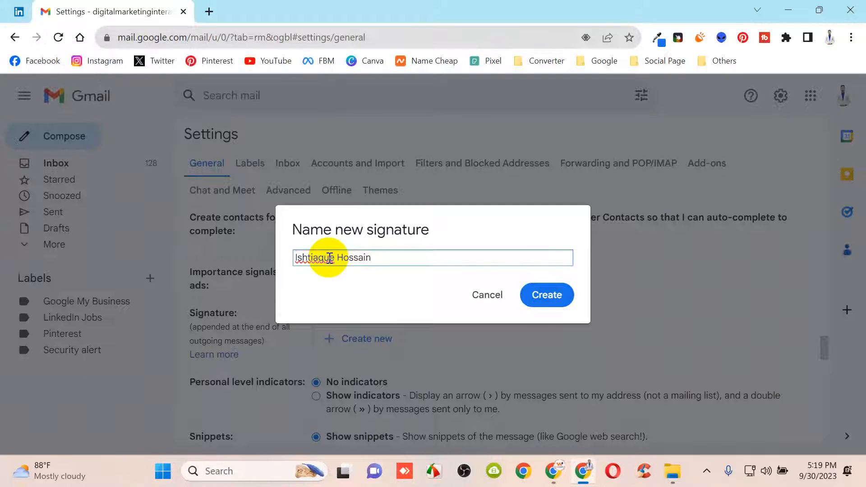
click(559, 296)
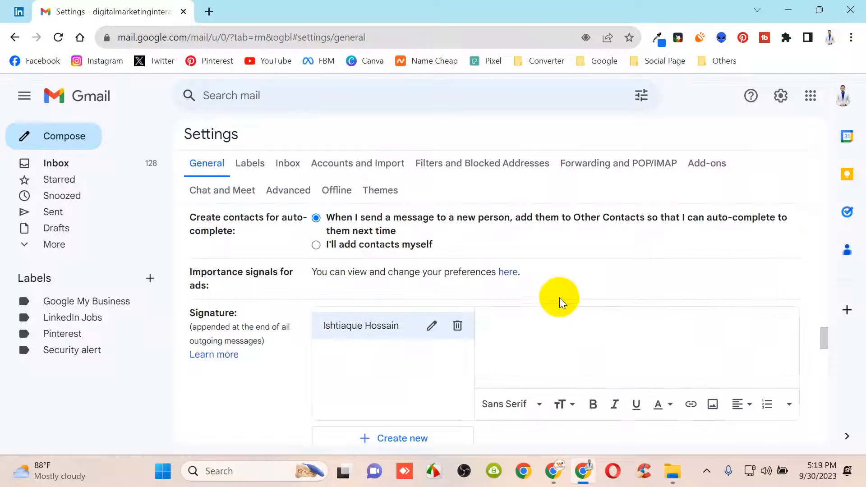
scroll(402, 336, down, 3)
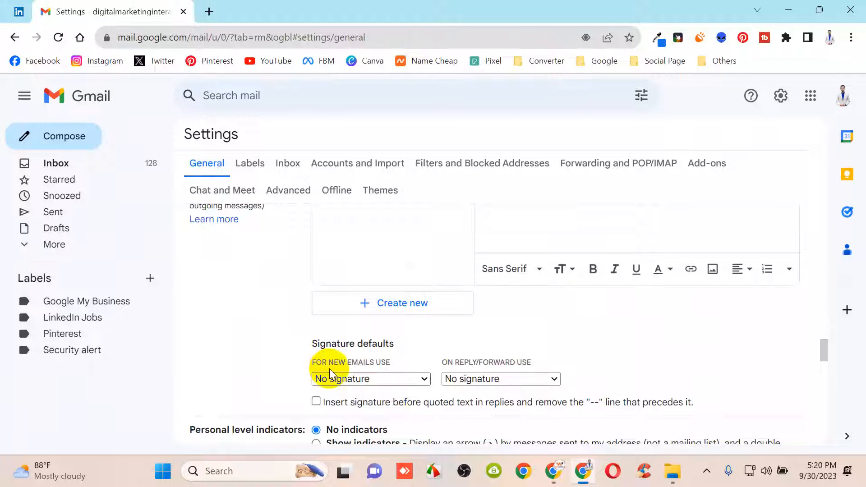
Select the new signature in both the 'For new emails use' and 'On reply/forward use' defaults
click(391, 381)
click(388, 404)
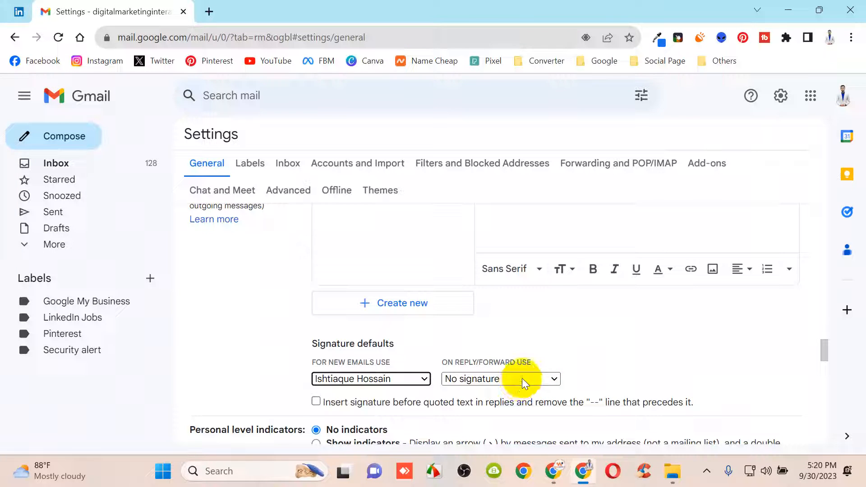
click(489, 380)
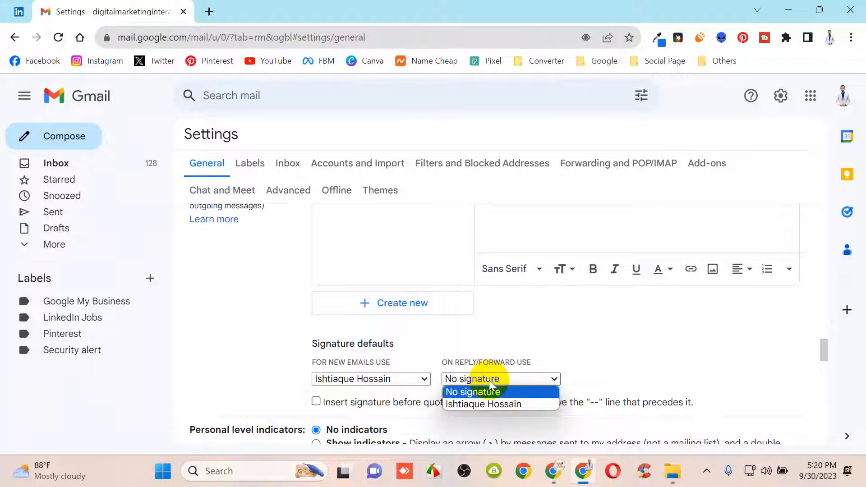
click(489, 404)
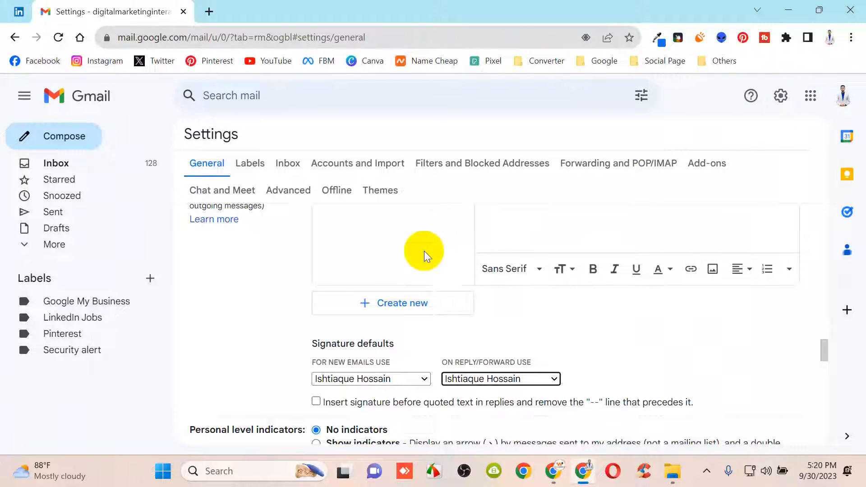
scroll(354, 323, up, 5)
scroll(280, 261, down, 3)
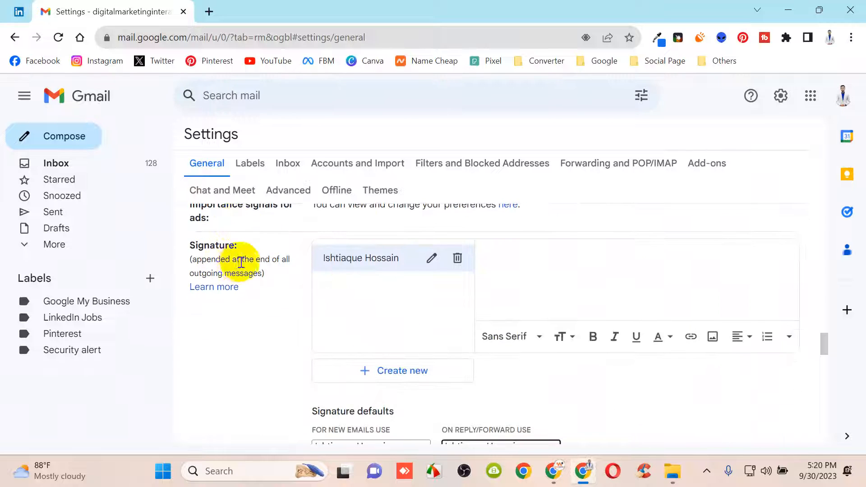
scroll(414, 293, down, 3)
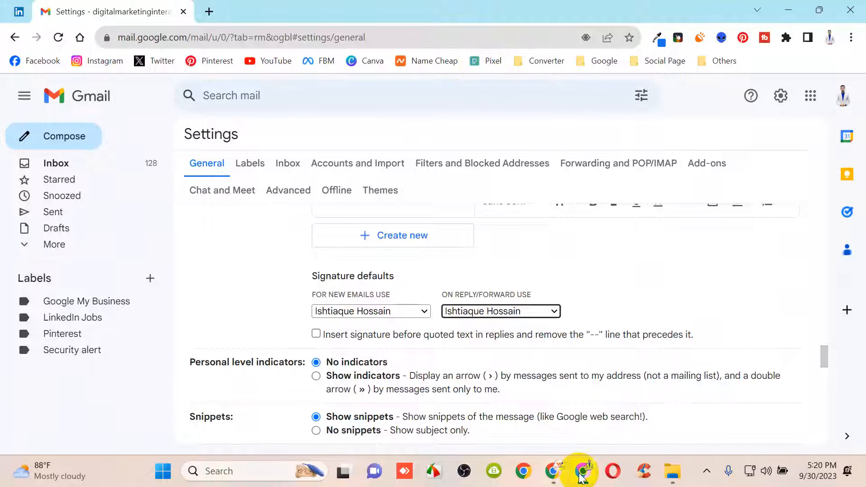
Open Canva from a new tab's bookmark and dismiss the Magic is coming promo
click(210, 12)
click(370, 65)
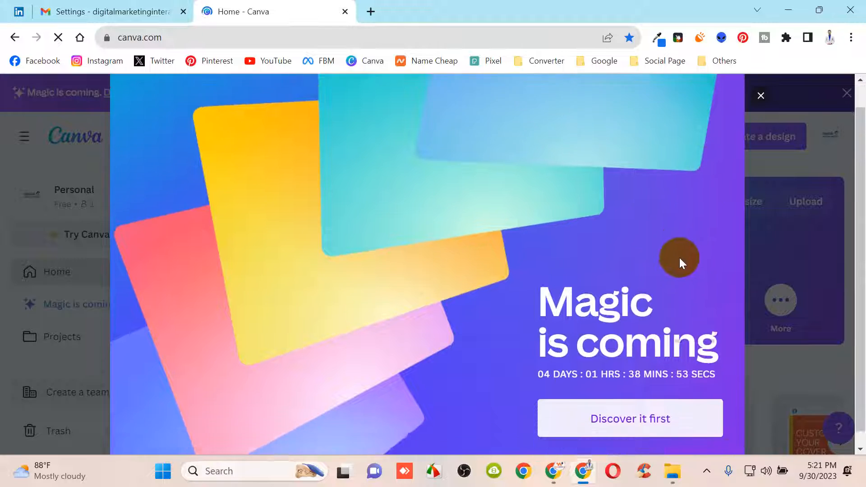
click(762, 98)
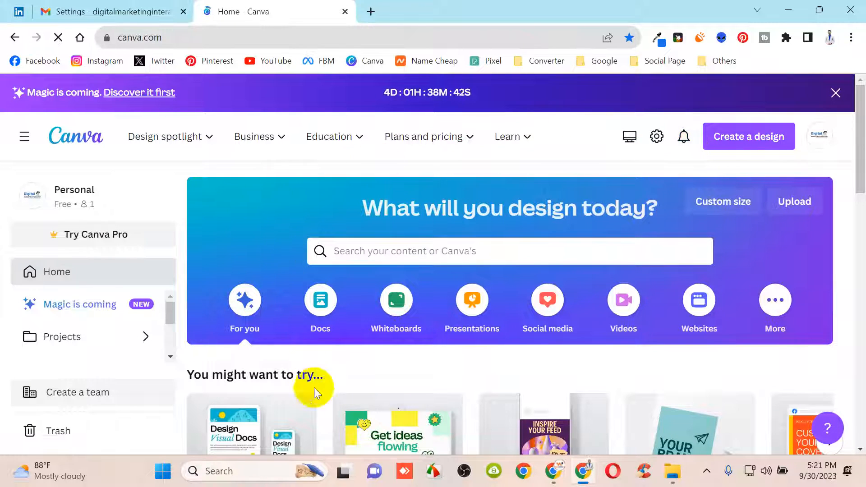
scroll(492, 308, down, 2)
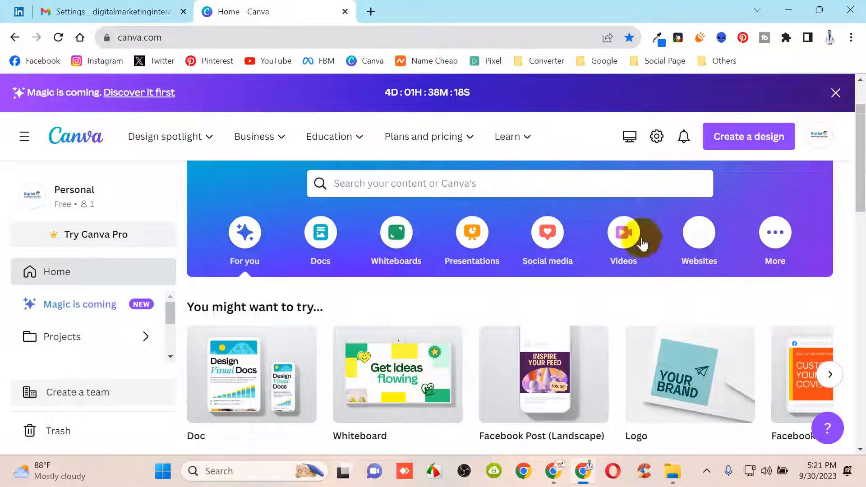
Load canva.com in a second tab, then close that duplicate tab
click(370, 11)
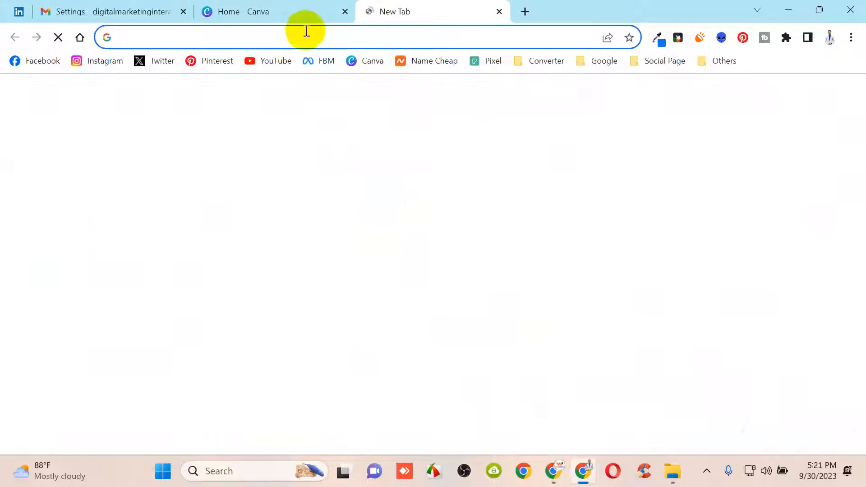
click(286, 35)
text(can)
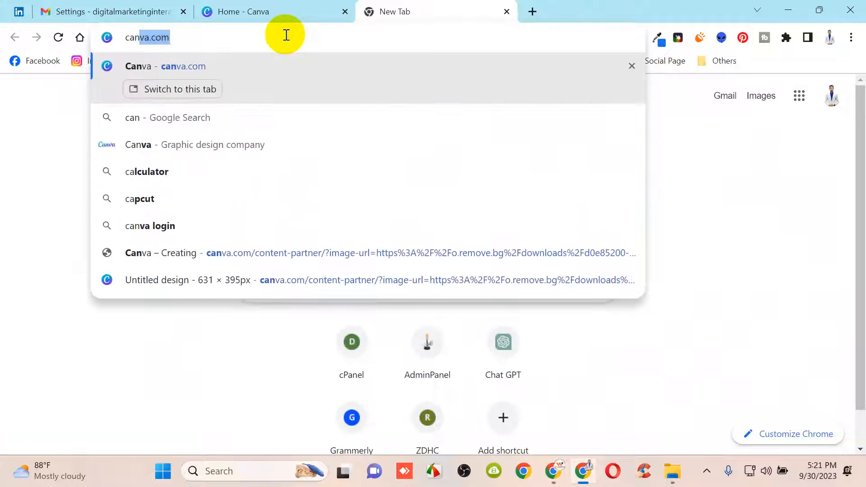
text(va)
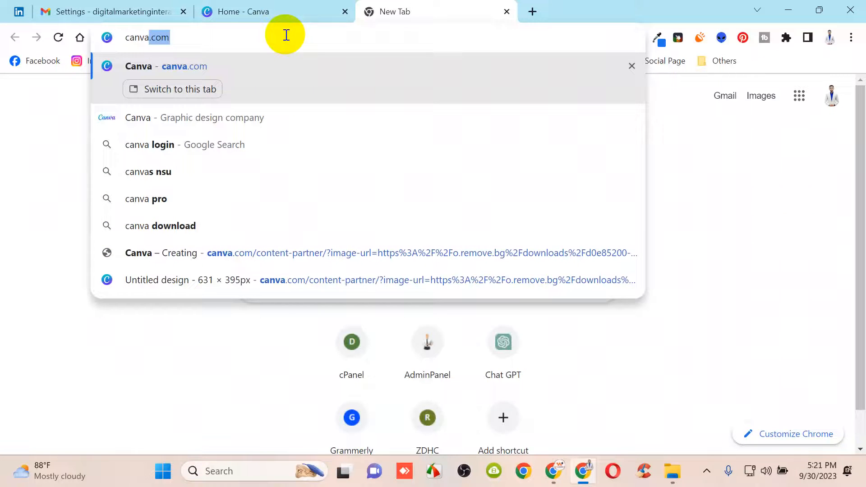
key(Return)
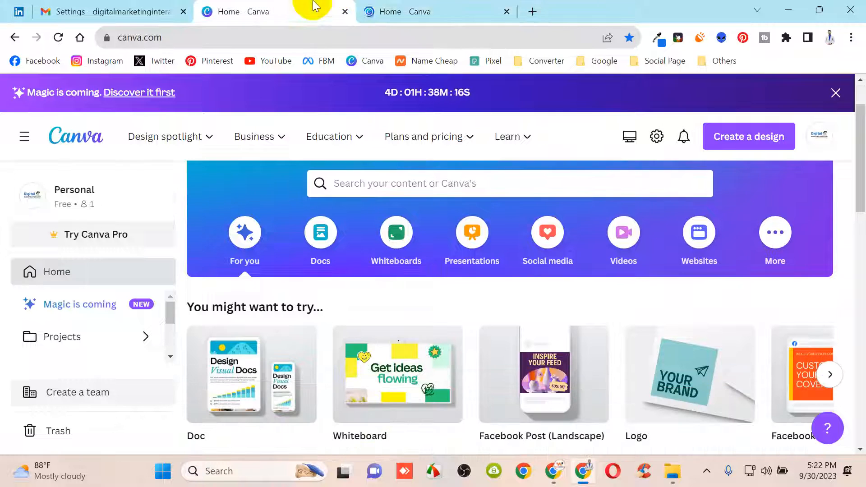
click(310, 6)
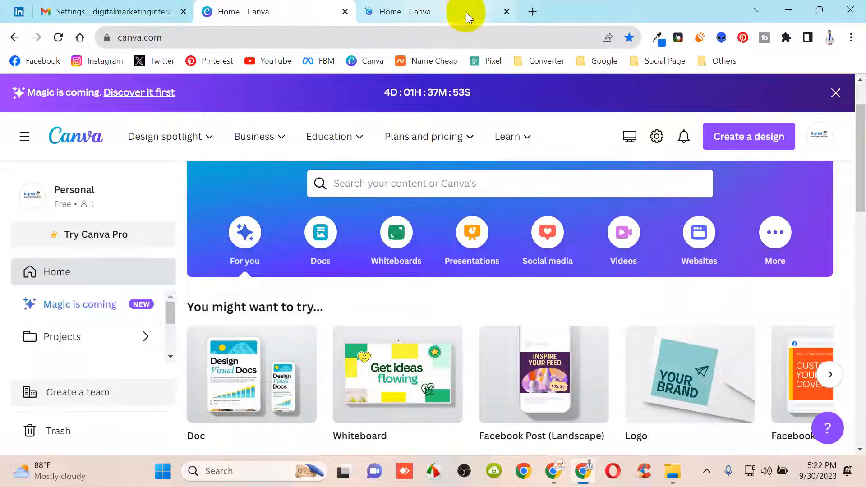
click(512, 13)
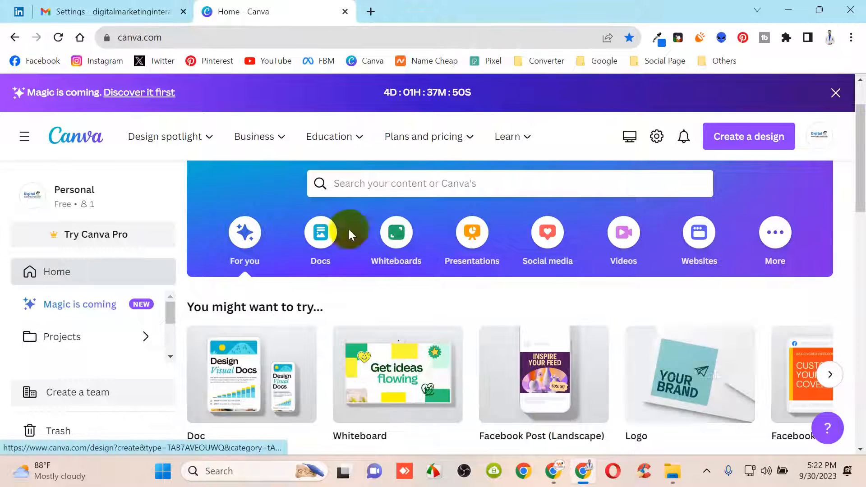
Search Canva templates for 'logo' and create a blank logo design from the results
click(467, 189)
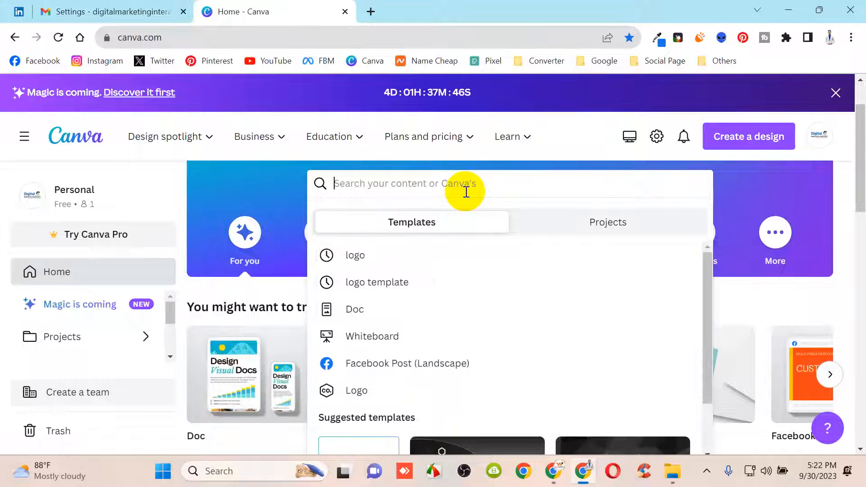
text(logo)
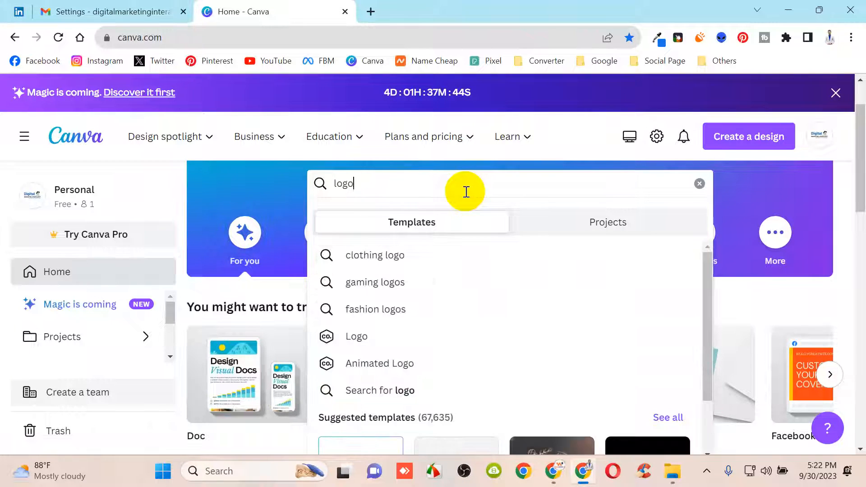
key(Return)
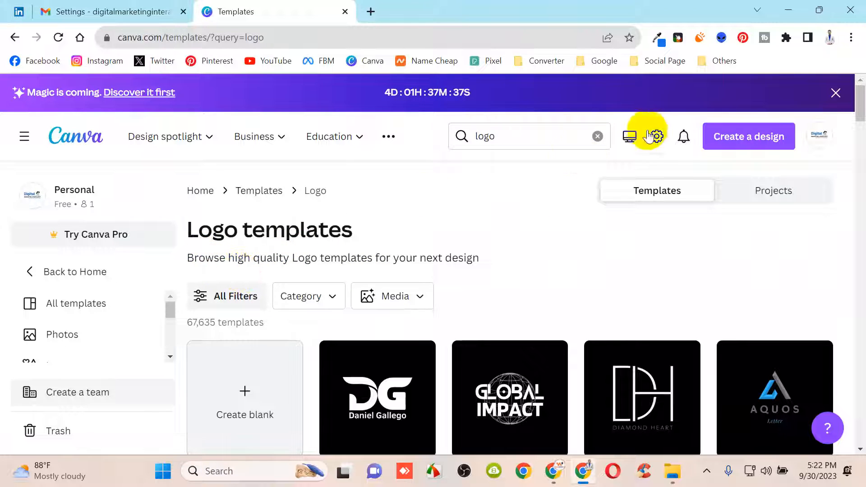
scroll(274, 263, down, 3)
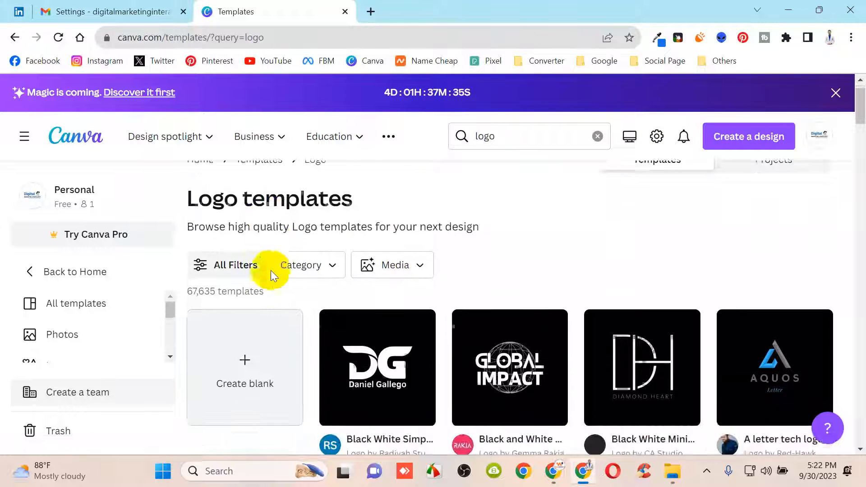
scroll(315, 347, down, 1)
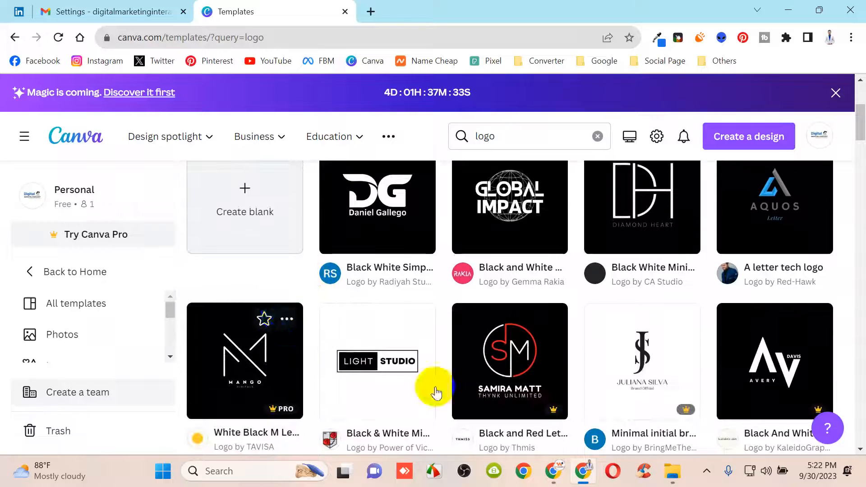
scroll(306, 351, up, 1)
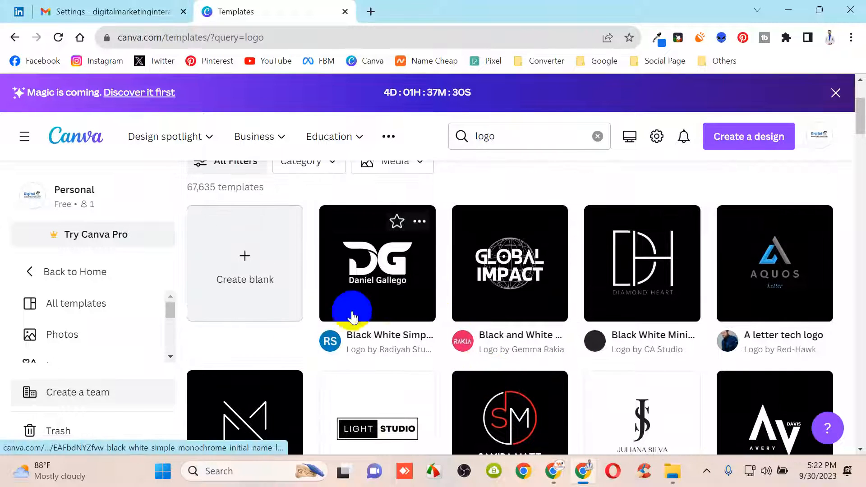
scroll(286, 274, up, 3)
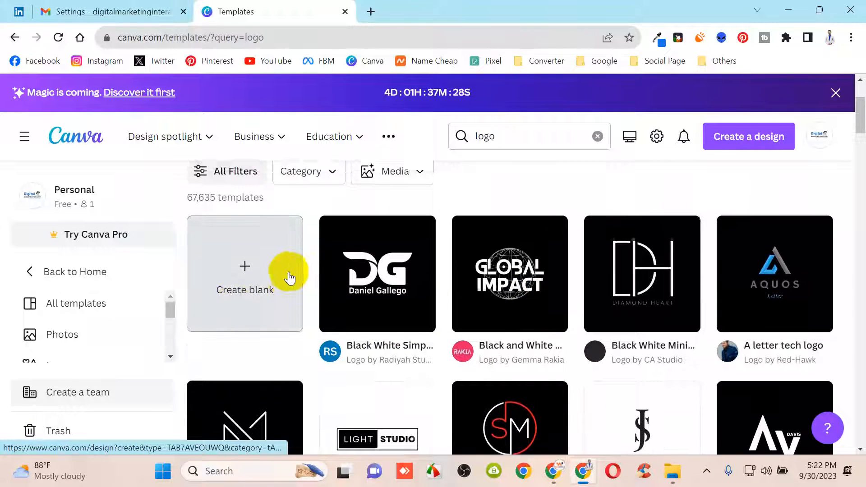
scroll(248, 361, down, 2)
click(251, 331)
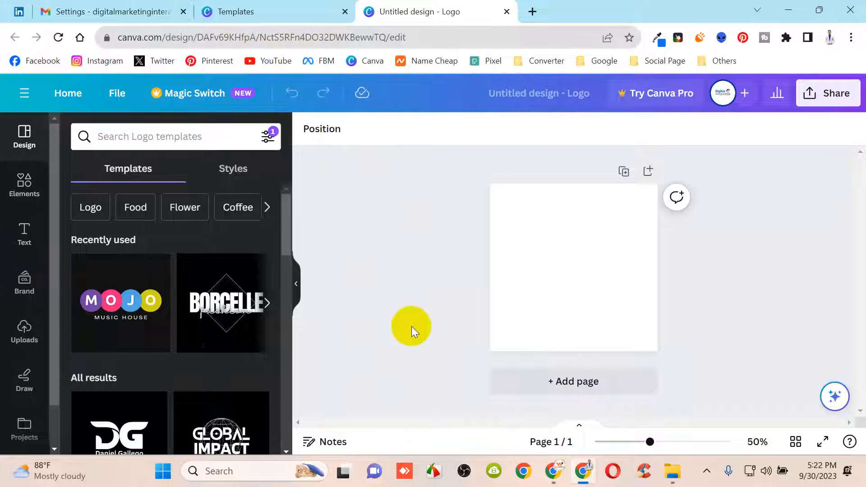
Drag a circle from Elements' shapes onto the page, enlarge it, and fill it black
click(26, 182)
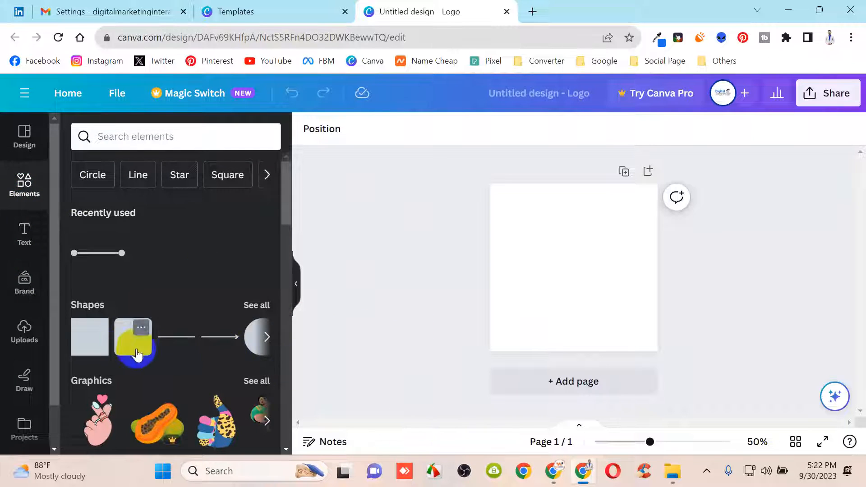
scroll(151, 352, down, 5)
scroll(164, 346, up, 5)
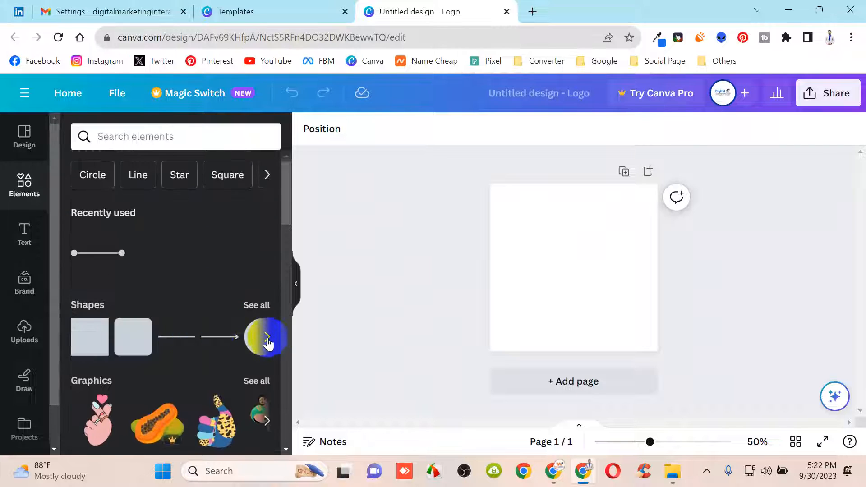
click(268, 345)
drag(98, 342, 648, 331)
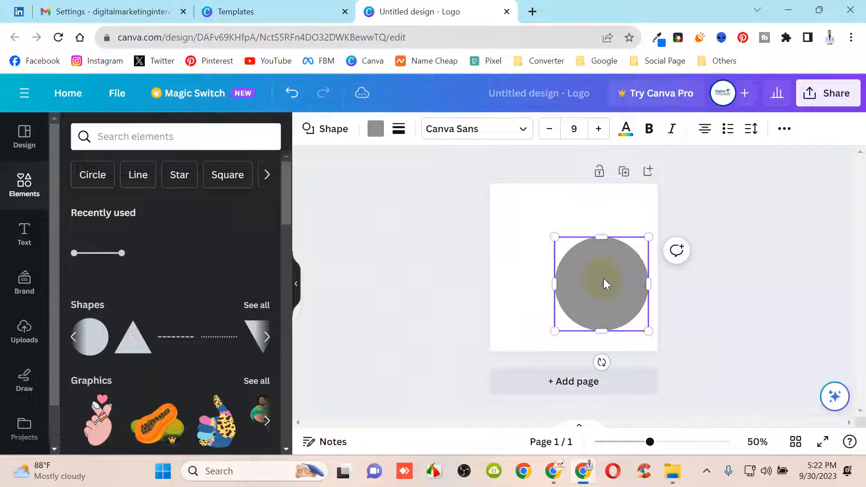
drag(604, 284, 567, 253)
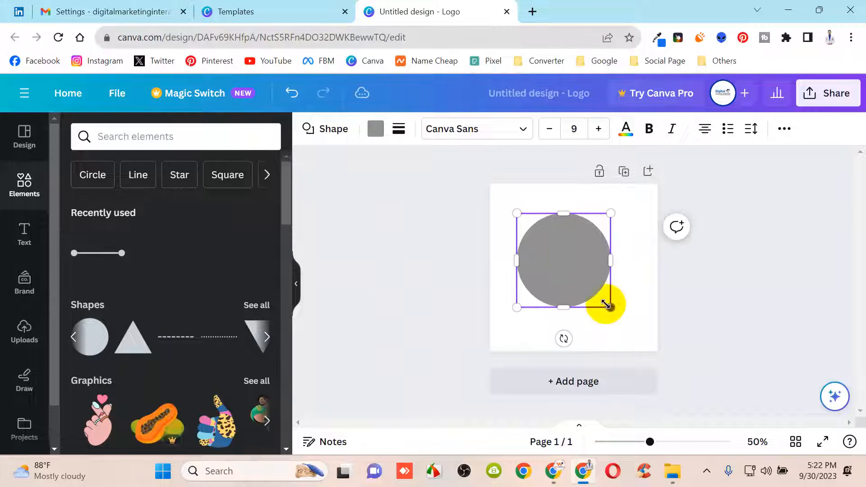
drag(606, 307, 638, 334)
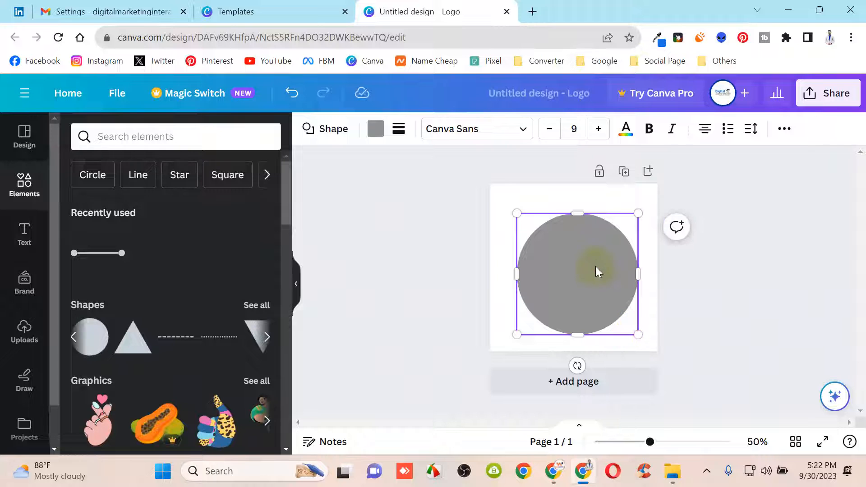
click(374, 131)
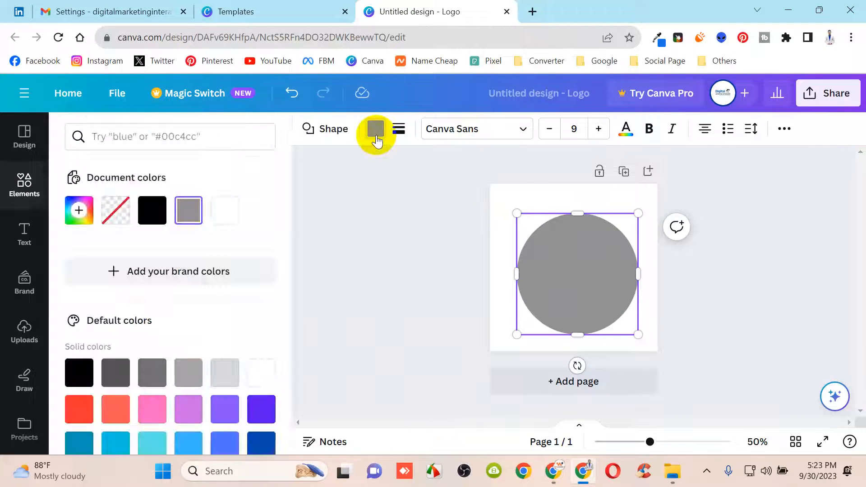
click(152, 210)
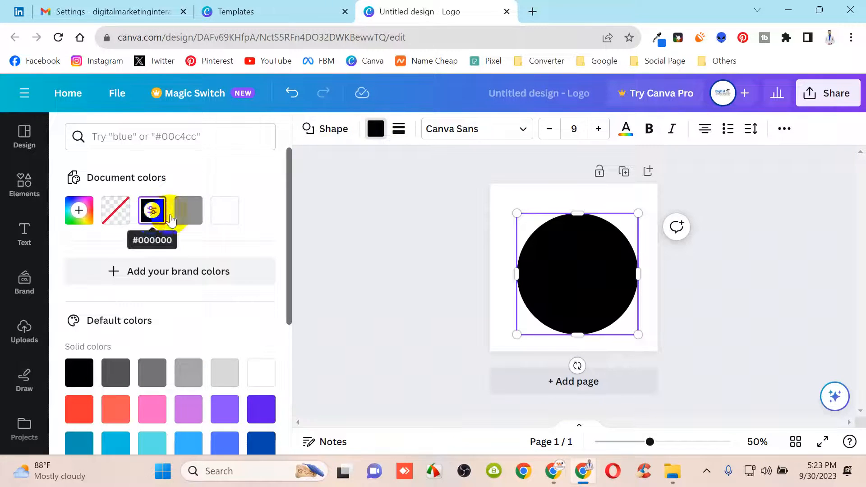
Shift the black circle so it hangs half off the page's left edge
scroll(194, 357, down, 3)
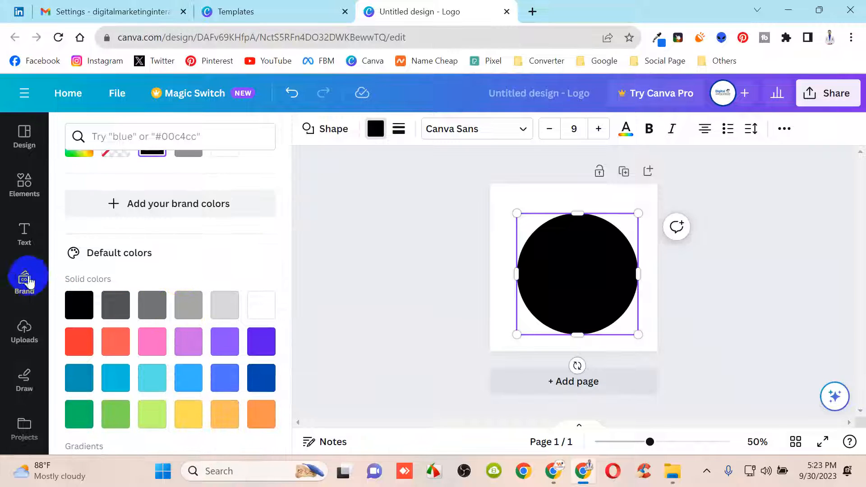
click(25, 185)
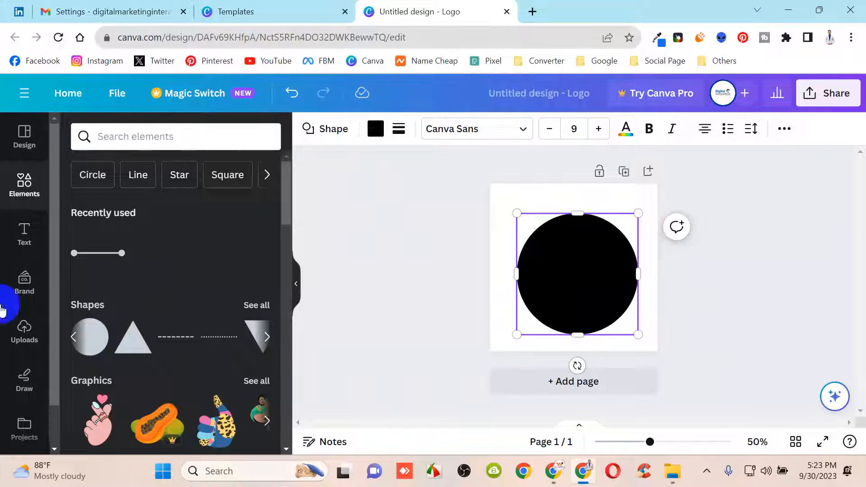
drag(115, 349, 515, 301)
Add a second circle, fill it white, and place it over the black circle
click(593, 282)
drag(88, 336, 595, 296)
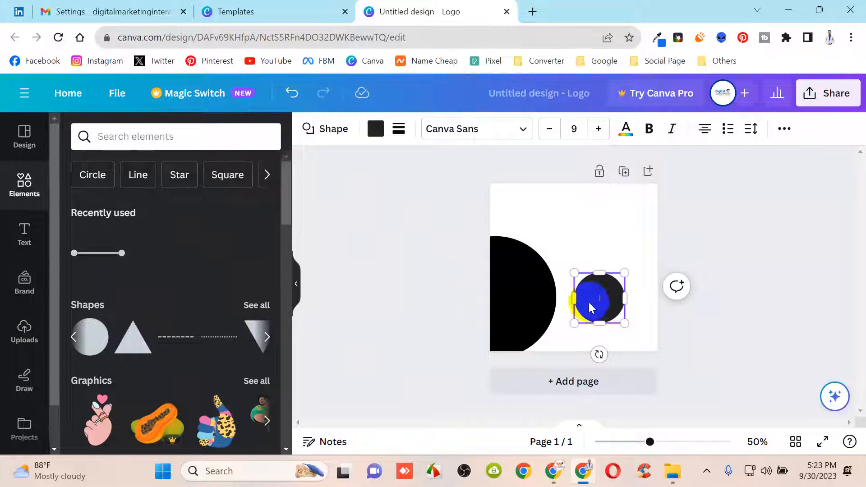
click(378, 131)
click(225, 210)
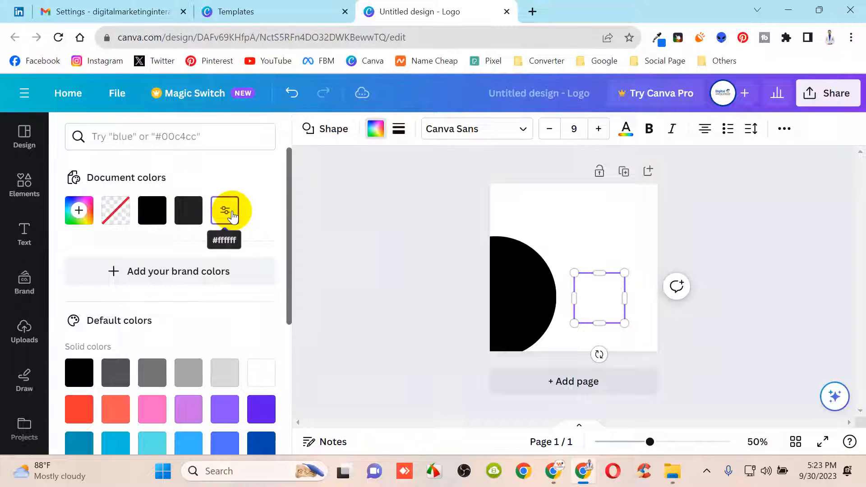
drag(586, 291, 518, 300)
Reposition the black circle and enlarge it to fill the page
click(518, 251)
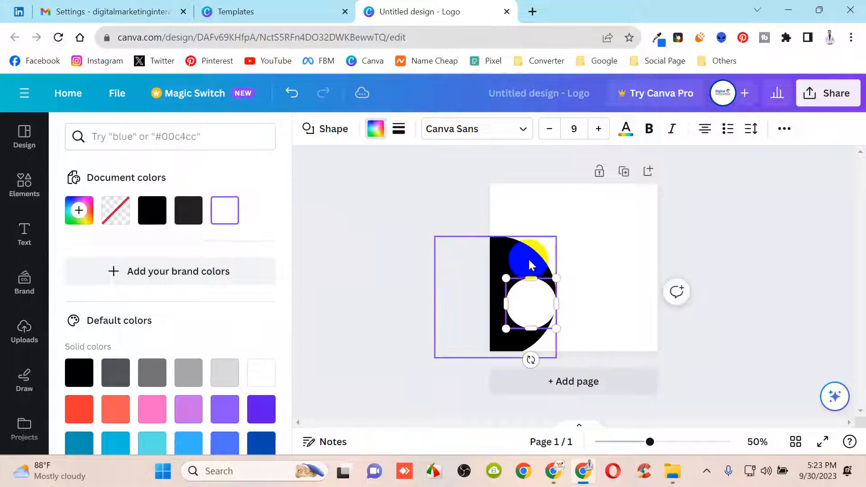
drag(518, 251, 589, 227)
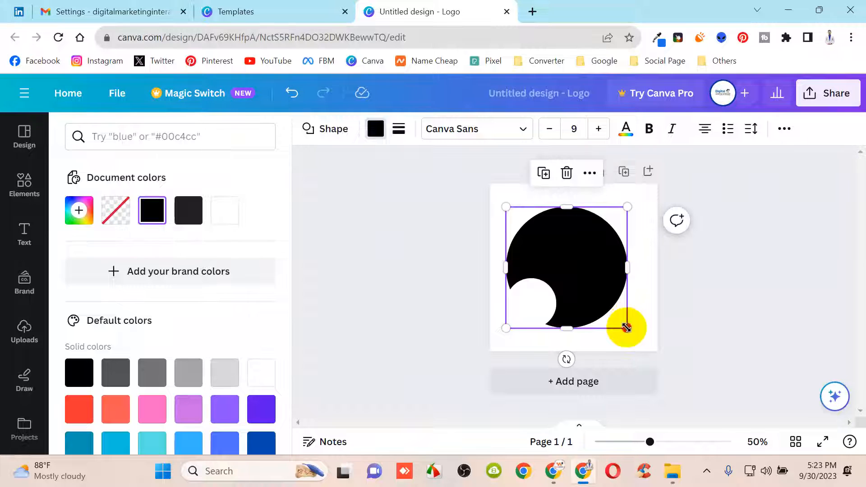
drag(626, 328, 629, 336)
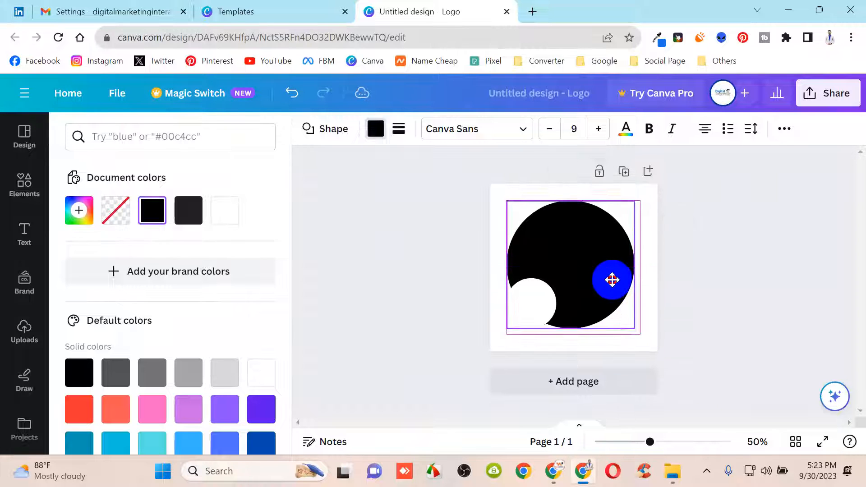
drag(614, 284, 536, 307)
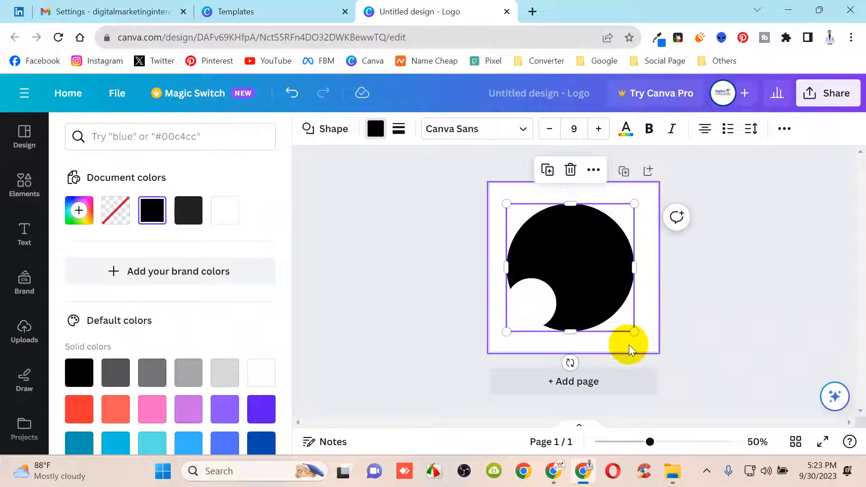
drag(634, 331, 638, 335)
Resize and centre the white circle inside the black one, leaving a thin black ring
click(654, 316)
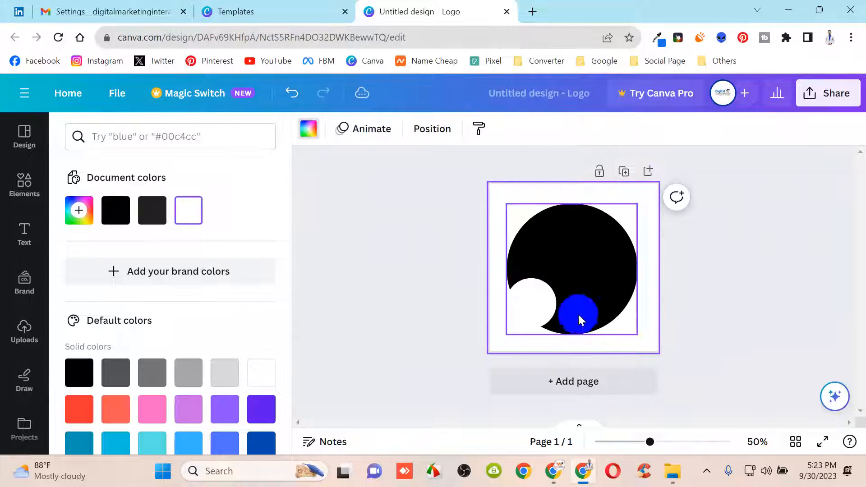
drag(543, 302, 624, 338)
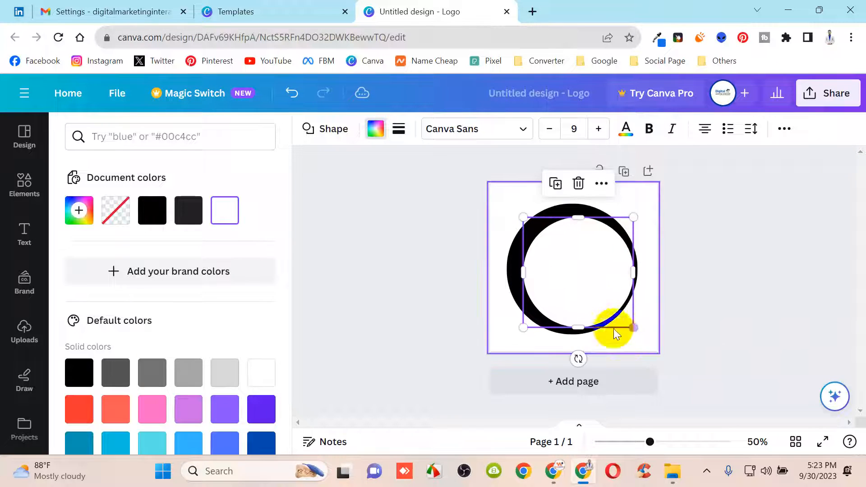
mouse_move(558, 261)
mouse_down()
mouse_move(546, 253)
mouse_move(552, 257)
mouse_up()
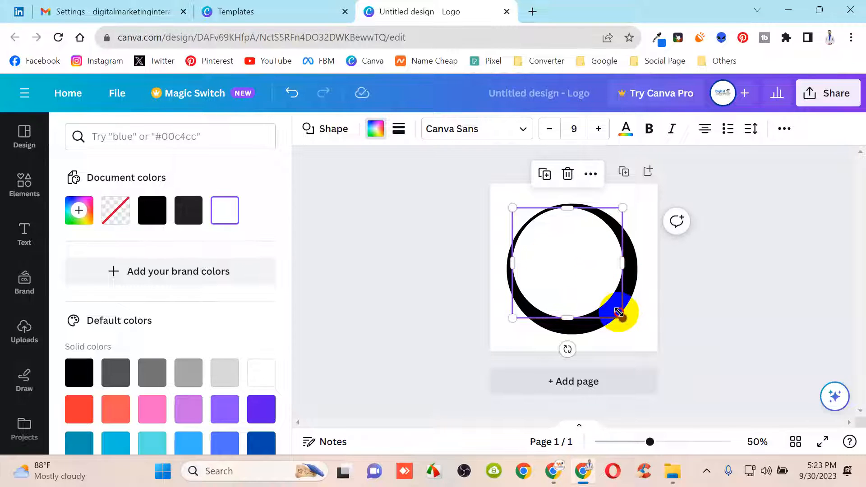
drag(619, 312, 631, 329)
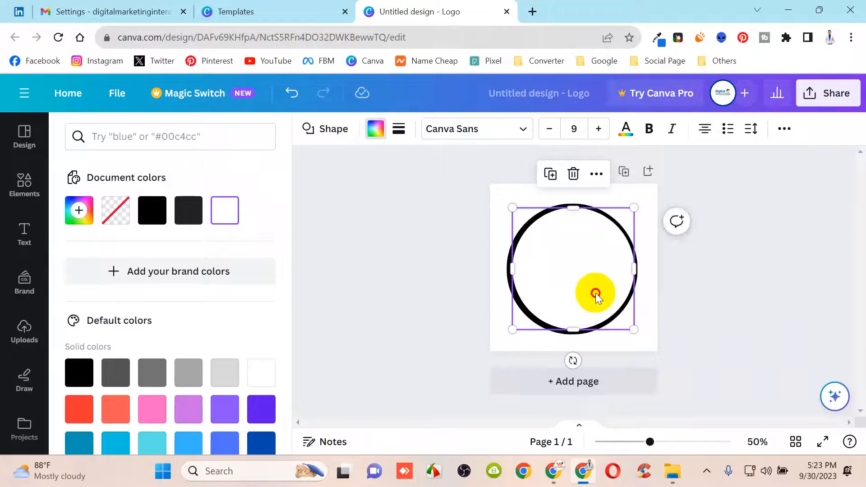
drag(595, 295, 592, 294)
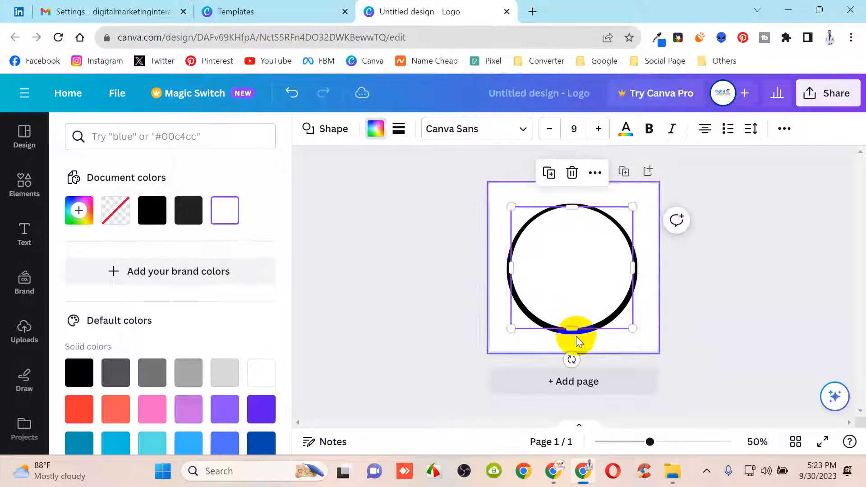
drag(571, 329, 571, 330)
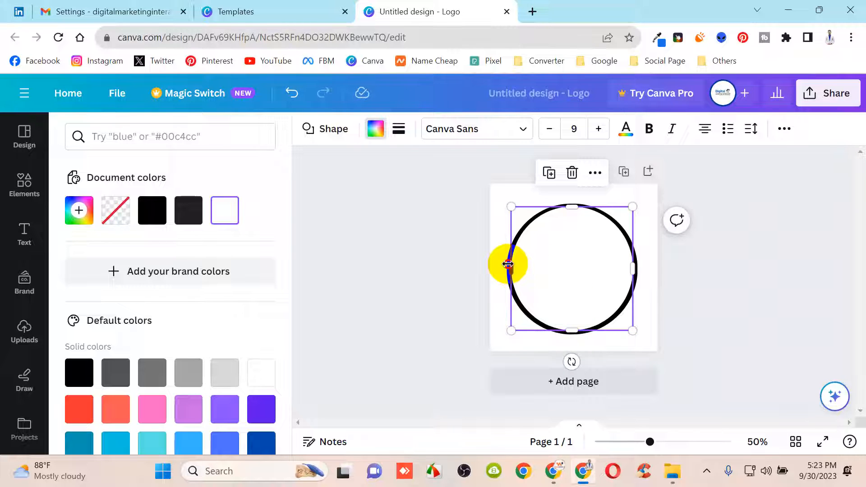
drag(508, 265, 513, 268)
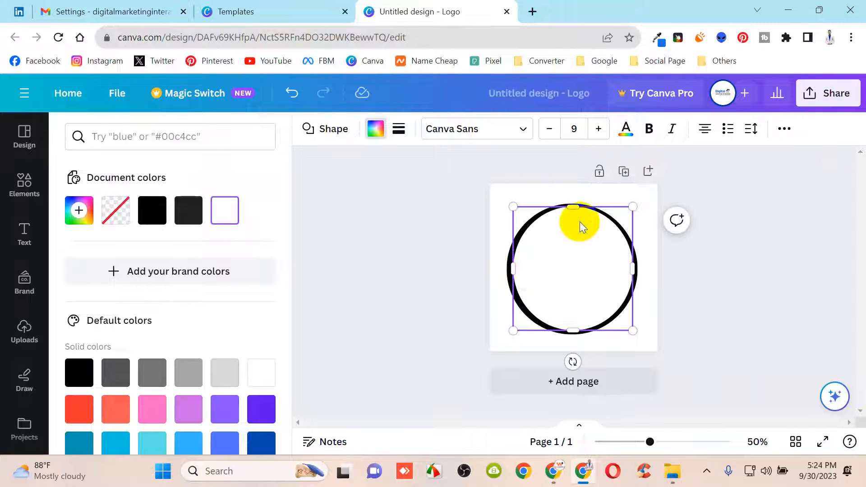
drag(573, 207, 566, 209)
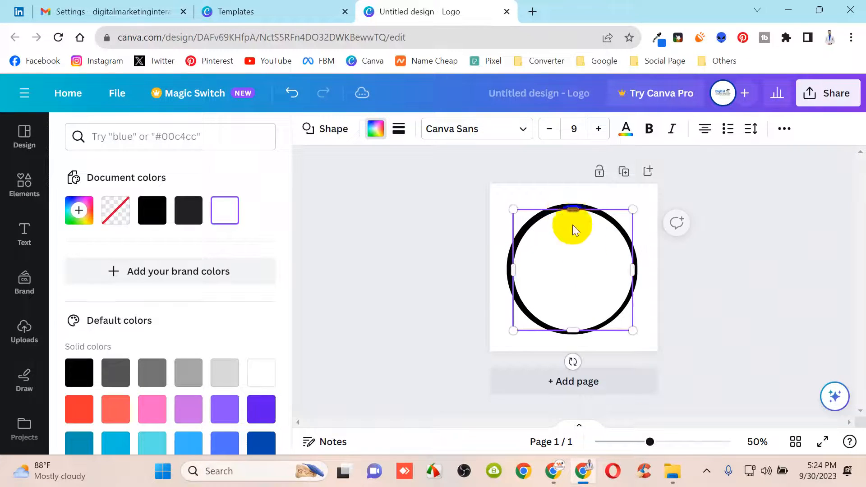
click(501, 315)
click(549, 263)
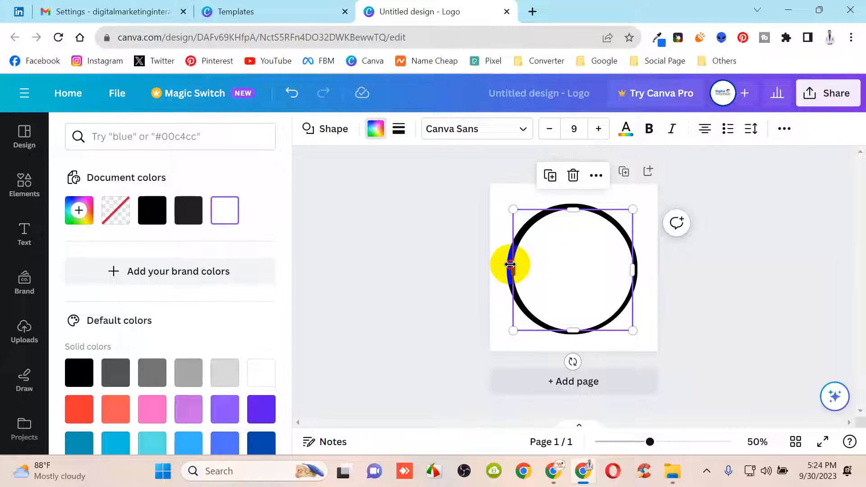
drag(509, 264, 508, 258)
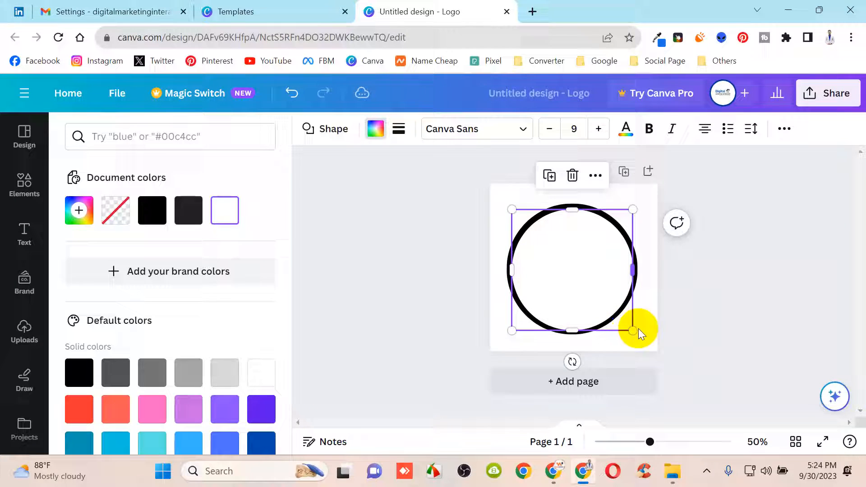
click(654, 311)
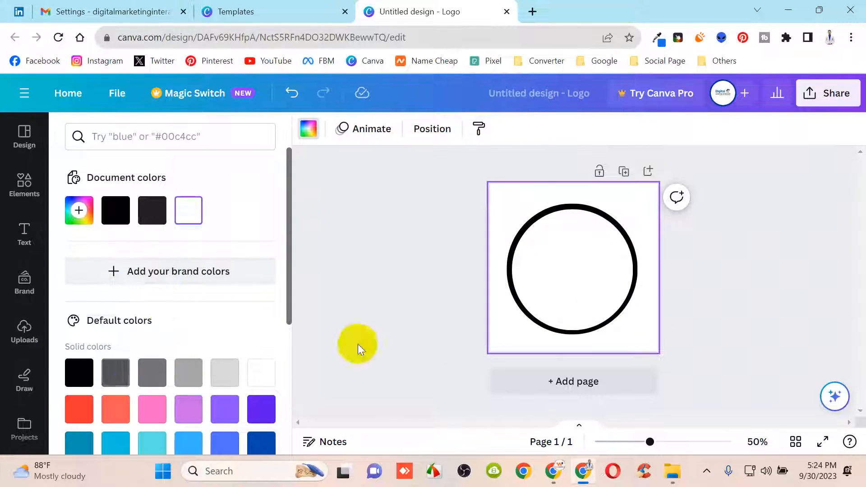
Undo the distorting resize of the white inner circle
click(593, 277)
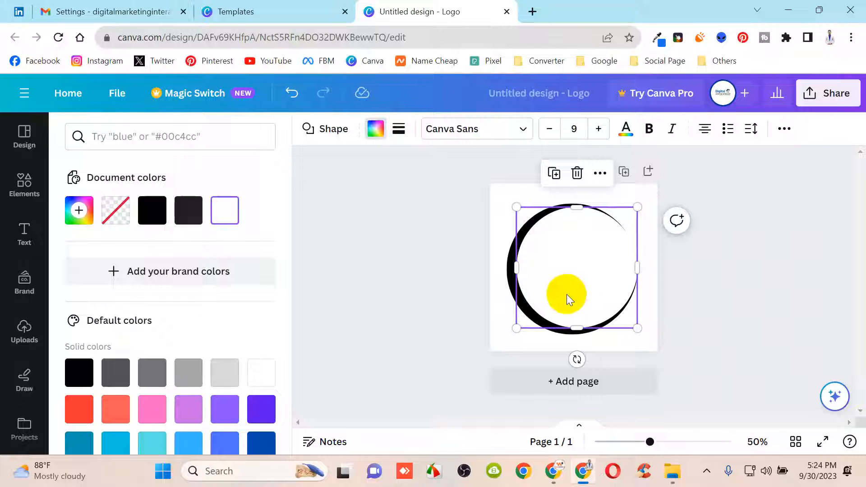
key(ctrl+z)
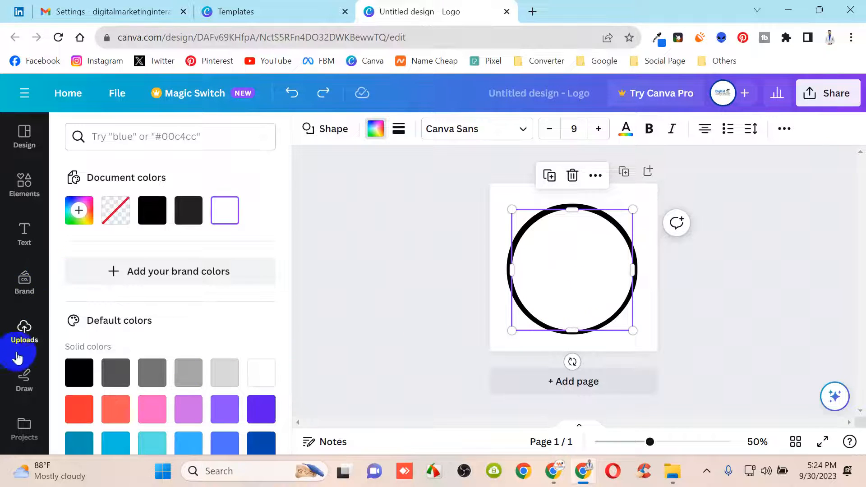
scroll(125, 328, down, 3)
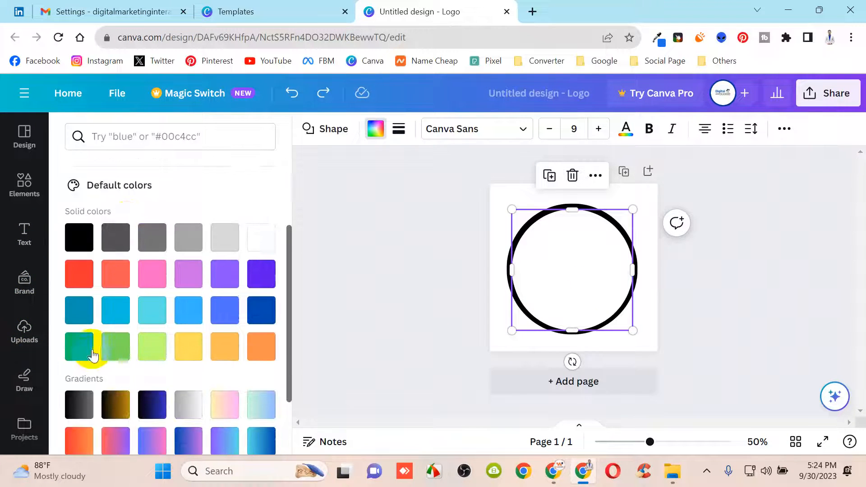
scroll(93, 355, up, 3)
scroll(23, 405, down, 1)
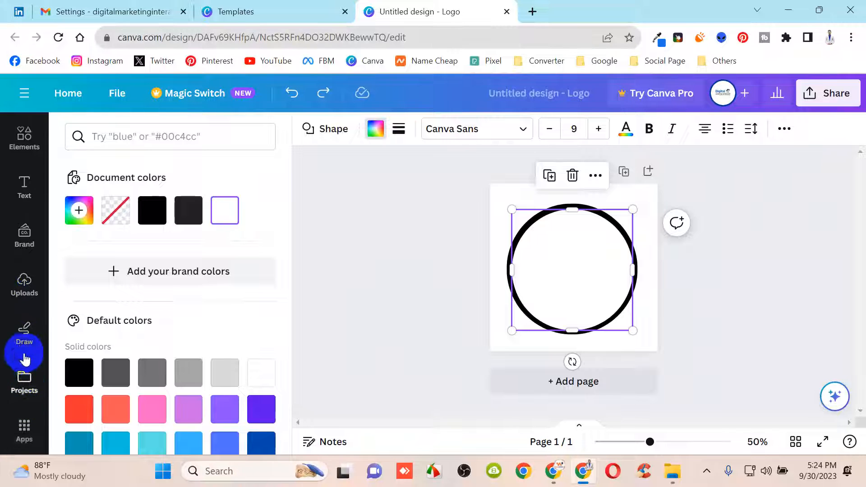
scroll(22, 293, up, 1)
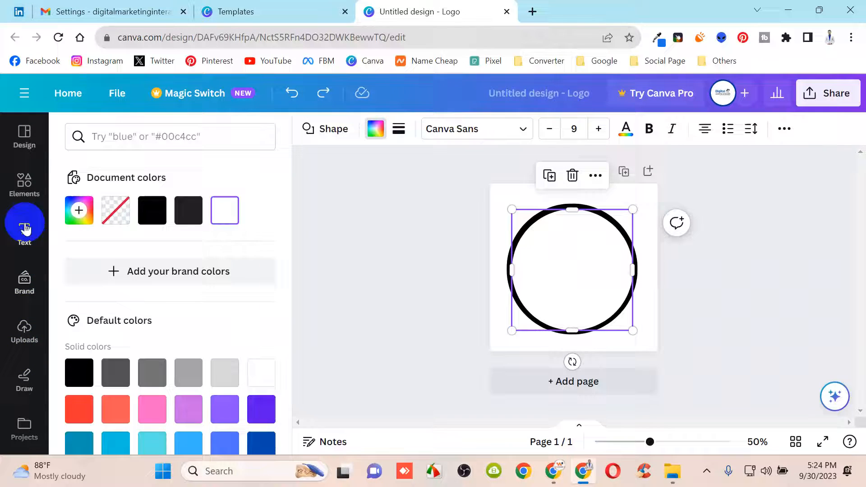
Drag a circular frame from Elements into the ring and show the uploaded images
click(25, 187)
scroll(149, 334, down, 5)
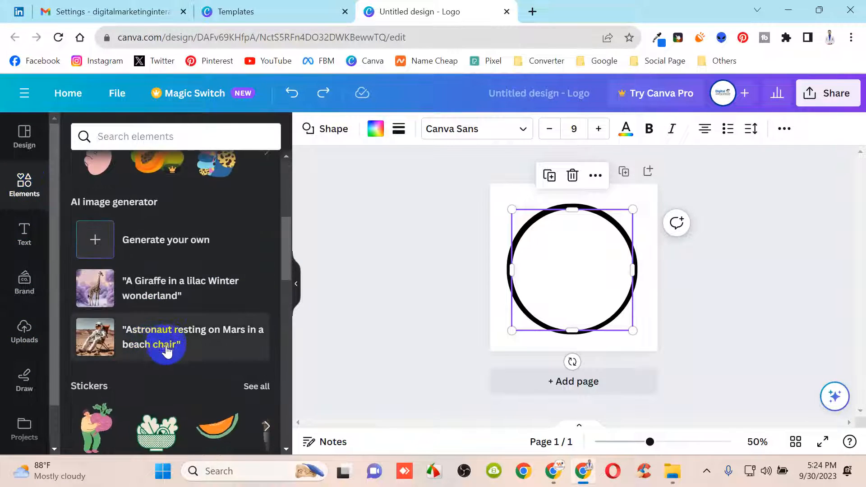
scroll(166, 350, down, 10)
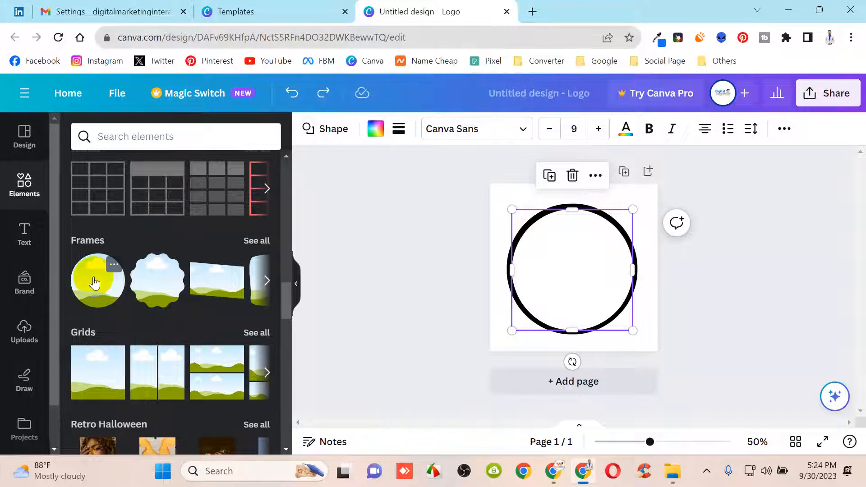
drag(94, 283, 583, 263)
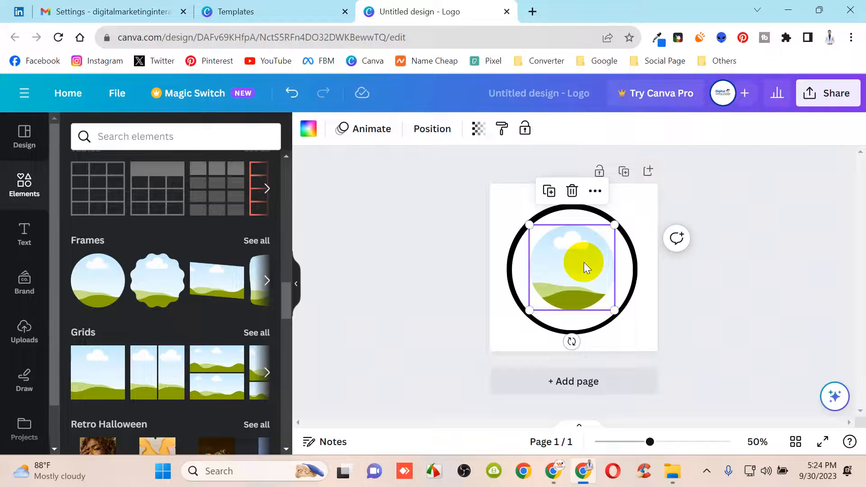
click(25, 329)
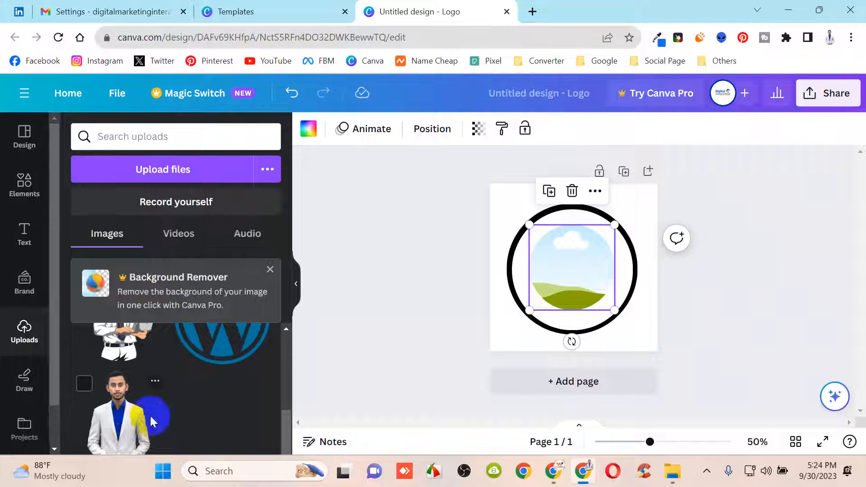
Upload the 'interagent' portrait PNG from the Desktop into Canva's uploaded images
click(201, 180)
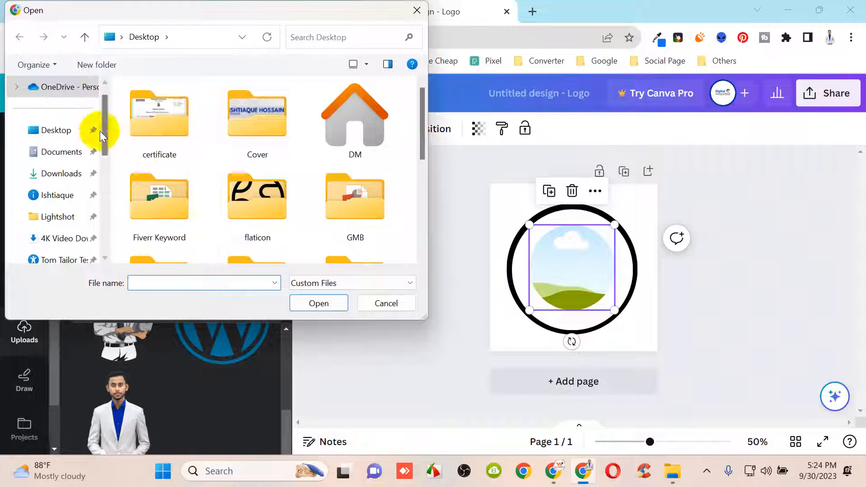
scroll(334, 176, down, 3)
click(158, 207)
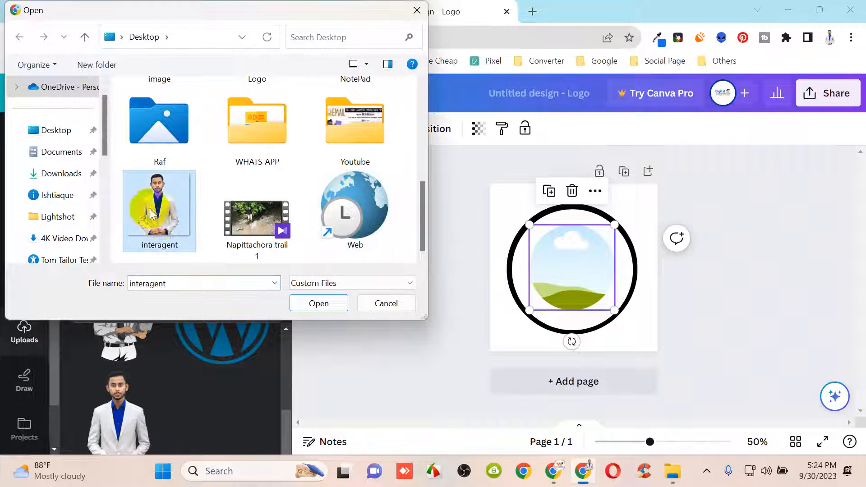
click(72, 131)
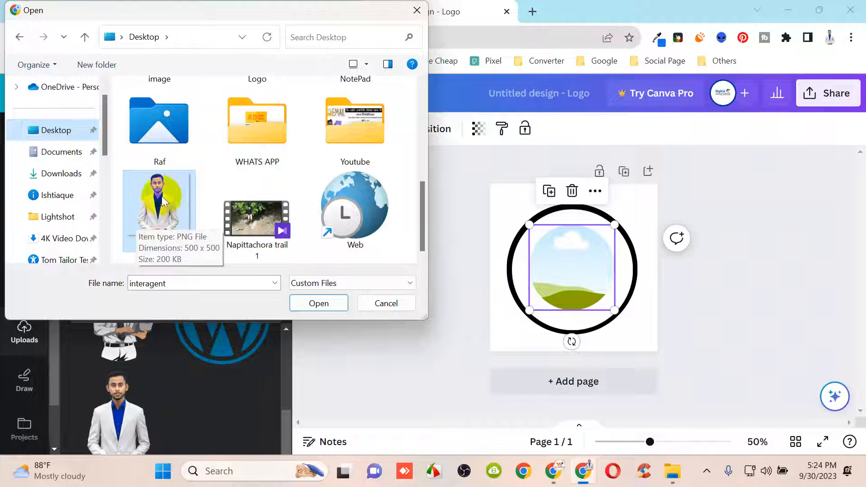
click(156, 211)
click(327, 306)
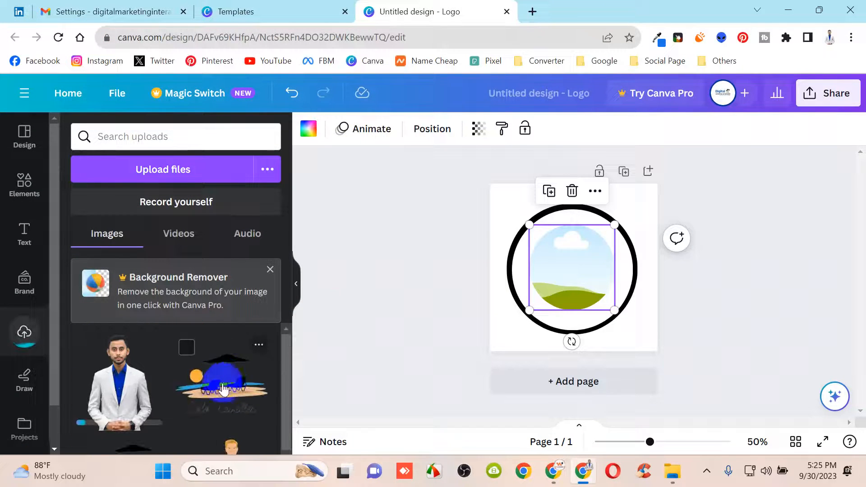
click(128, 414)
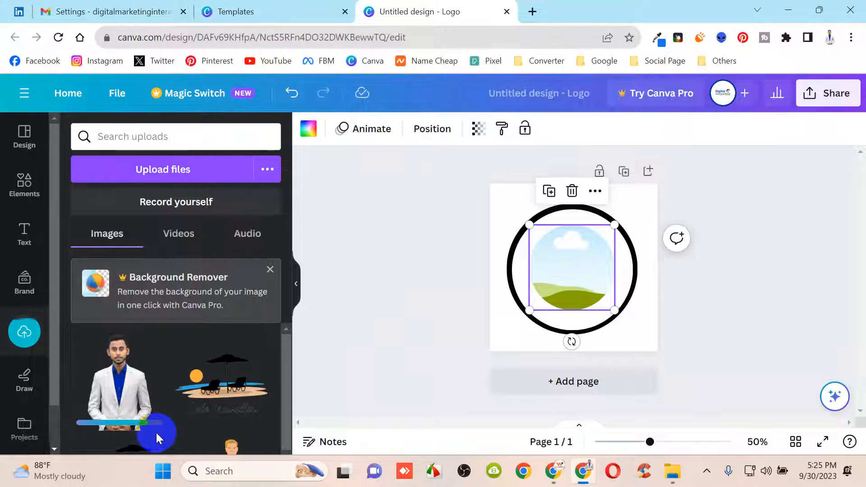
Move the man's portrait photo out of the circle and off to the side
click(126, 403)
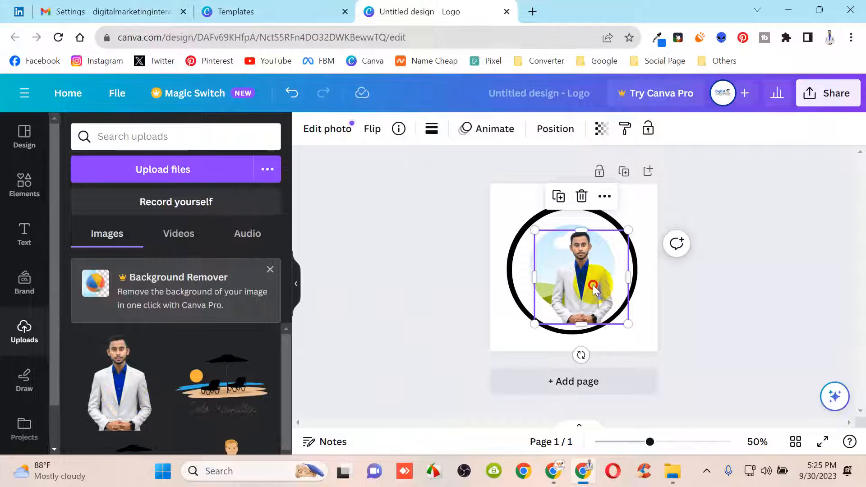
drag(593, 289, 649, 309)
click(576, 234)
click(567, 253)
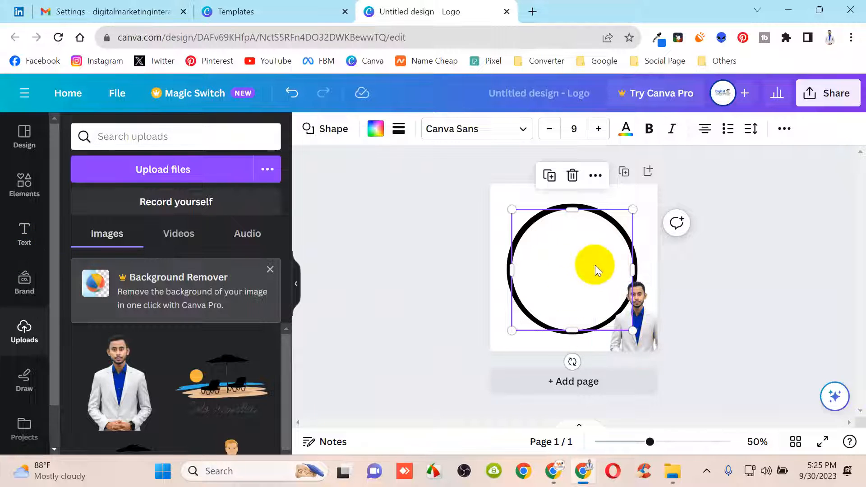
click(573, 265)
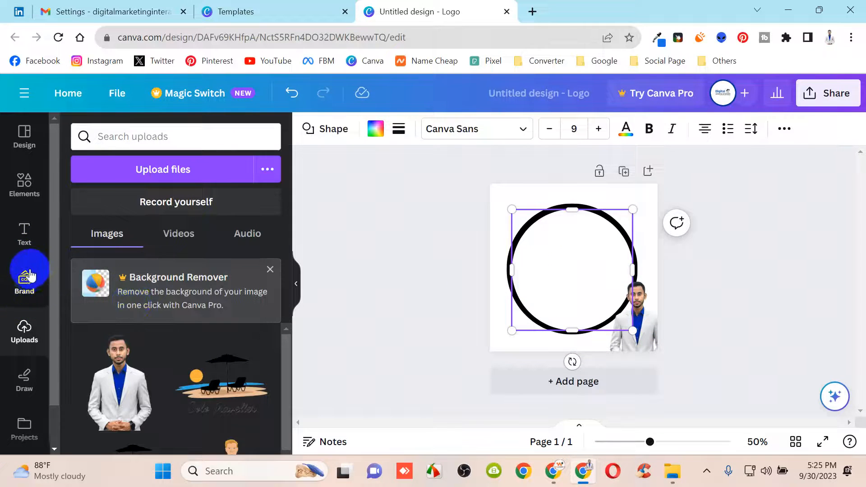
Drag a circle frame from Elements onto the white circle inside the black ring
click(22, 197)
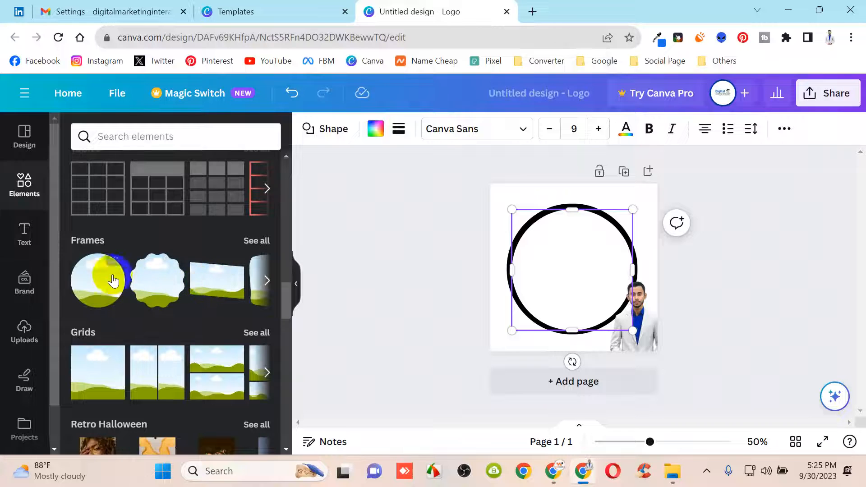
drag(578, 282, 579, 280)
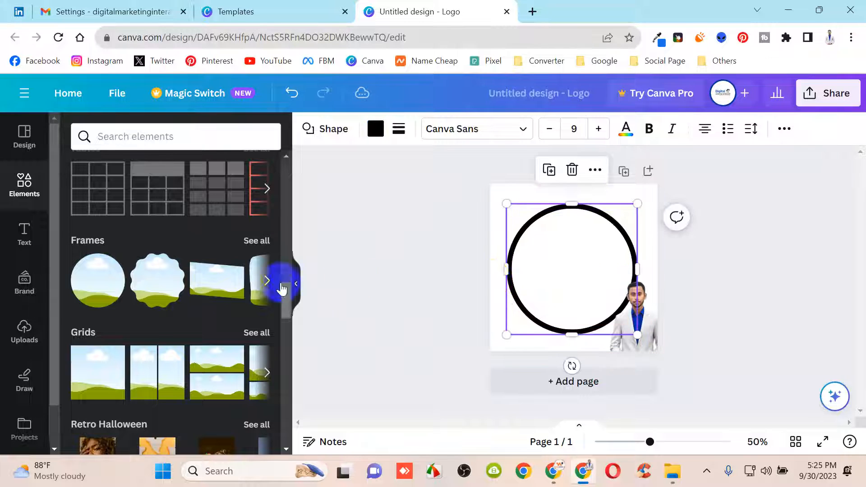
drag(91, 275, 575, 257)
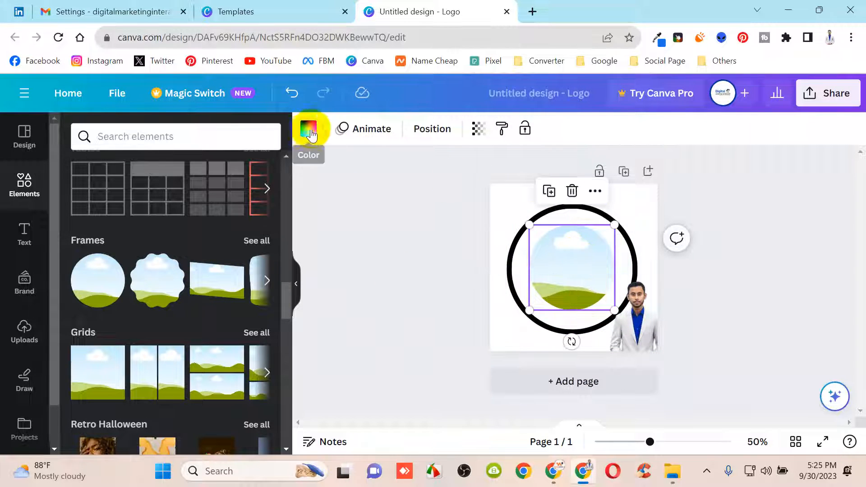
Give the circle frame a tan photo-colour fill and enlarge it to 326 × 326
click(309, 129)
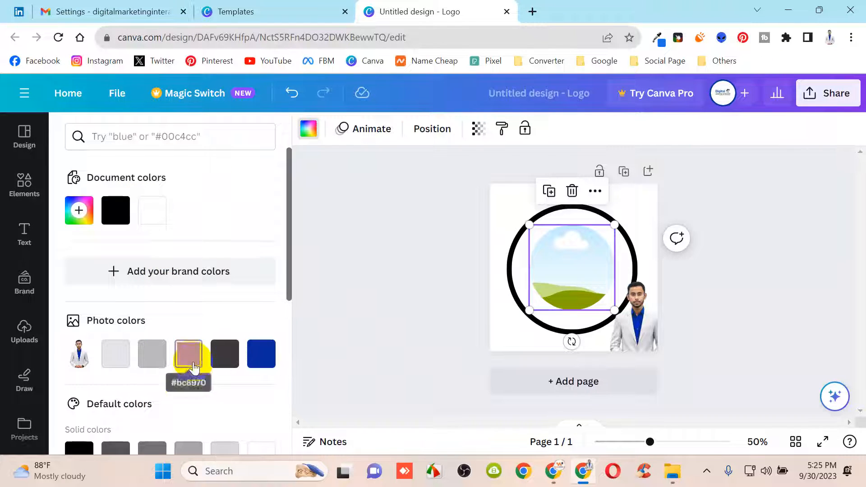
click(188, 354)
drag(613, 310, 628, 324)
drag(528, 224, 513, 208)
Fine-tune the tan frame's size and centre it in the ring, then drop the photo on it
drag(628, 324, 629, 332)
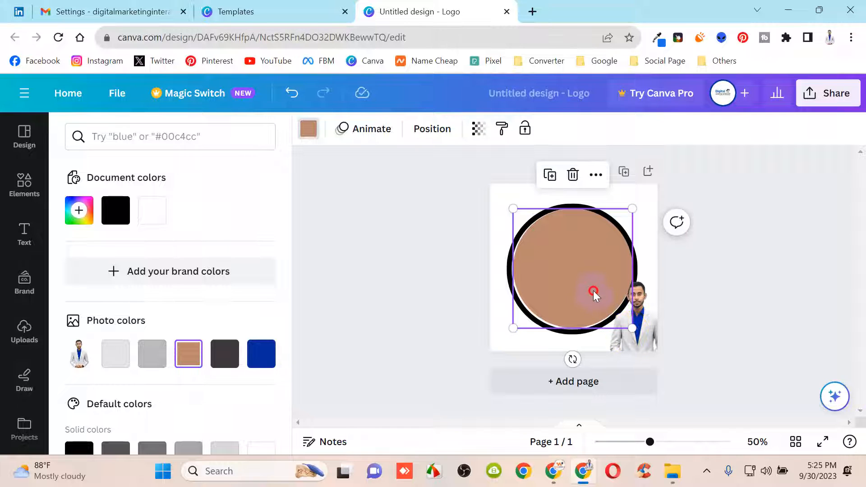
drag(594, 292, 591, 291)
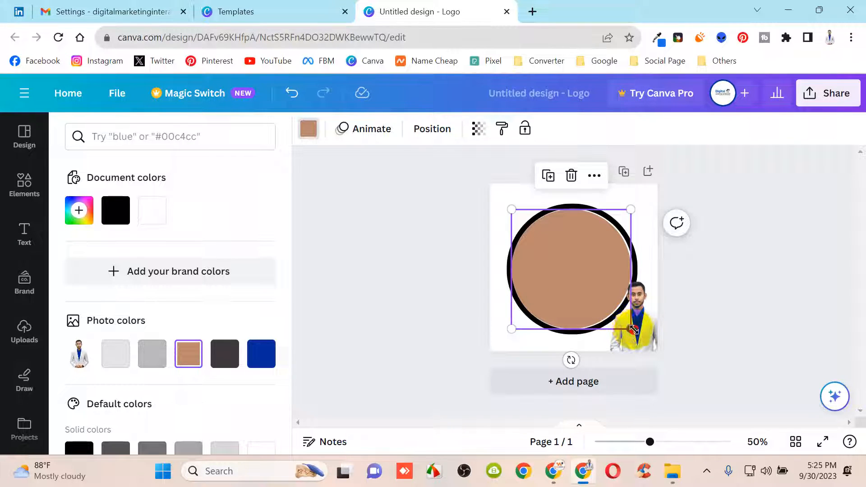
drag(633, 330, 635, 331)
drag(595, 294, 593, 284)
drag(654, 333, 587, 284)
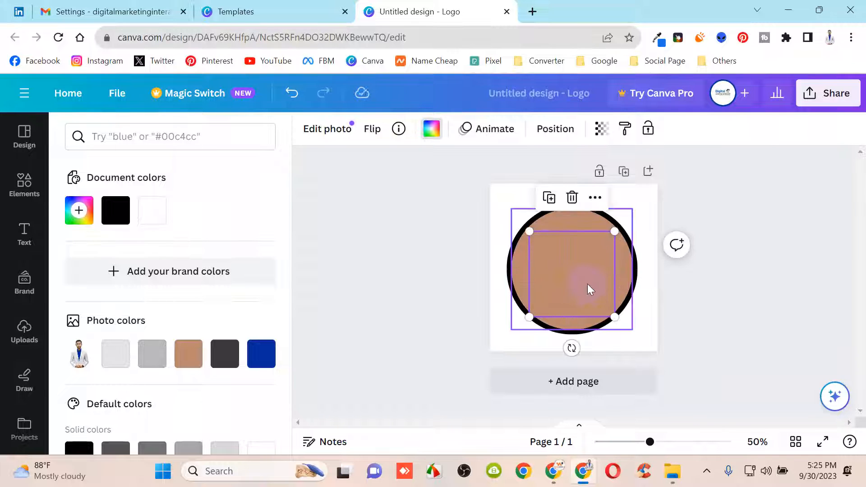
Undo dropping the man's photo into the tan frame
right_click(587, 284)
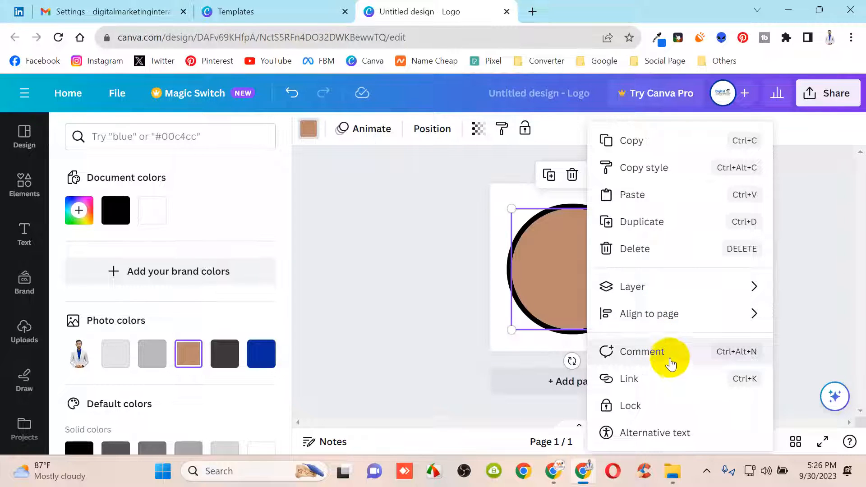
mouse_move(671, 314)
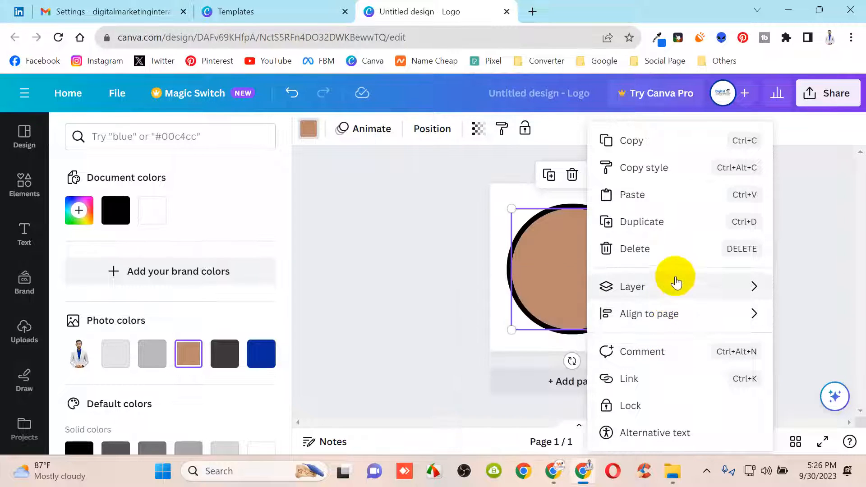
click(524, 344)
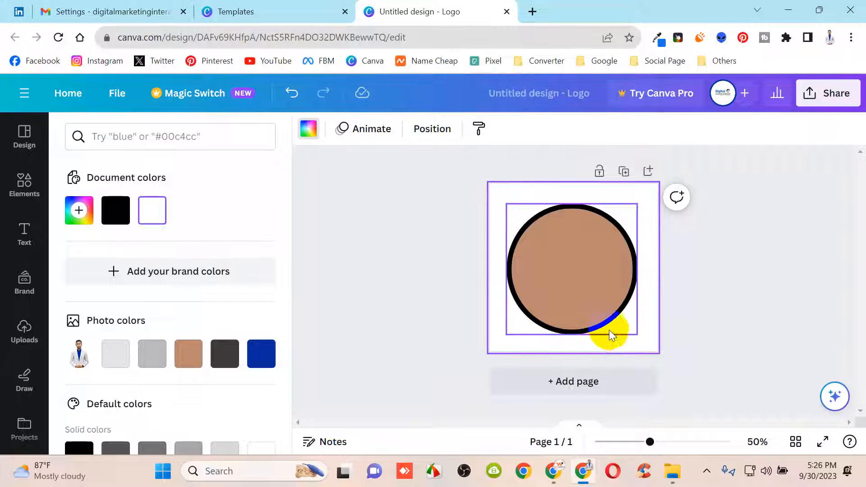
key(ctrl+z)
Bring the man's photo to the front, then enlarge and centre it over the tan circle
click(632, 343)
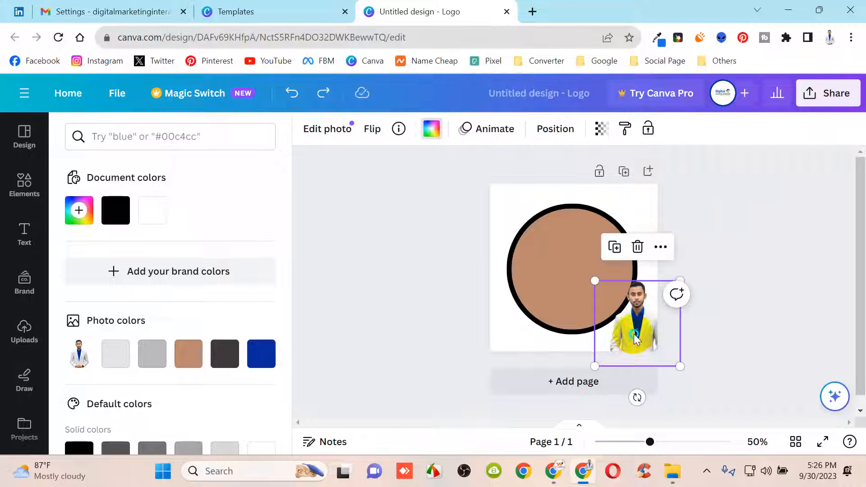
right_click(634, 333)
mouse_move(687, 250)
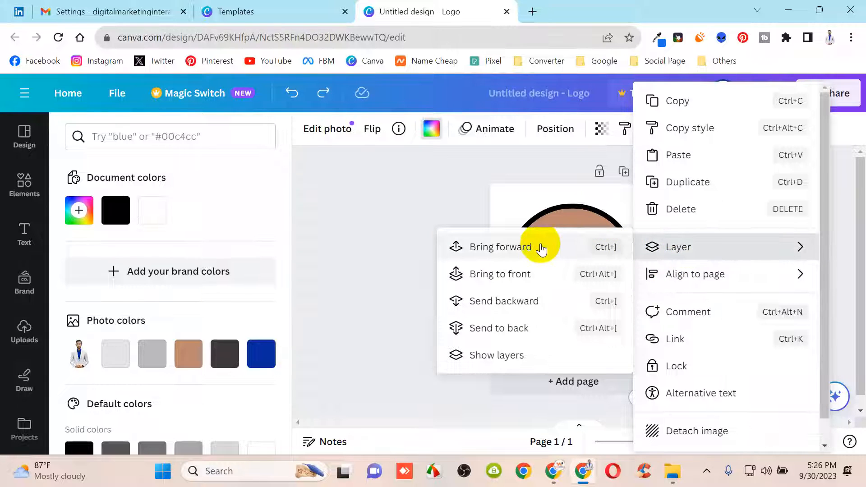
click(525, 275)
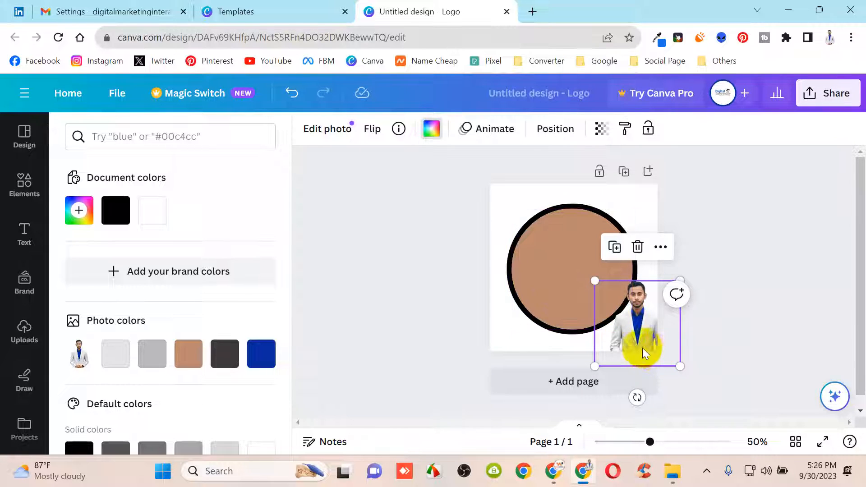
drag(642, 347, 565, 269)
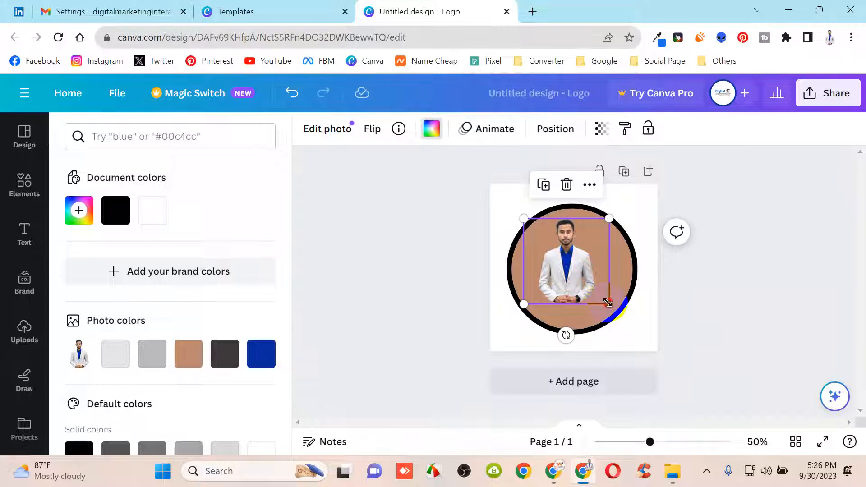
drag(608, 302, 592, 285)
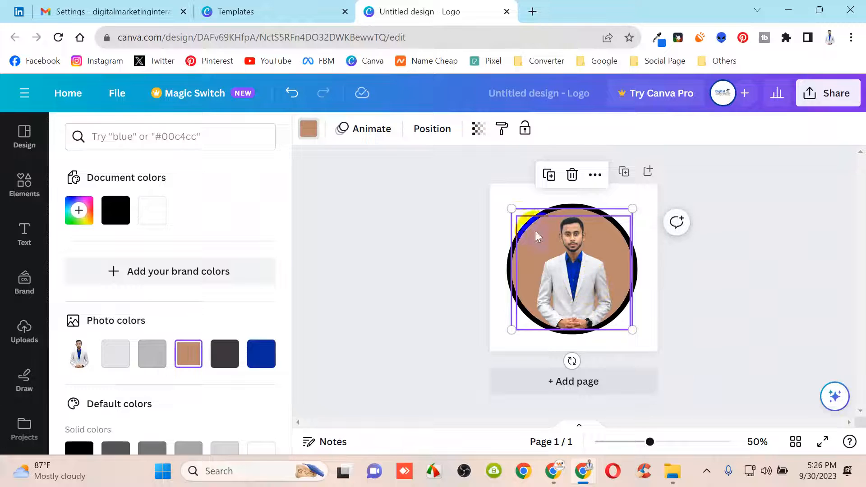
click(586, 260)
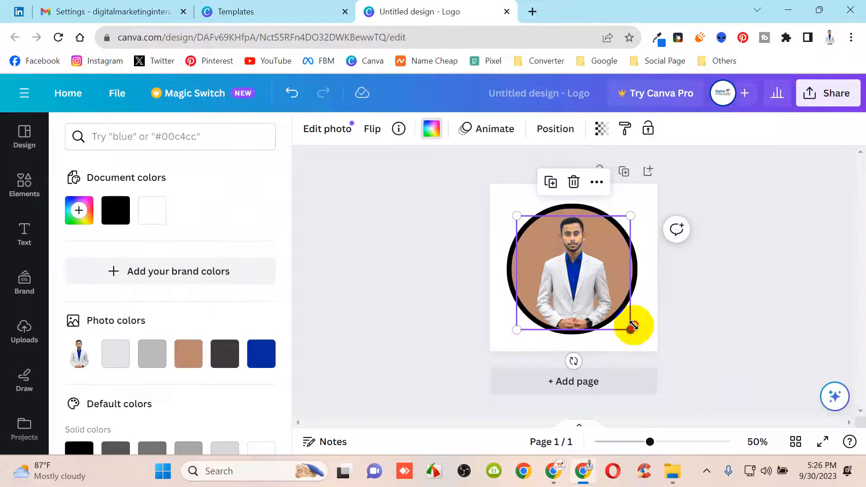
click(605, 347)
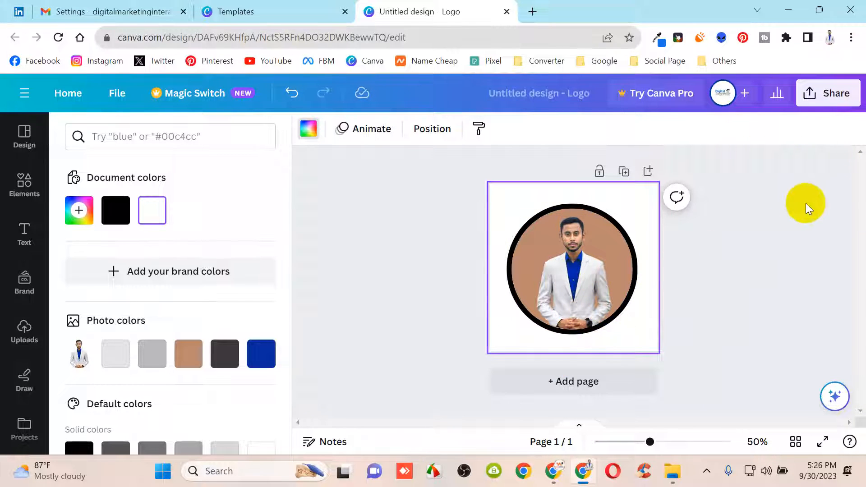
Download the badge as a 500 × 500 PNG, 'Untitled design (1).png', then minimise Chrome
click(834, 95)
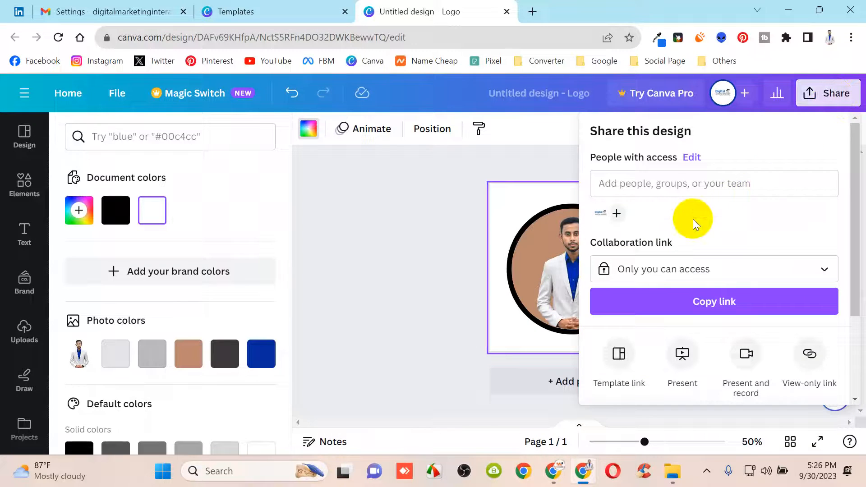
scroll(693, 218, down, 3)
click(658, 315)
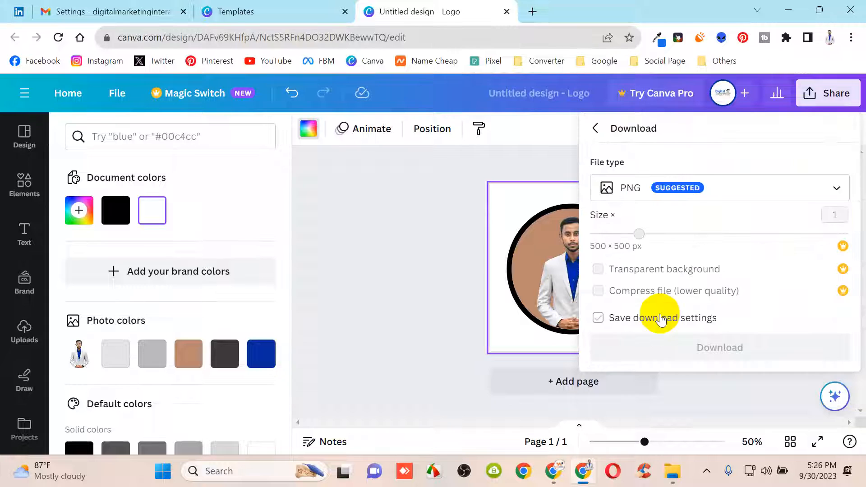
click(661, 319)
click(707, 347)
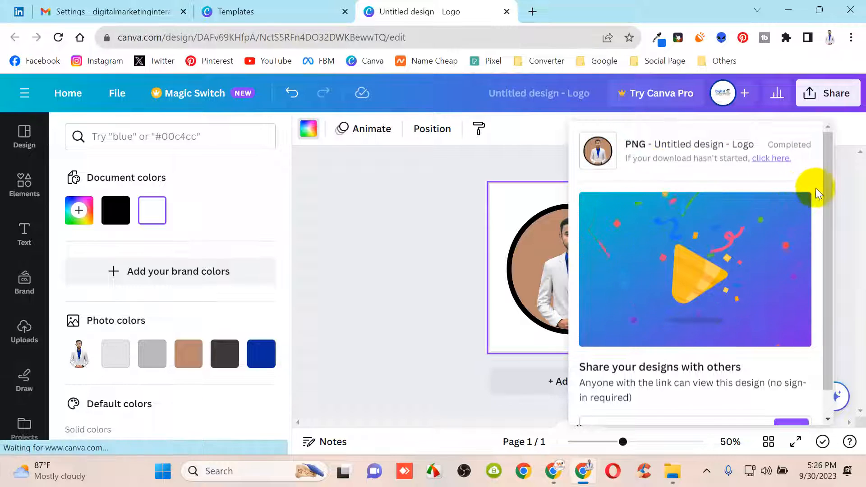
click(787, 11)
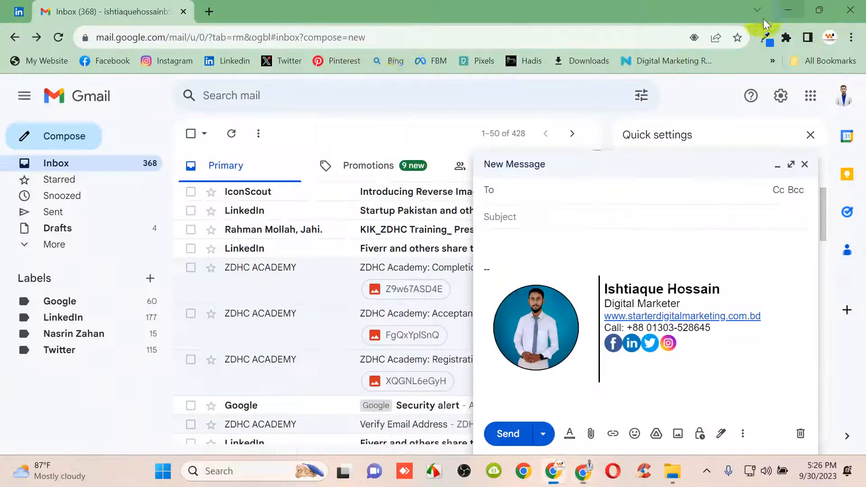
Copy 'Untitled design (1)' from Downloads onto the Desktop, then open a new Chrome tab
click(789, 9)
double_click(18, 19)
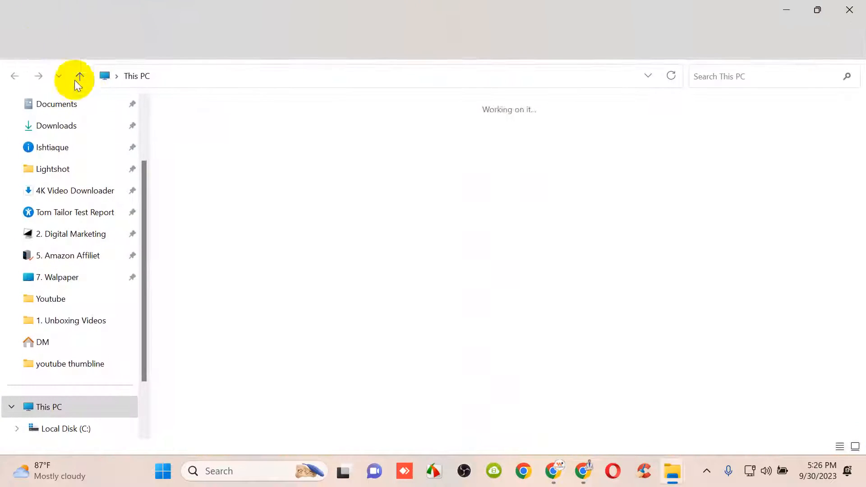
click(56, 126)
click(200, 158)
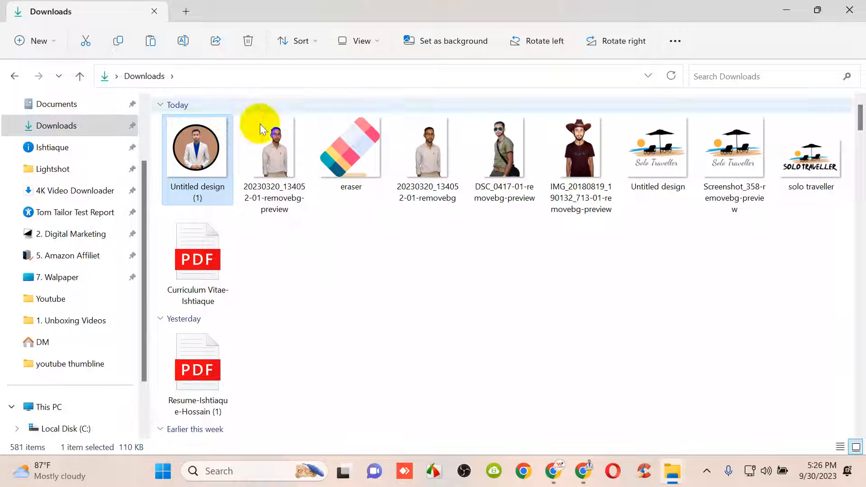
click(786, 10)
click(226, 223)
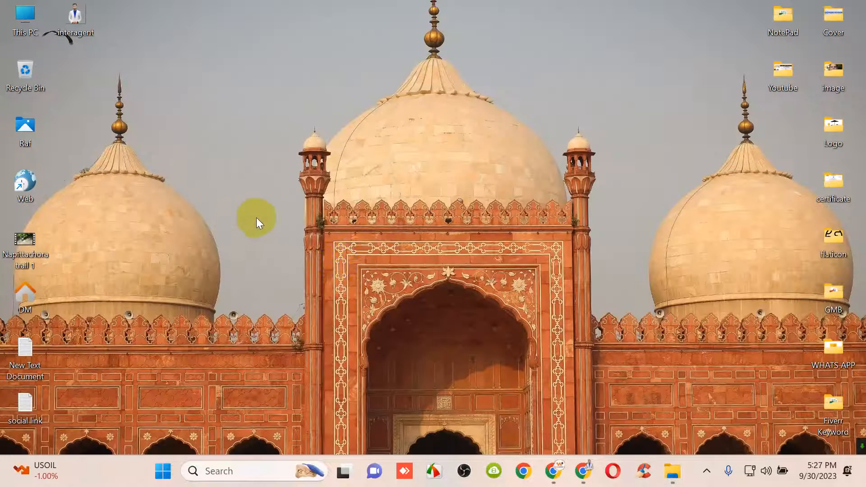
key(ctrl+v)
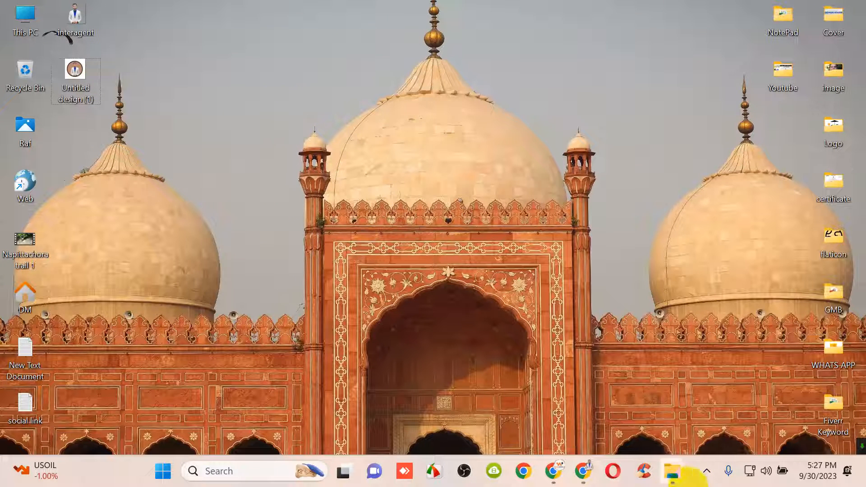
click(583, 471)
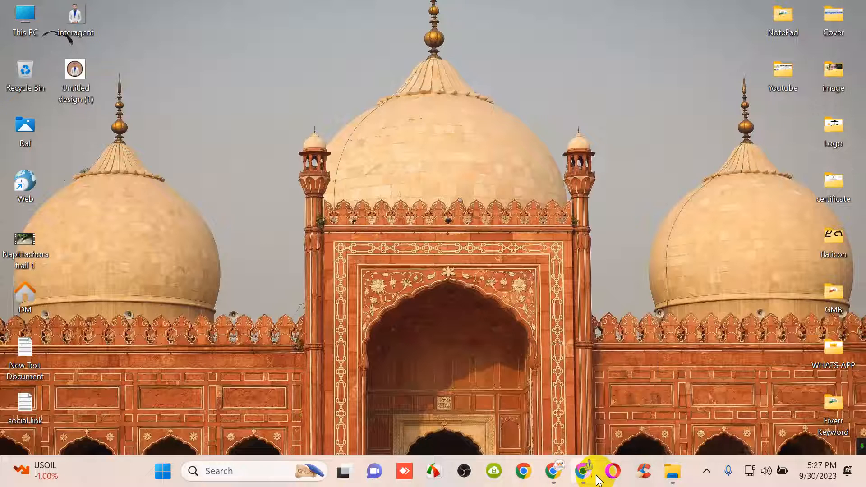
click(531, 12)
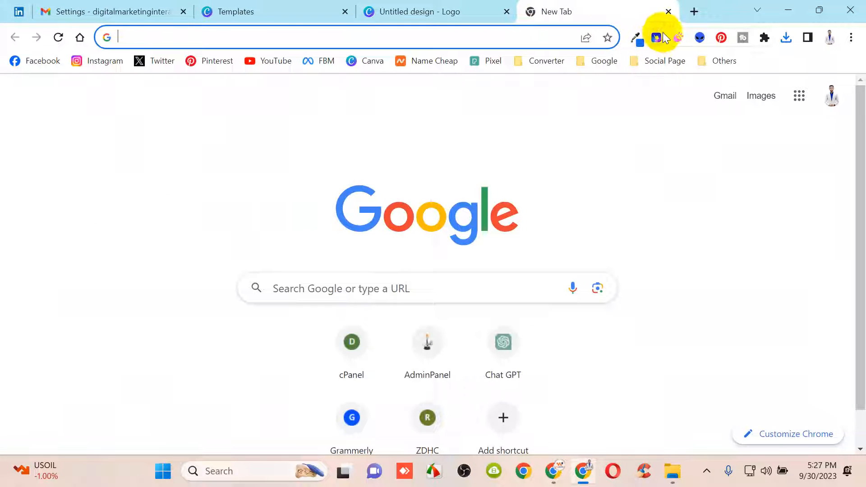
Open remove.bg from the Others bookmarks, upload 'Untitled design (1)' and download the background-free image
click(703, 63)
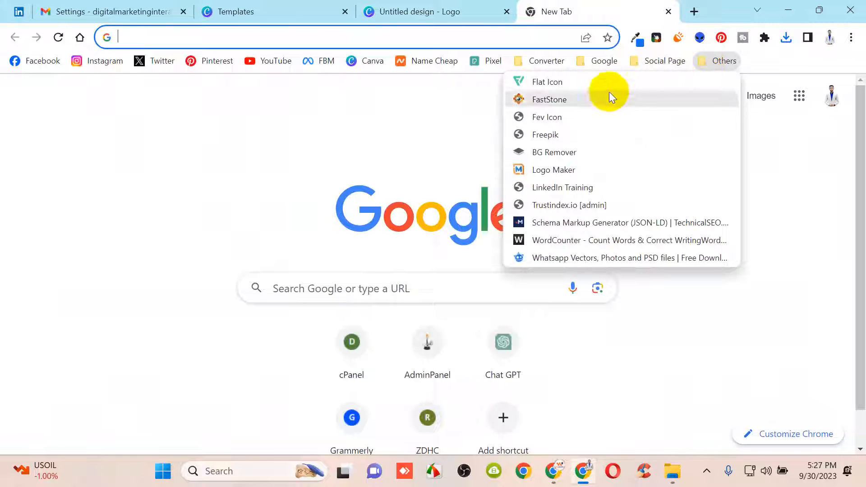
click(581, 155)
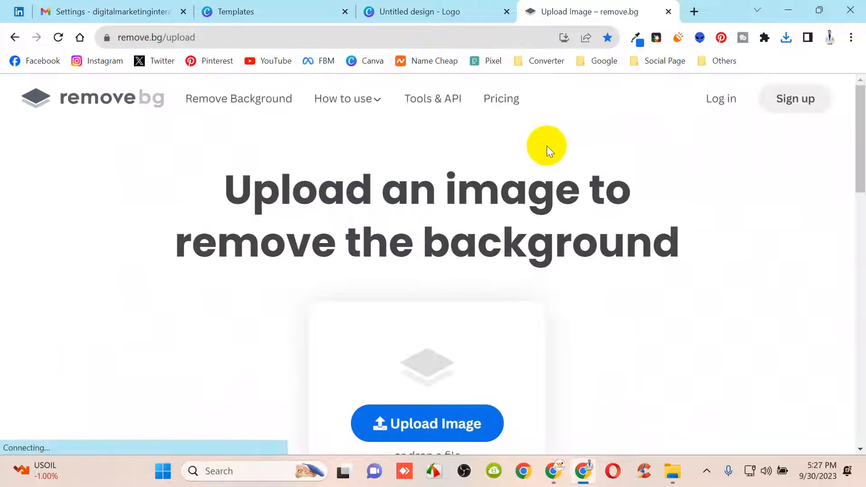
scroll(405, 217, down, 4)
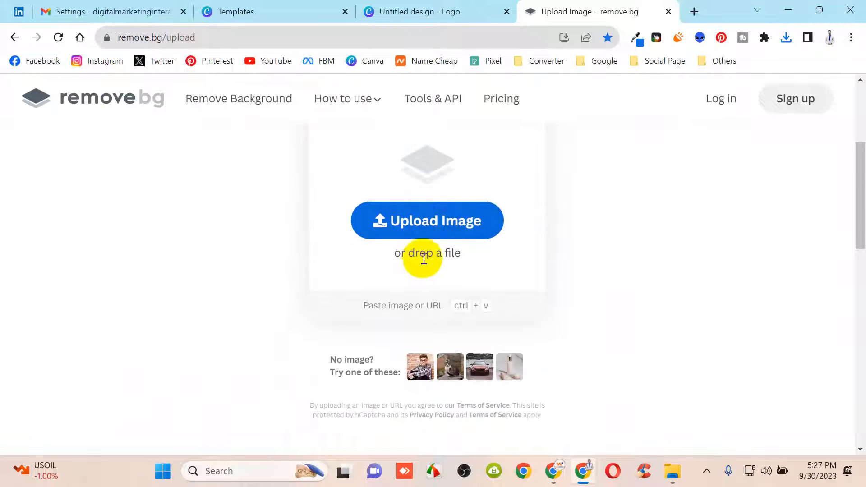
click(432, 223)
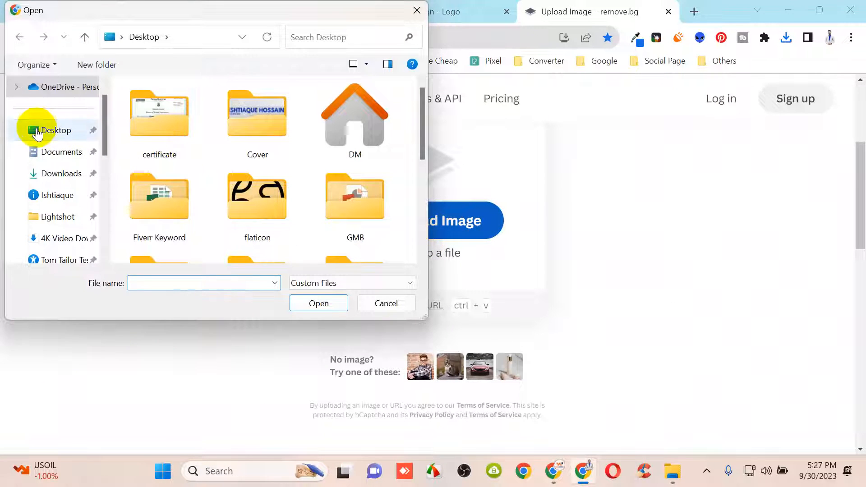
scroll(269, 185, down, 5)
click(272, 200)
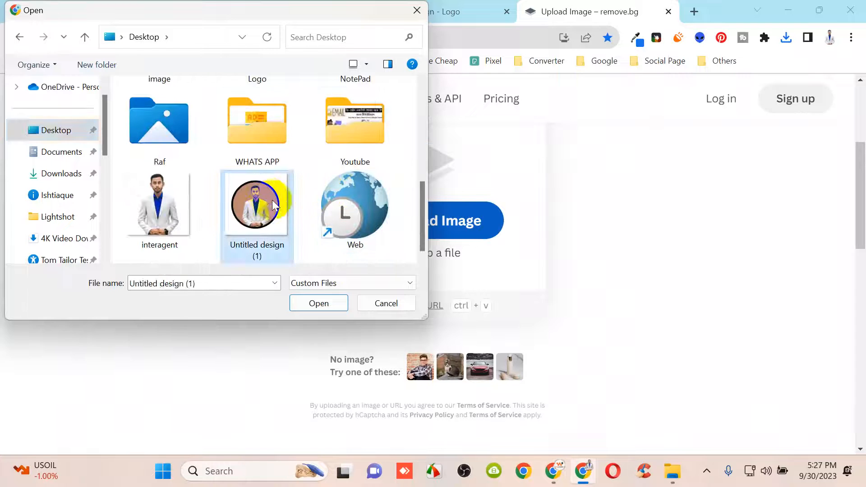
click(334, 304)
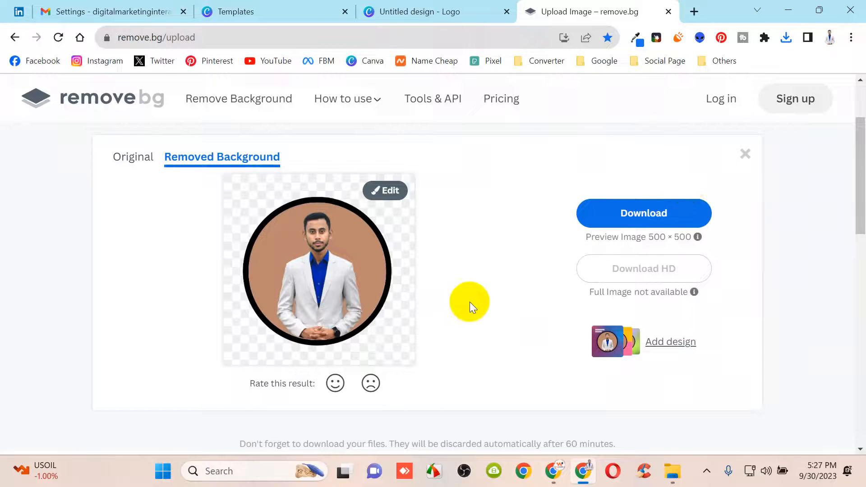
click(656, 215)
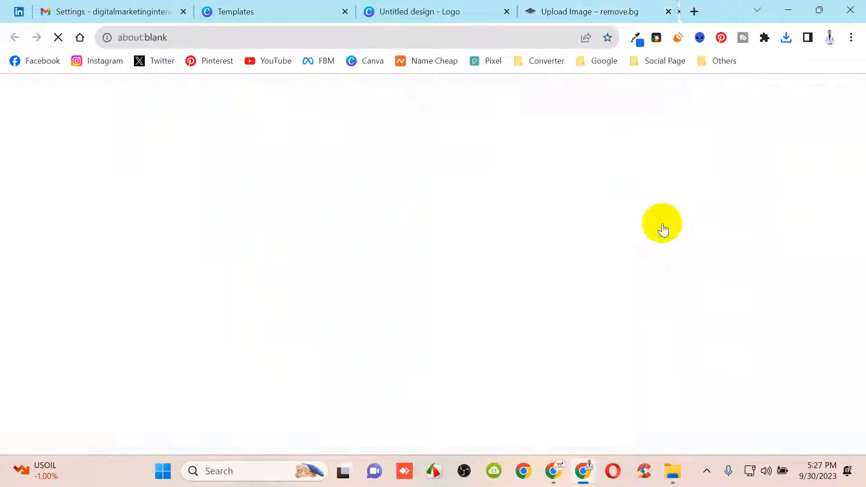
Paste 'Untitled_design_1_-removebg-preview' from Downloads onto the Desktop
click(789, 9)
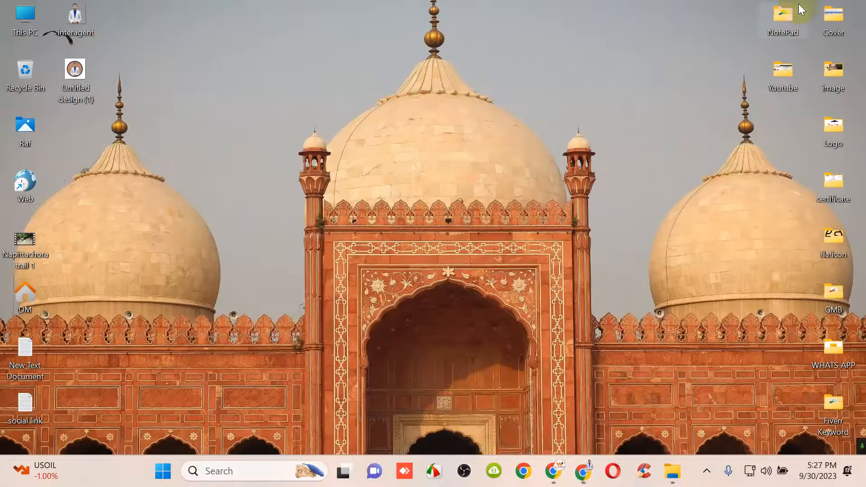
double_click(23, 17)
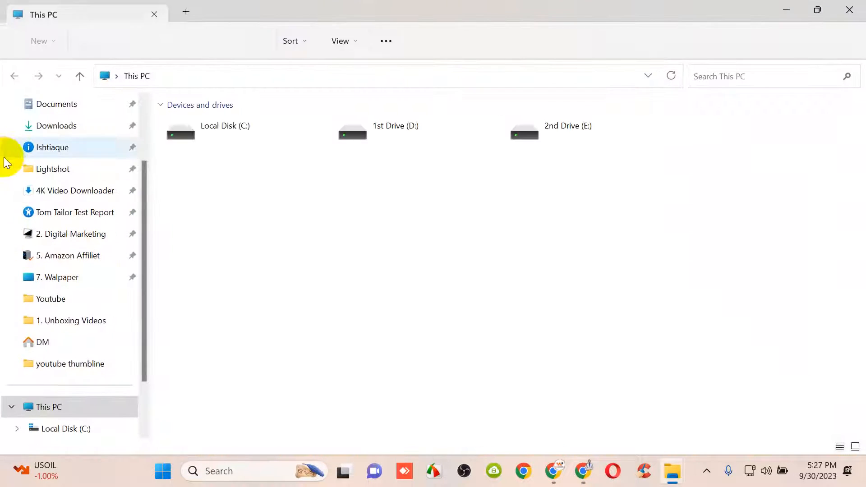
click(45, 126)
click(214, 161)
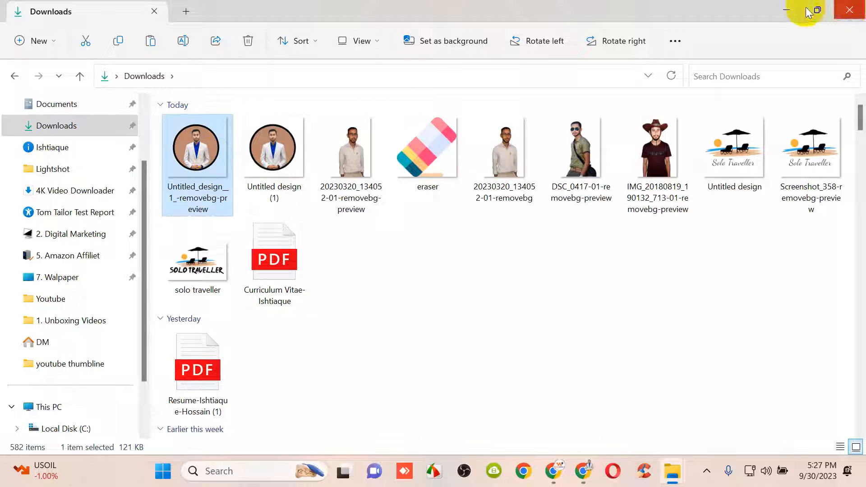
click(786, 9)
key(ctrl+v)
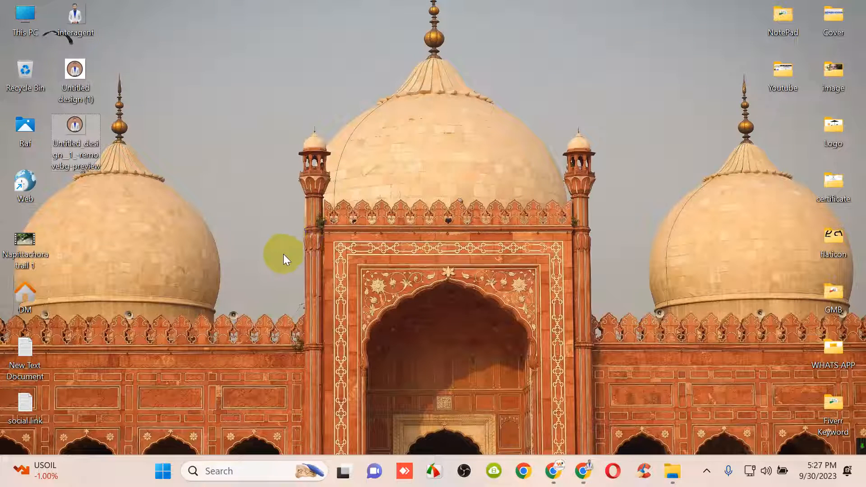
Check the pasted photo's options on the desktop, then bring back the Gmail signature draft
click(283, 253)
right_click(88, 145)
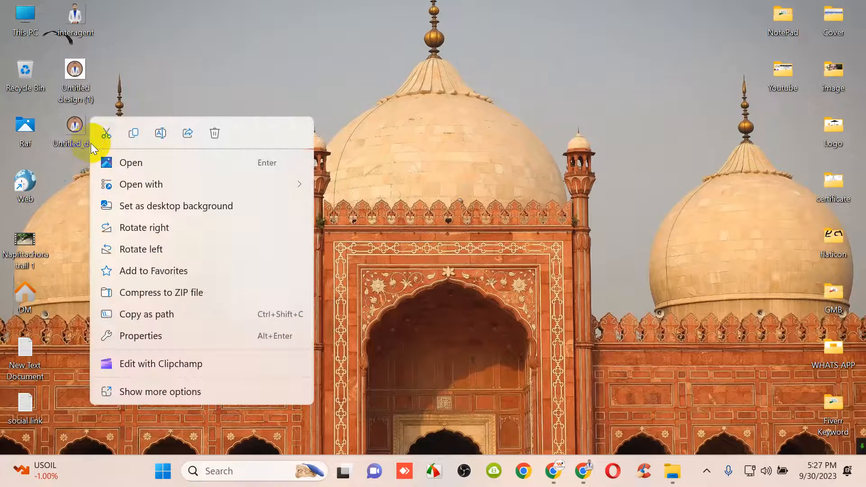
click(291, 139)
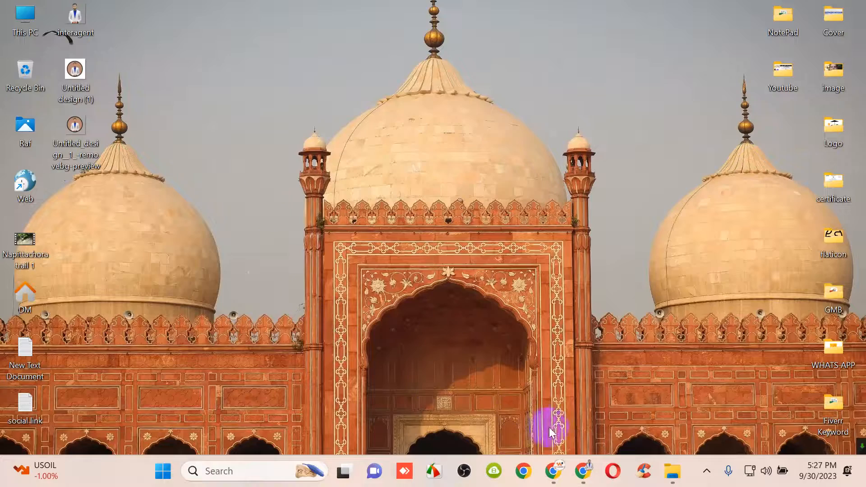
click(558, 471)
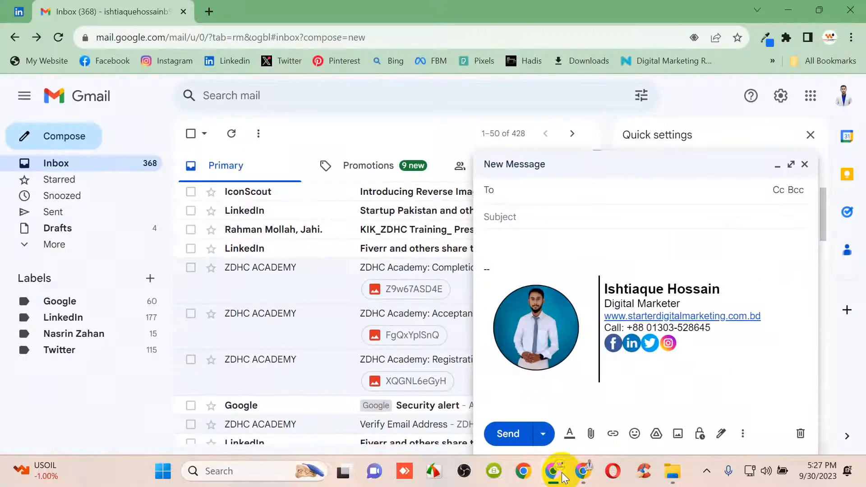
Hide Gmail, bring up the other Chrome window and return to the remove.bg result tab
click(564, 478)
click(586, 474)
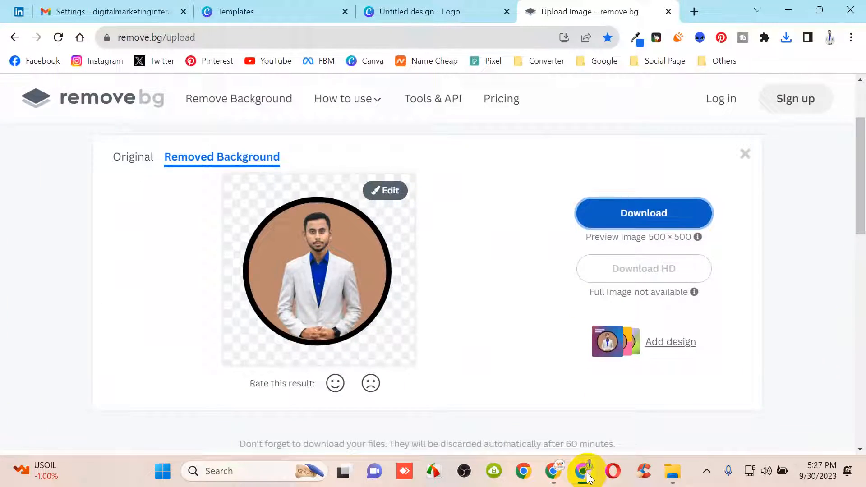
click(135, 11)
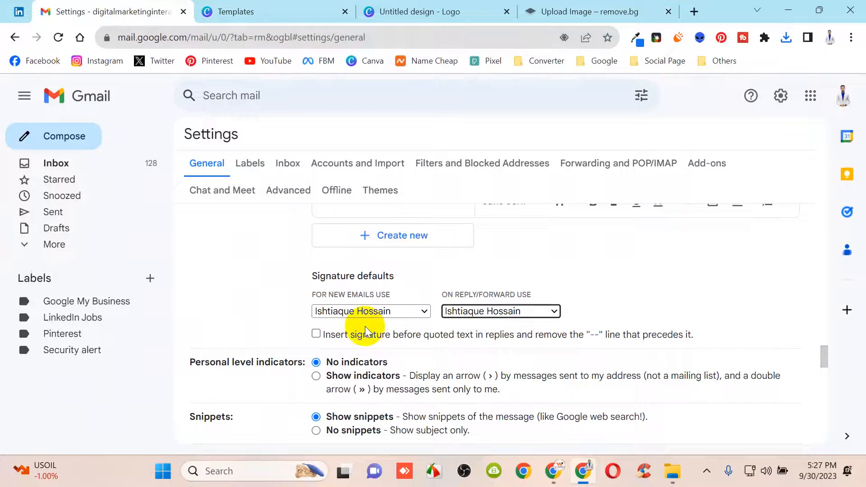
click(444, 7)
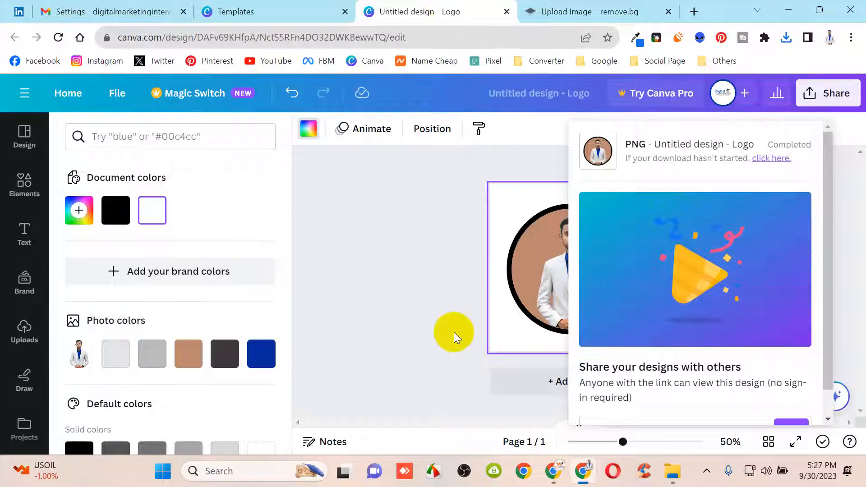
click(389, 253)
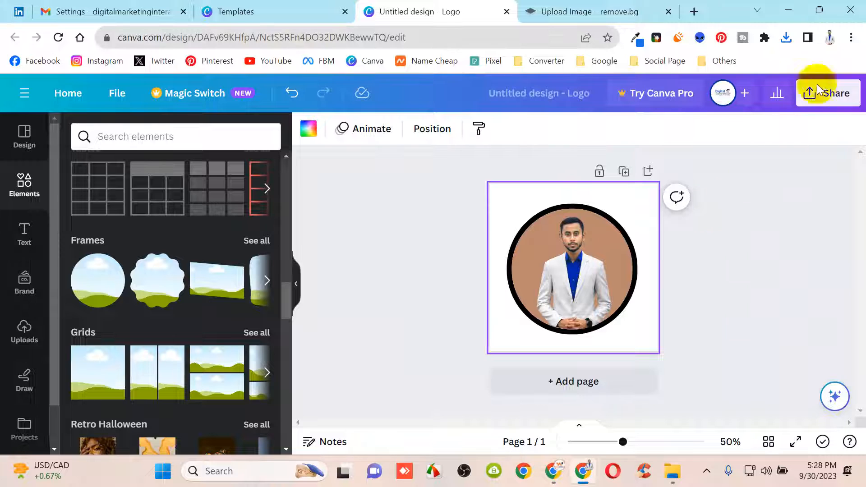
click(559, 11)
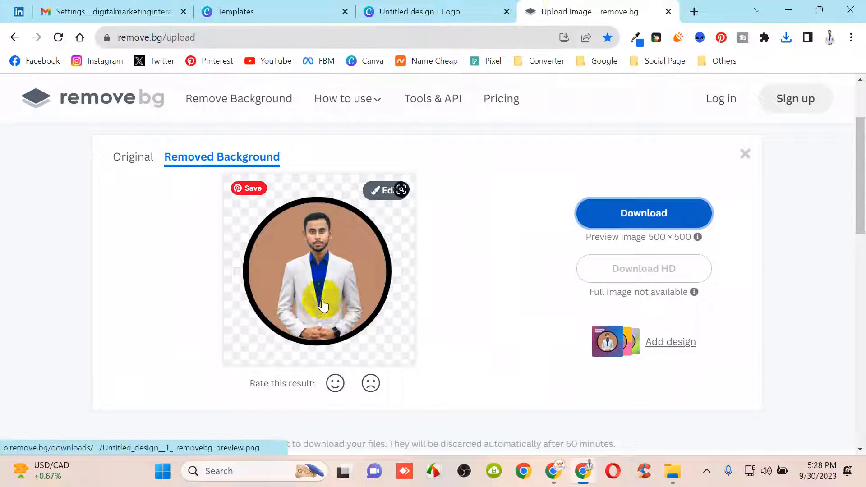
Search 'google' in a new tab and open the Google Docs about page
click(694, 12)
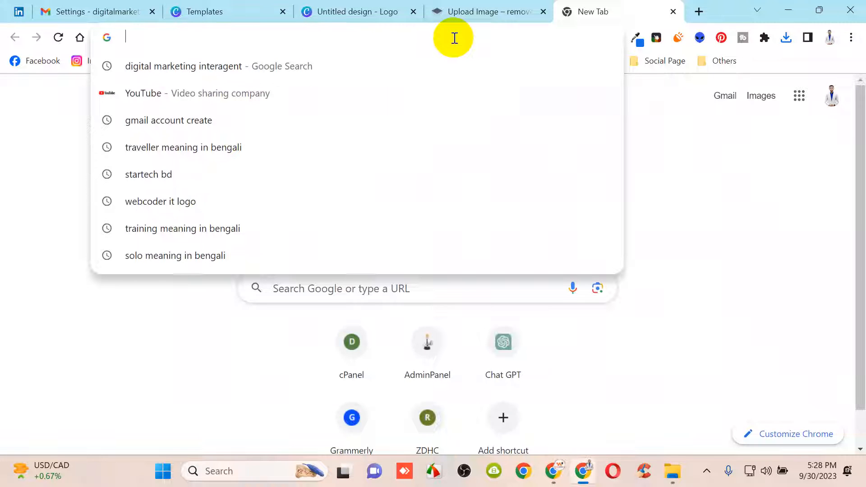
text(google)
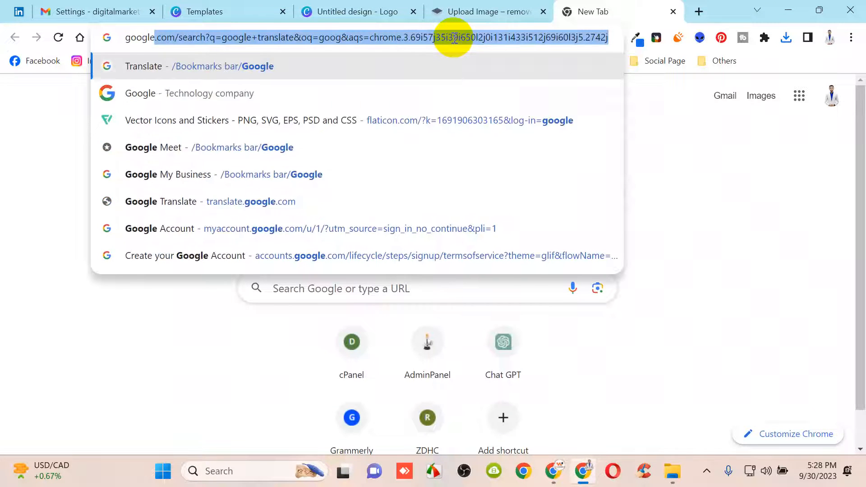
click(777, 309)
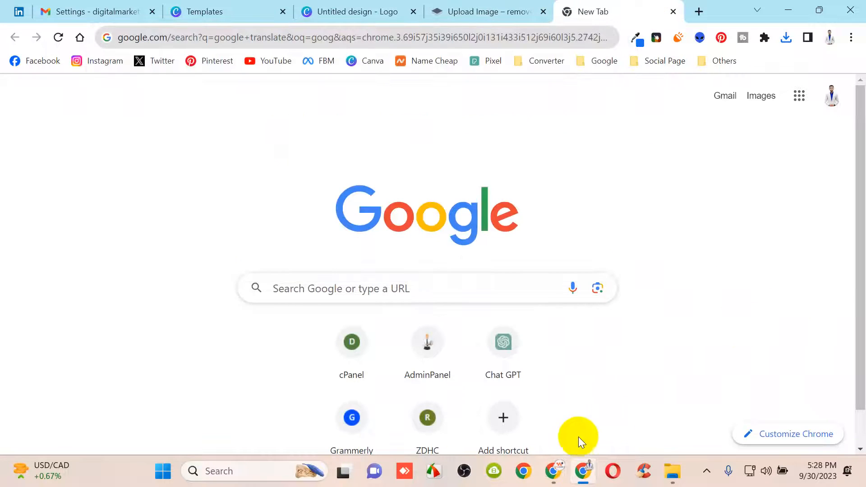
click(555, 472)
click(211, 13)
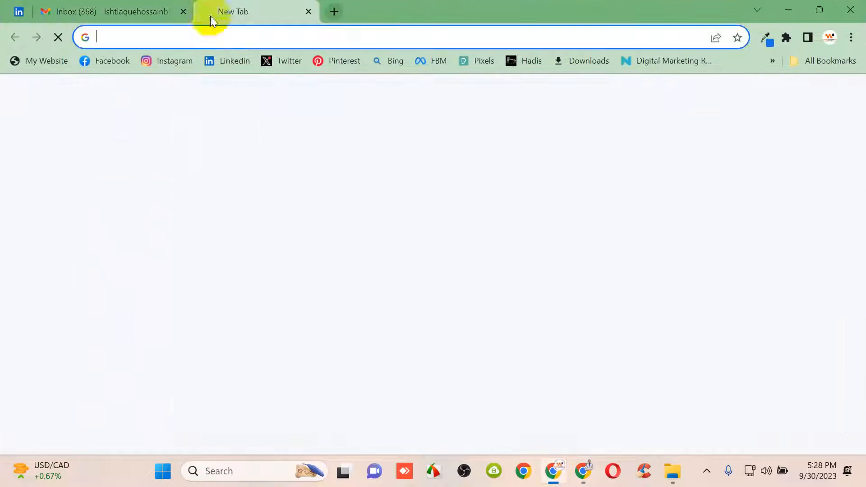
text(google)
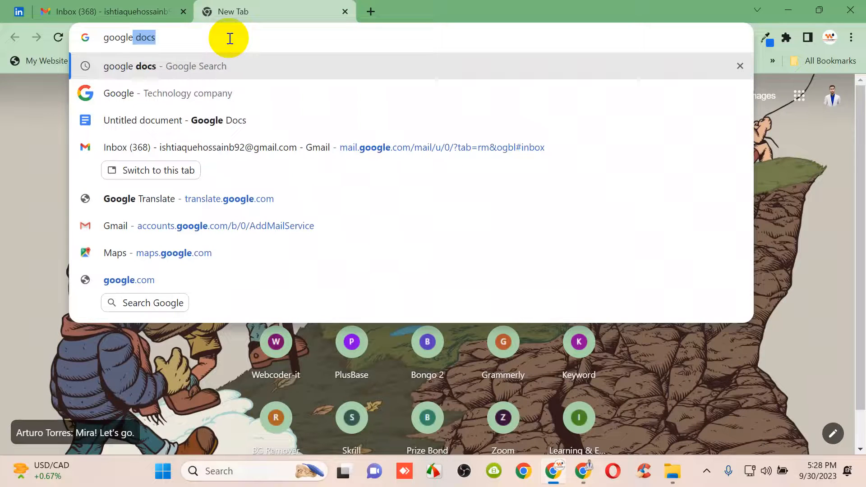
key(Return)
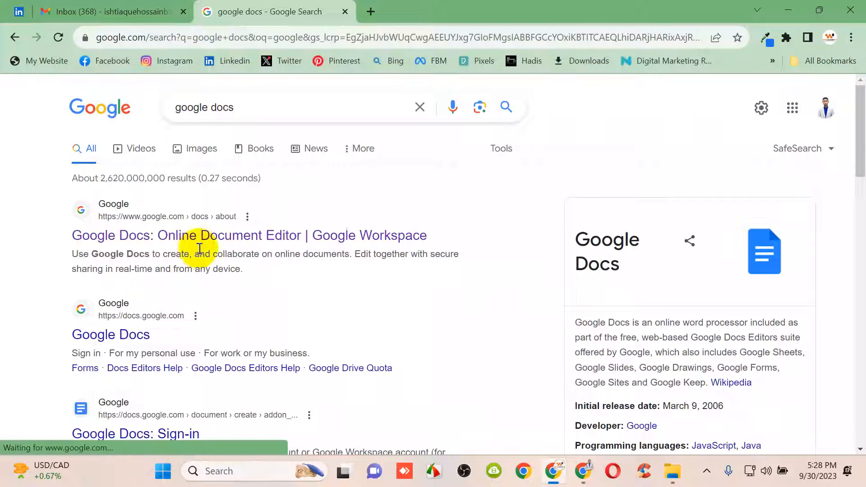
click(211, 239)
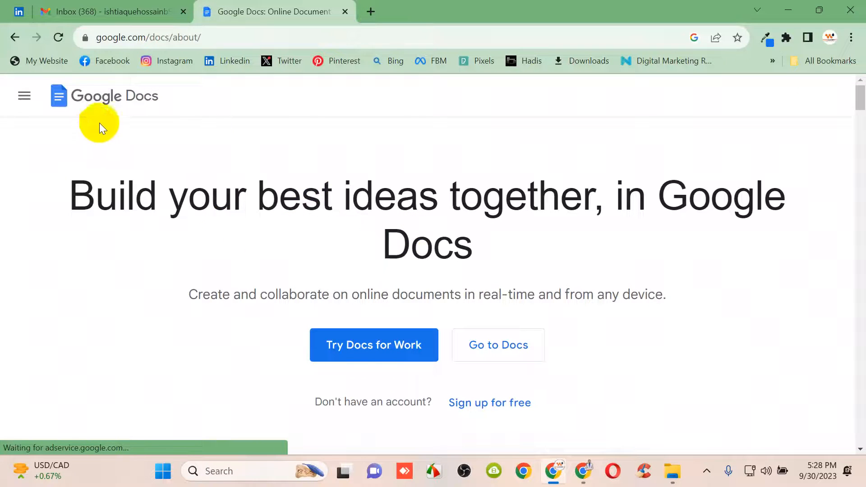
Browse the Google Workspace features page via 'Try Docs for work', then return to the Docs about tab
scroll(257, 245, down, 7)
scroll(518, 253, up, 7)
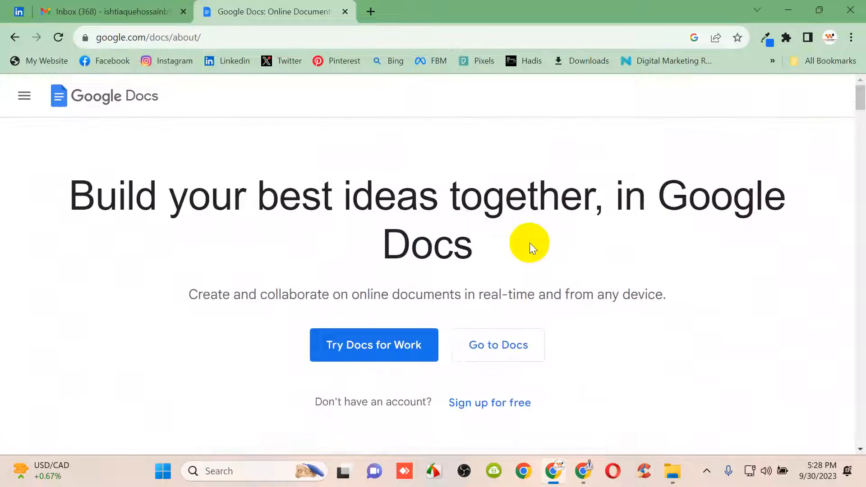
click(375, 356)
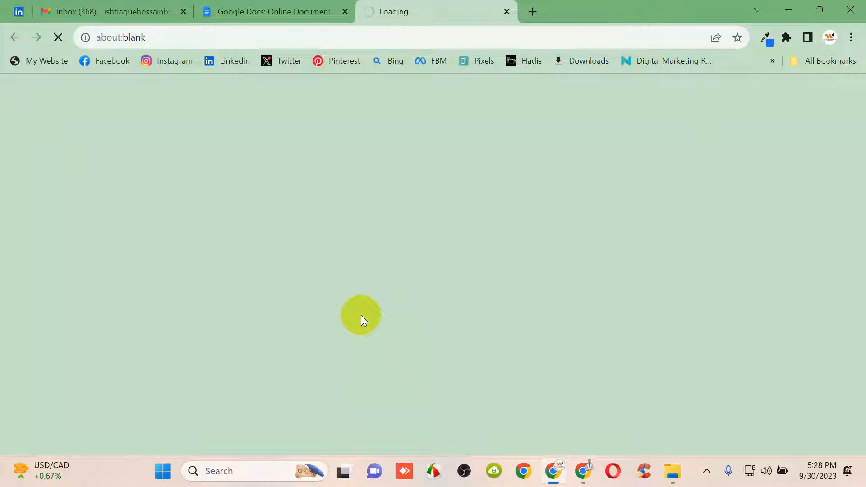
scroll(374, 303, down, 2)
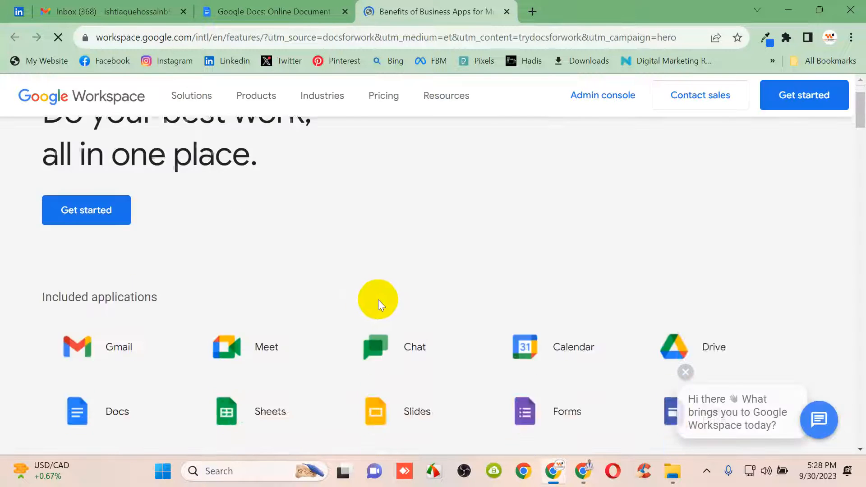
scroll(394, 291, down, 5)
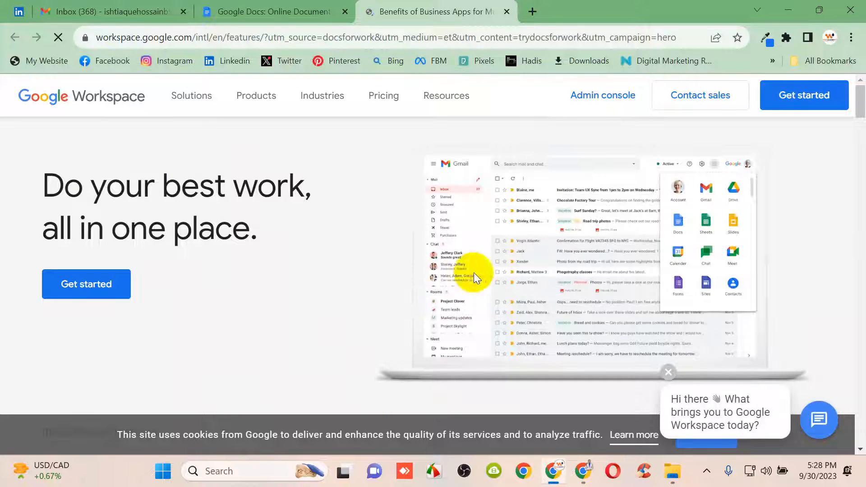
scroll(456, 158, down, 15)
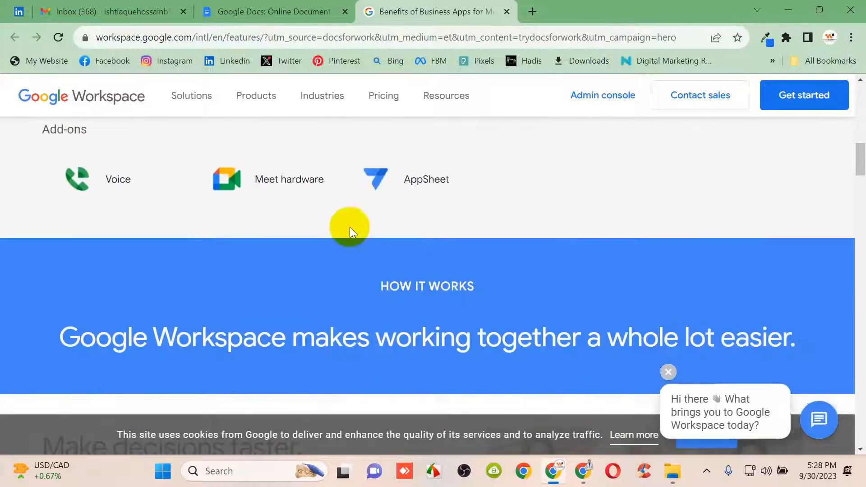
scroll(132, 106, up, 10)
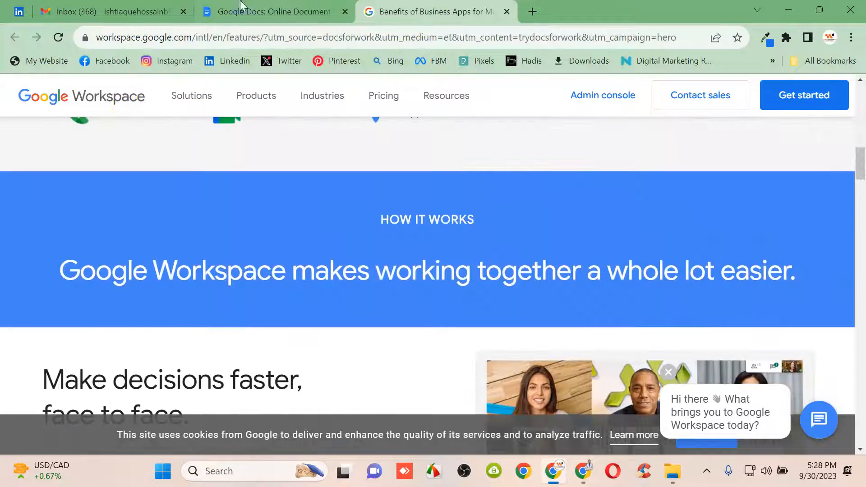
click(276, 11)
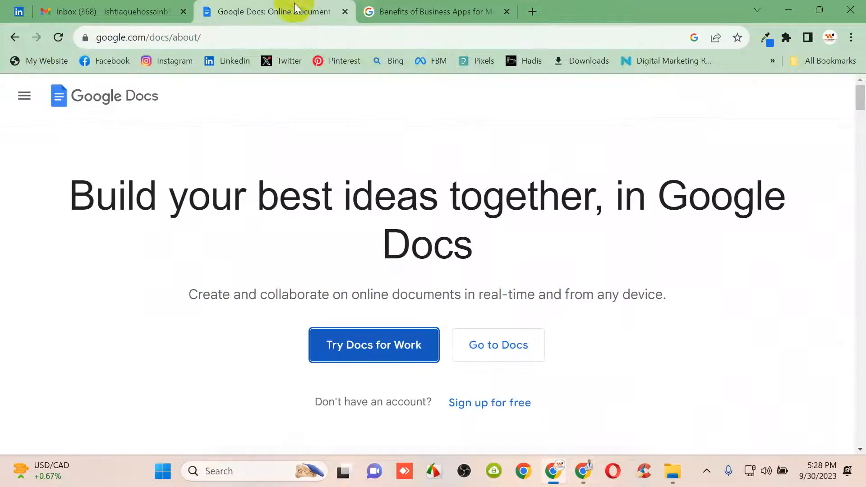
Open the Google Docs home page and close the old Docs about tab
click(509, 351)
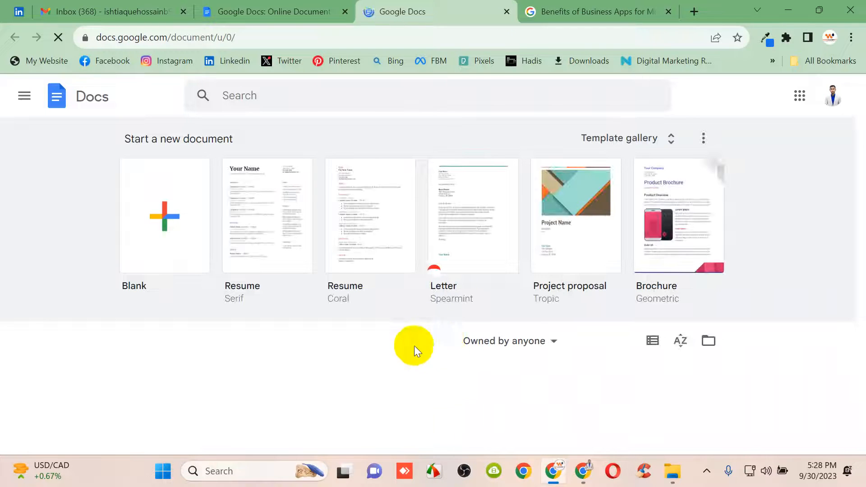
click(328, 11)
click(345, 11)
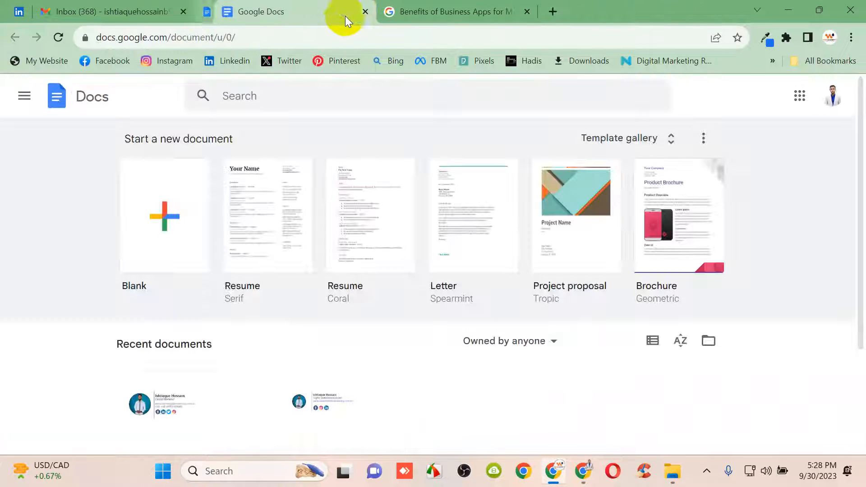
scroll(370, 304, down, 3)
Open the existing signature document, compare it with the Gmail draft, then return to Docs home
click(256, 295)
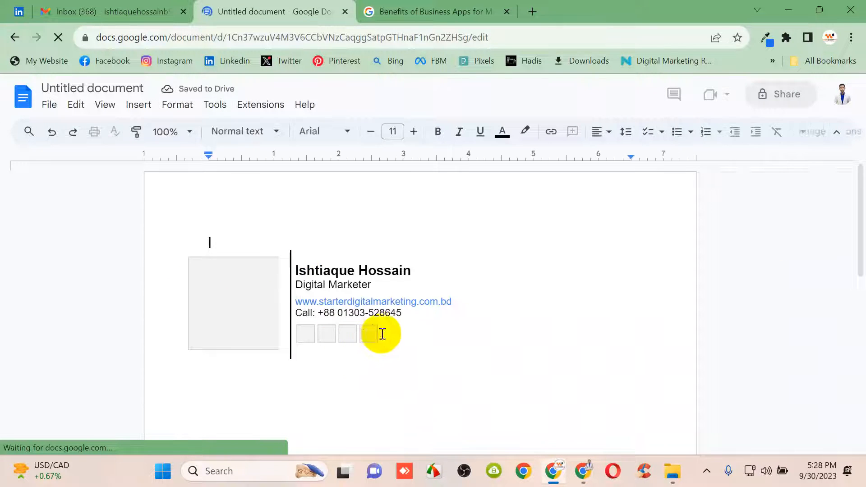
click(145, 9)
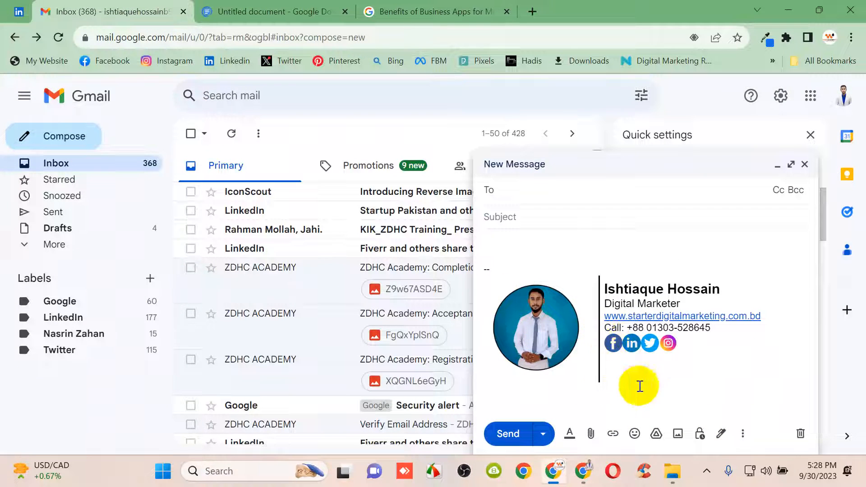
click(279, 10)
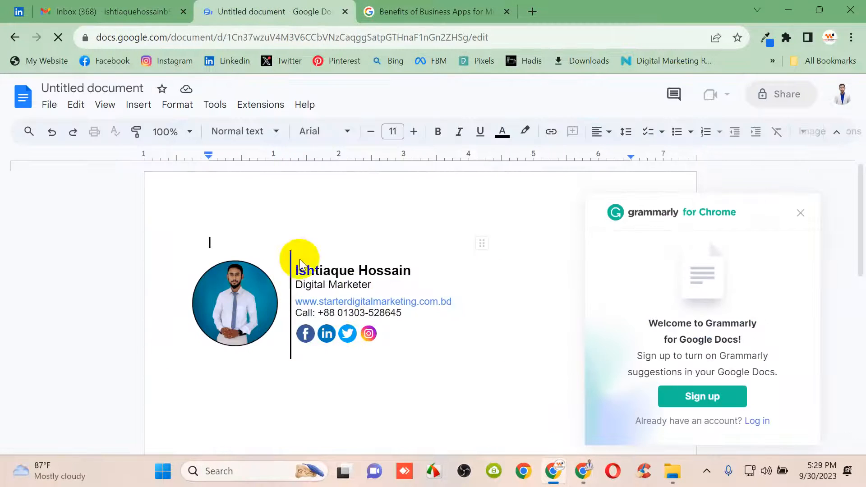
click(15, 40)
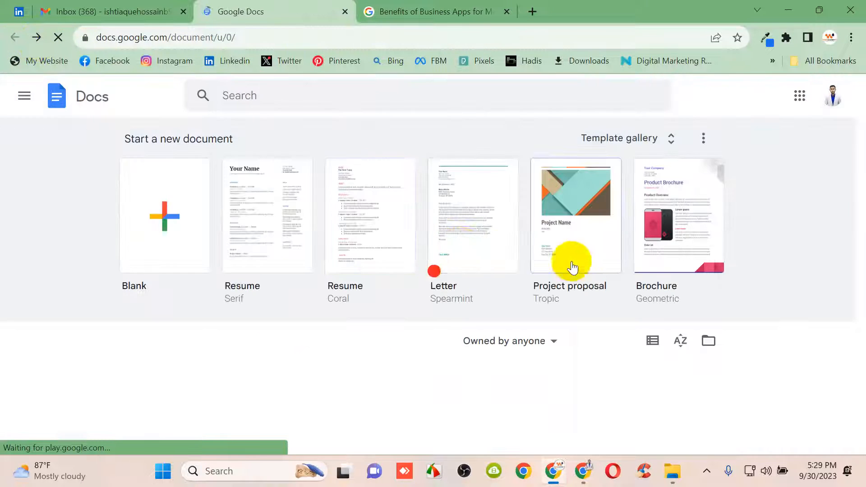
scroll(430, 296, down, 3)
scroll(402, 293, up, 2)
scroll(402, 293, up, 1)
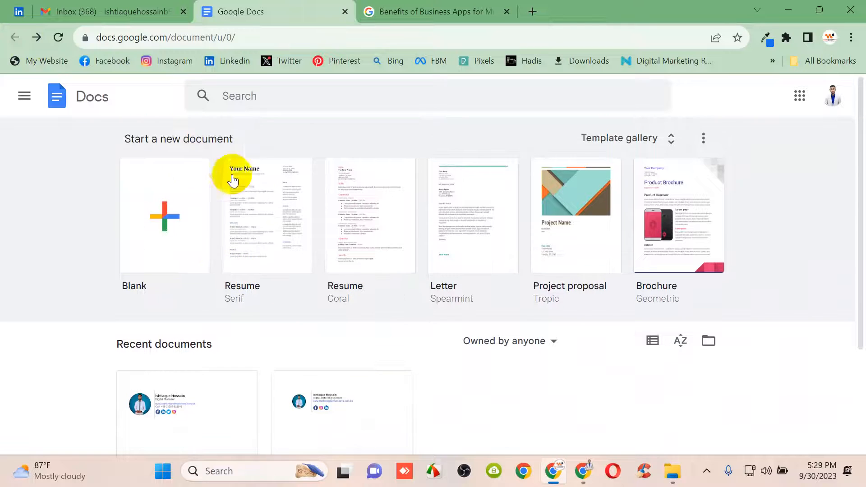
Create a blank document, dismiss the Grammarly panel, and insert a 3 × 1 table
click(164, 223)
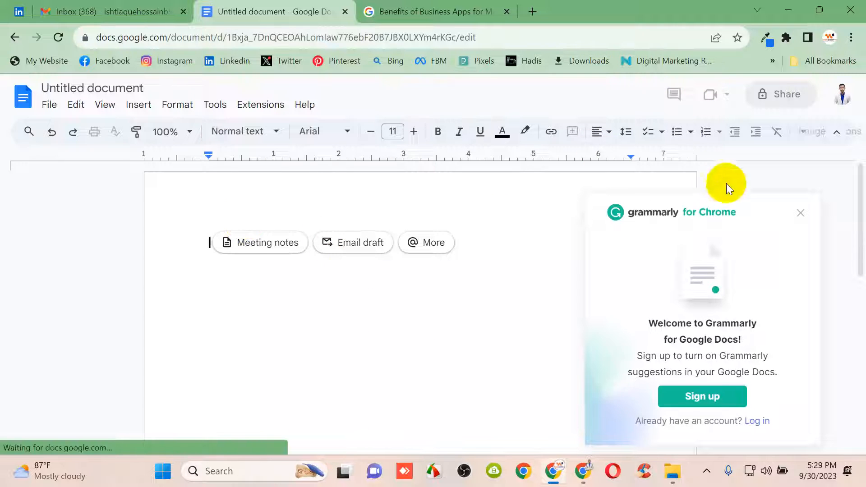
click(800, 214)
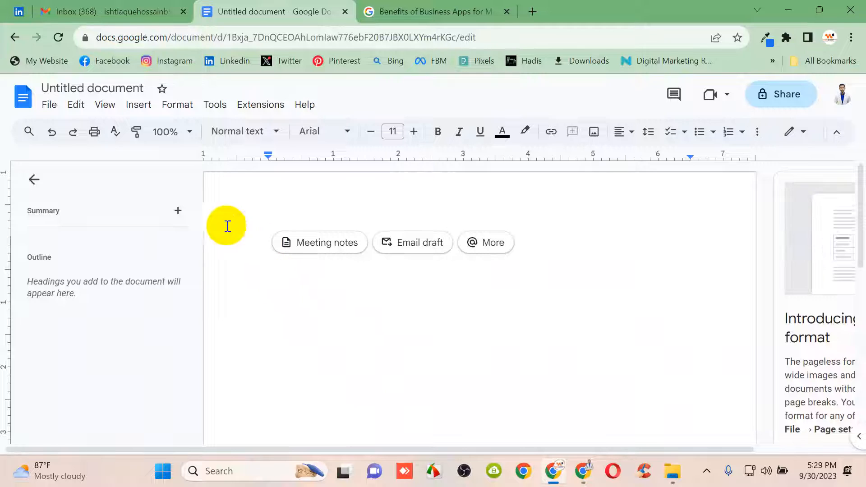
click(139, 108)
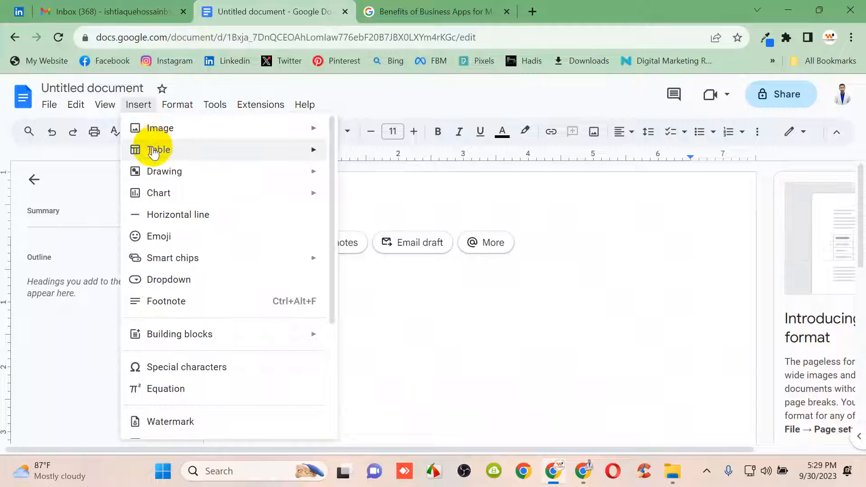
mouse_move(154, 147)
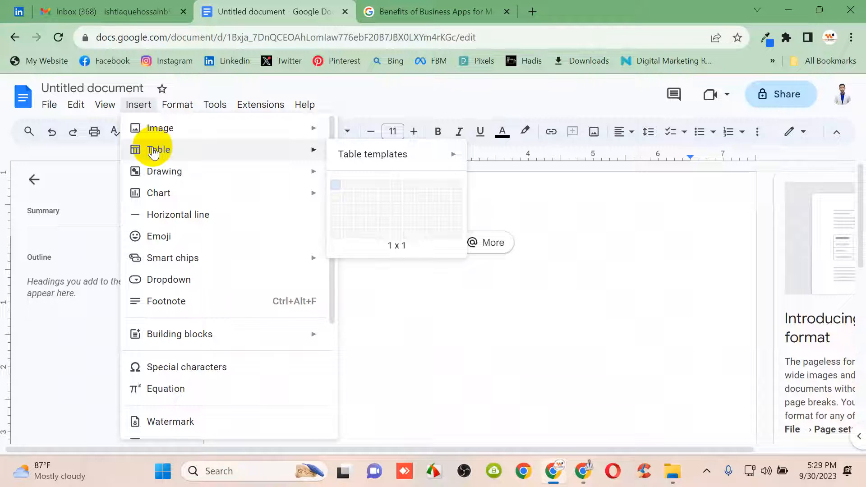
click(359, 185)
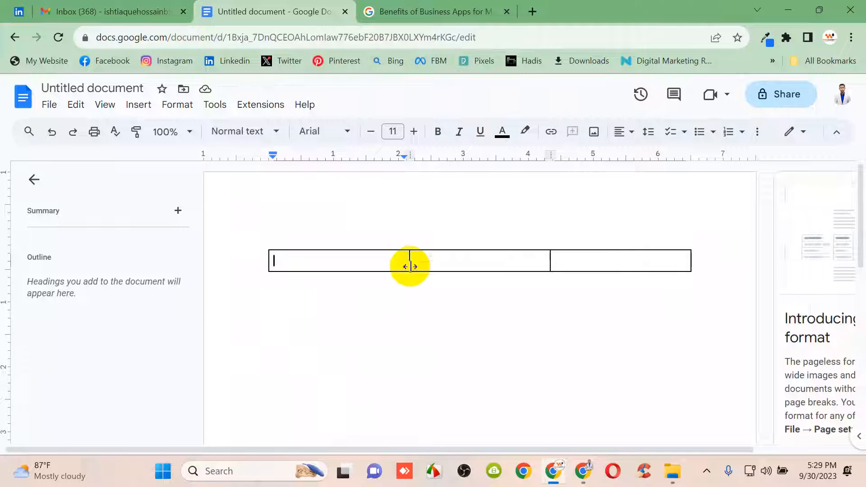
Make the table row taller with a narrow middle column, then minimize both browser windows
drag(409, 266, 345, 262)
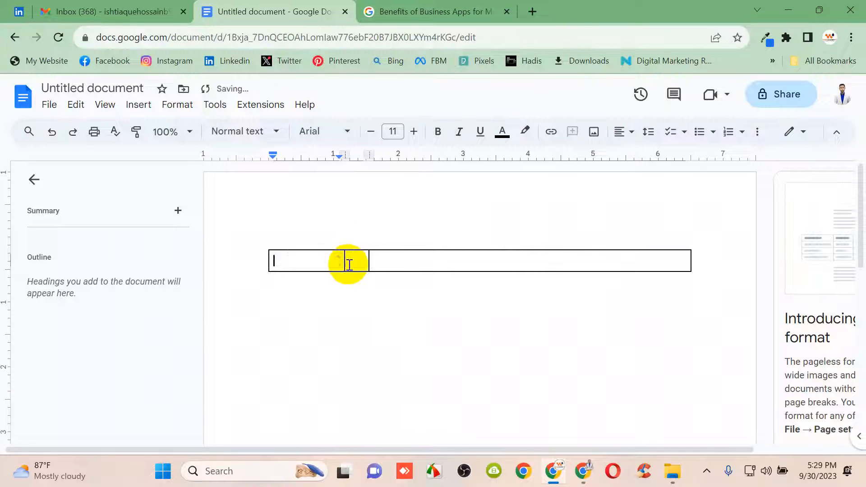
drag(358, 265, 337, 368)
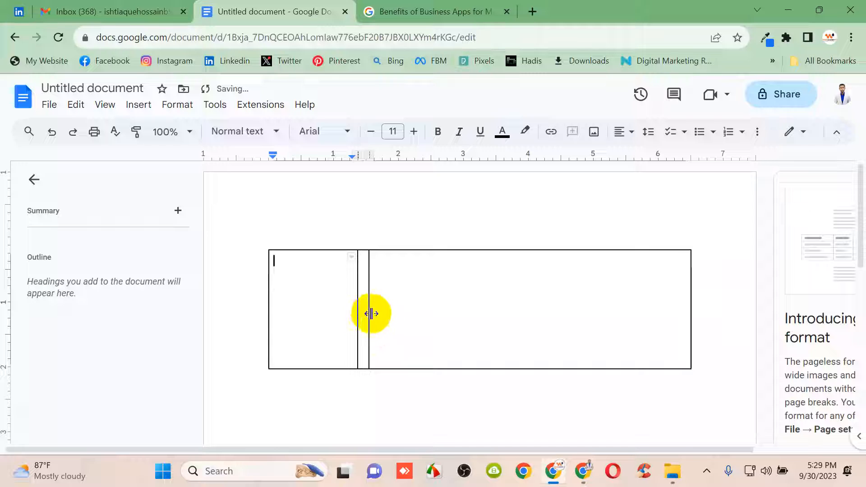
drag(368, 315, 395, 309)
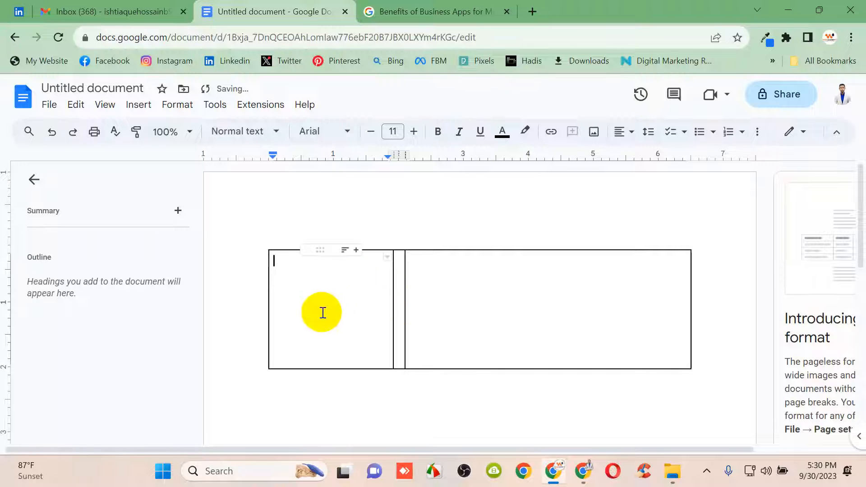
click(788, 10)
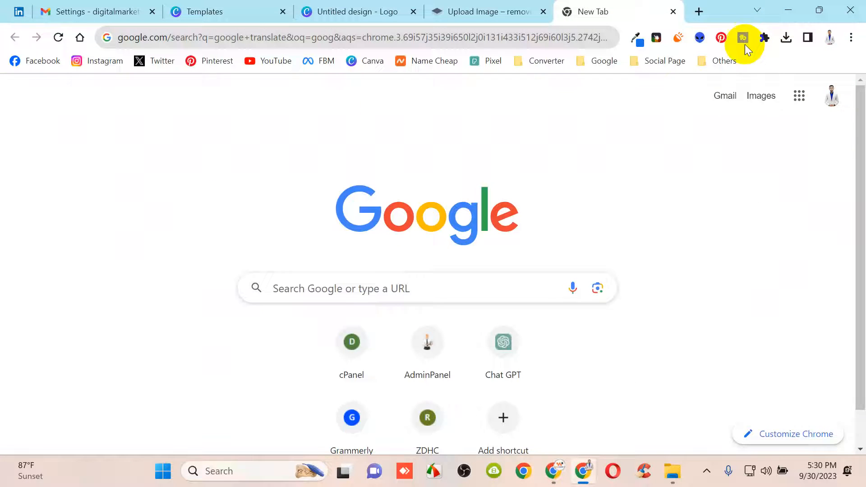
click(789, 9)
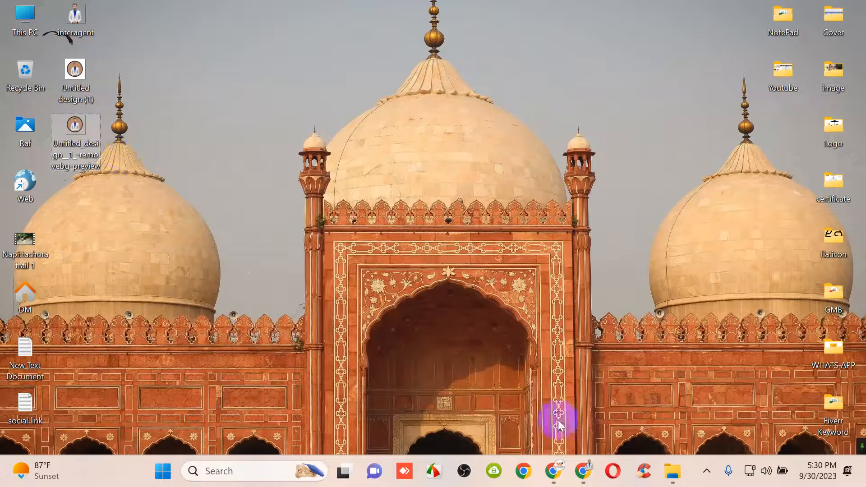
Restore Chrome and drag the circular portrait photo from the desktop into the left table cell
click(554, 471)
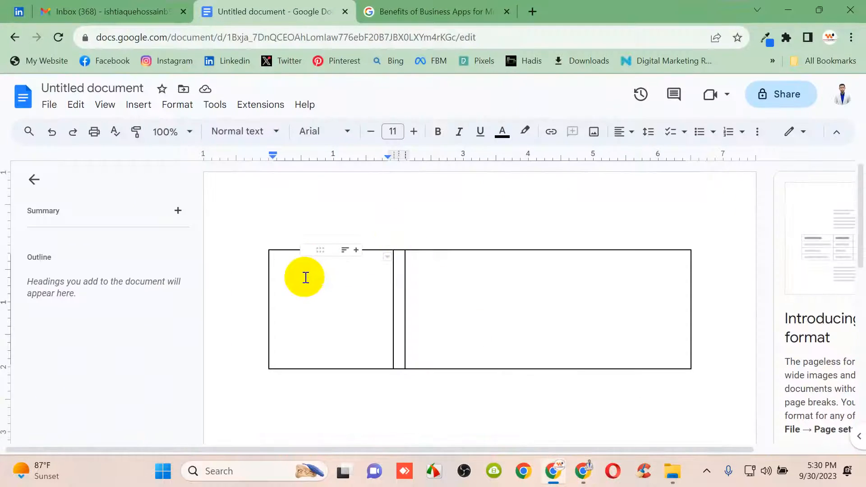
drag(319, 289, 345, 303)
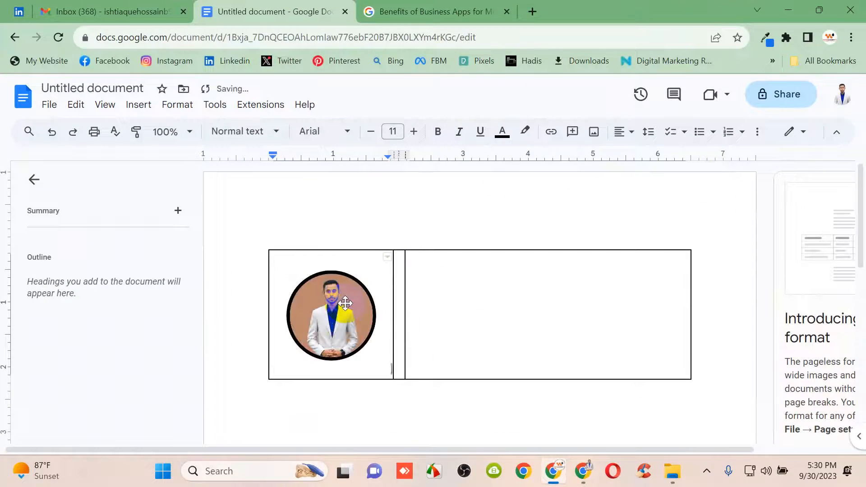
click(342, 336)
click(491, 333)
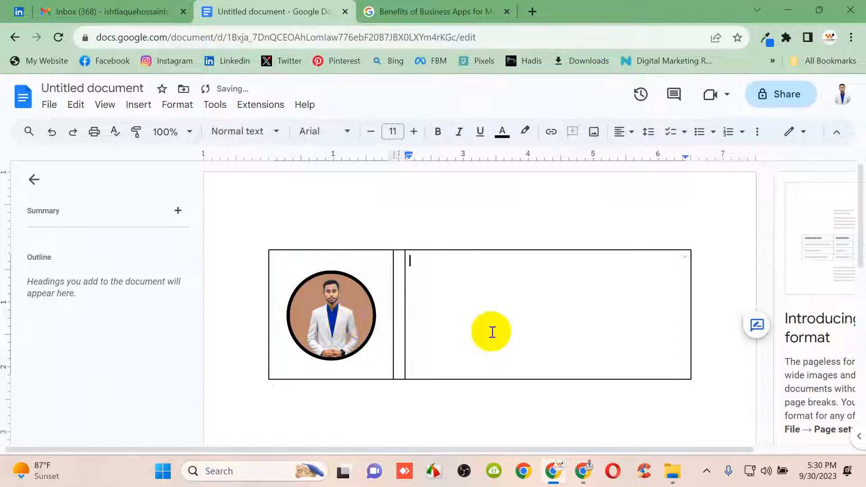
click(318, 327)
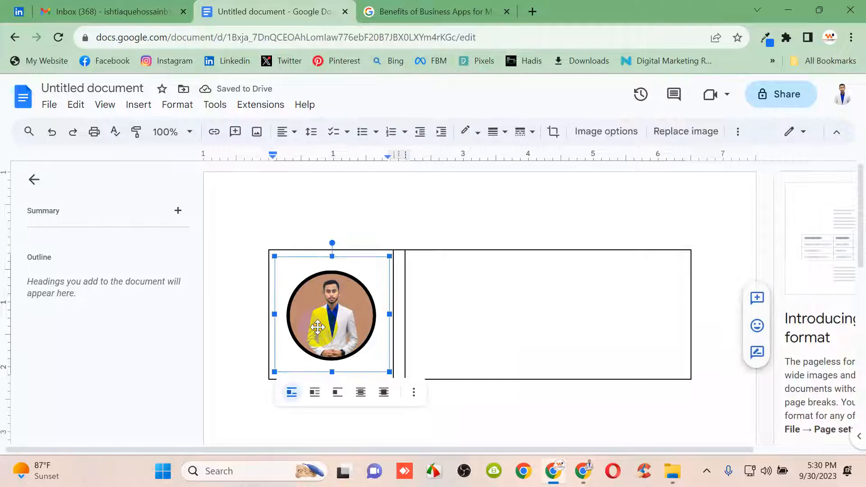
click(478, 286)
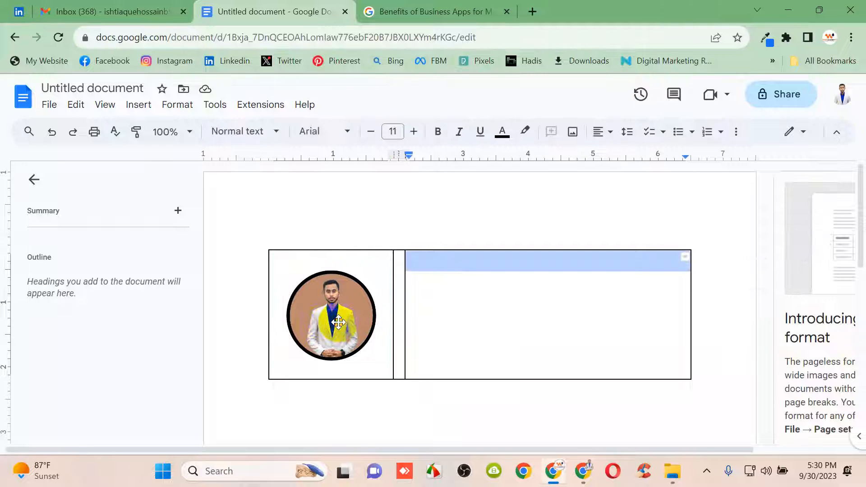
click(352, 308)
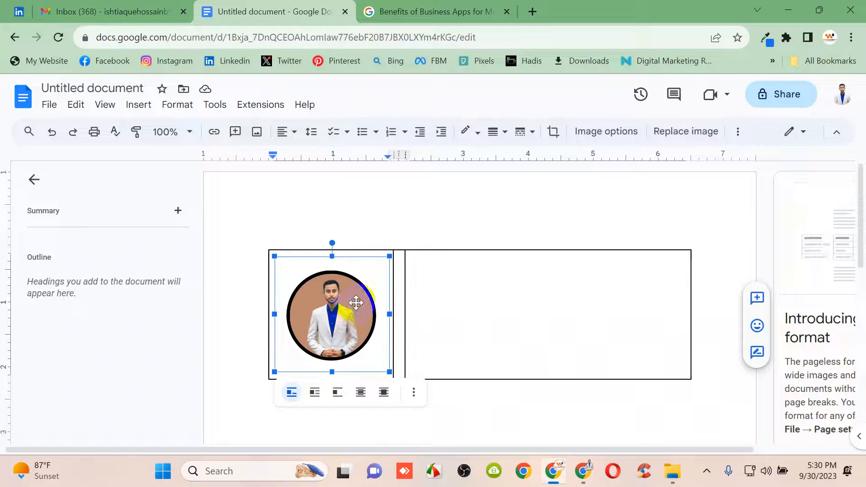
Open the photo's Size & Rotation image options and begin changing its width to 1.2 inches
click(609, 131)
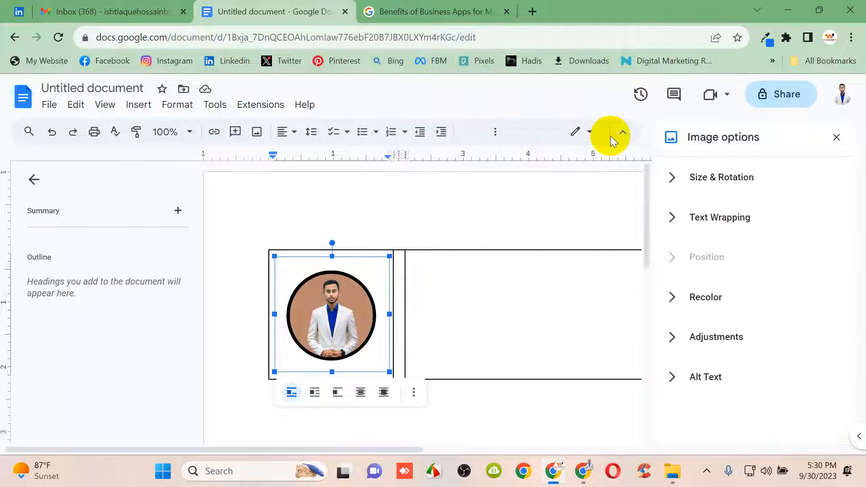
click(689, 189)
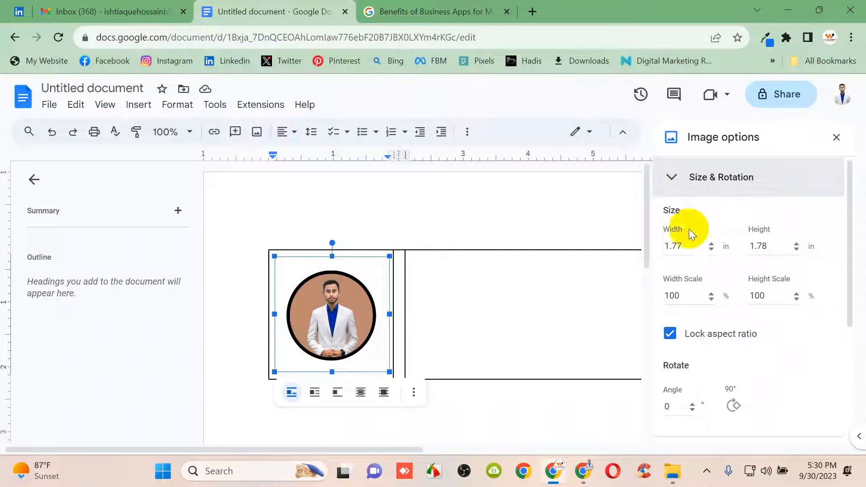
click(687, 248)
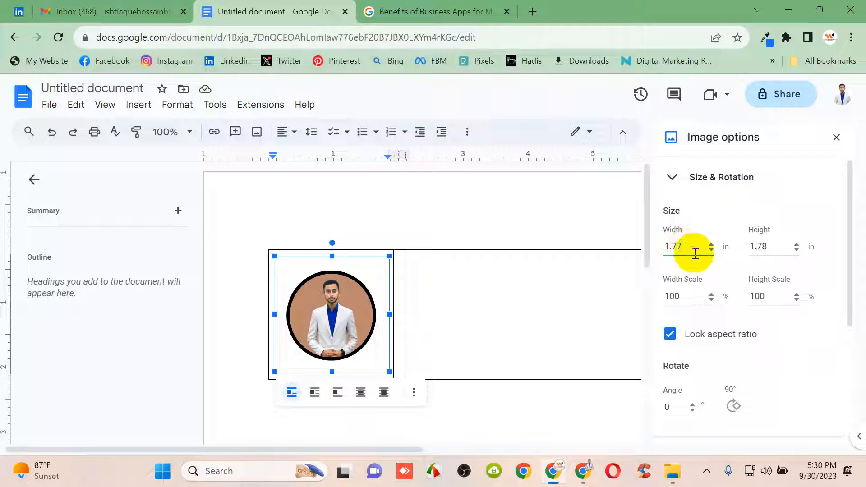
key(BackSpace)
key(BackSpace)
text(20)
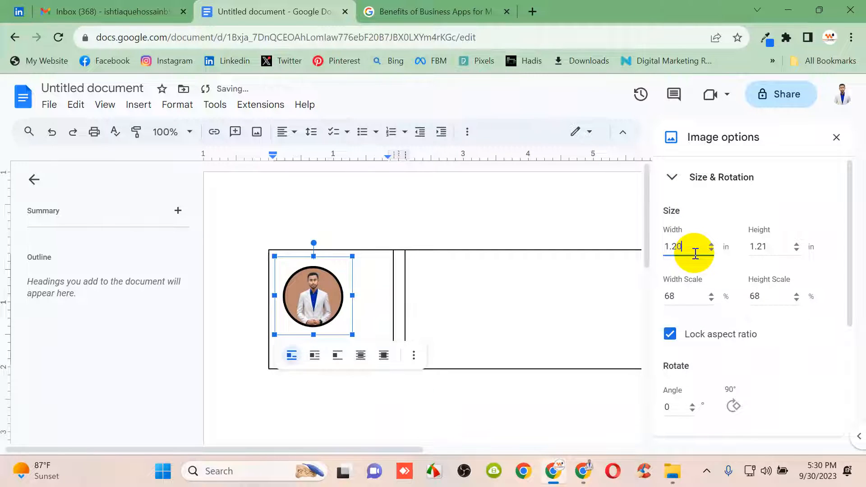
click(768, 249)
key(BackSpace)
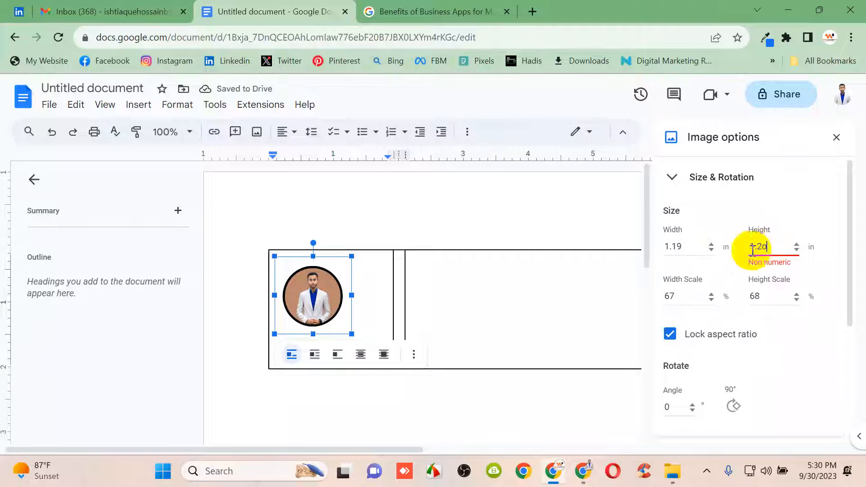
key(BackSpace)
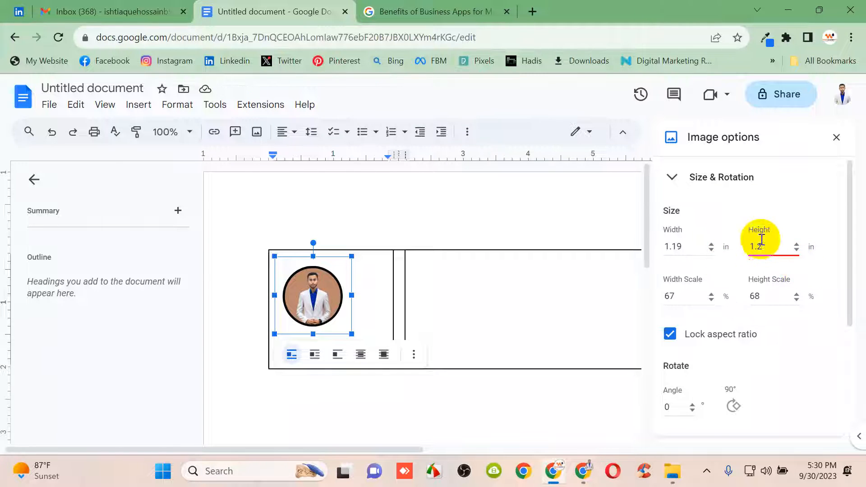
click(701, 247)
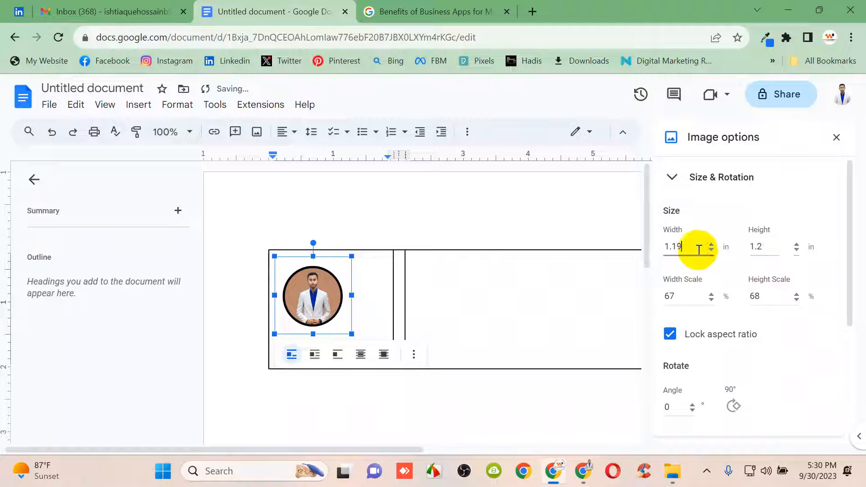
key(BackSpace)
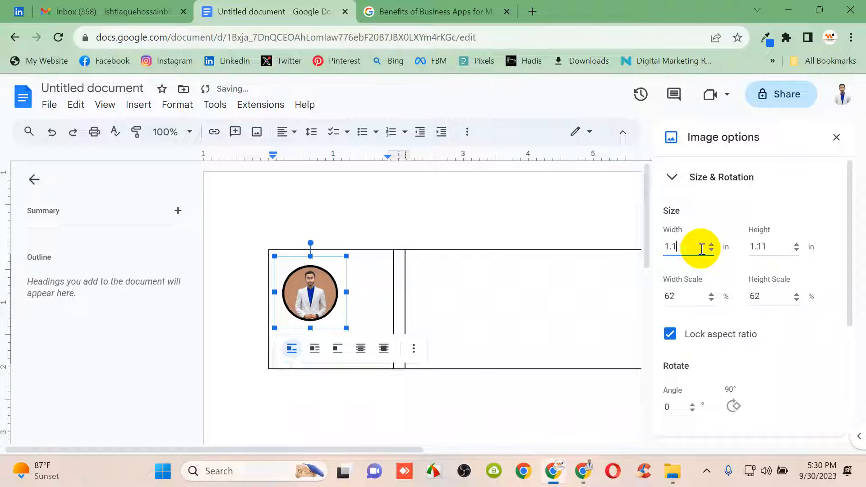
text(0)
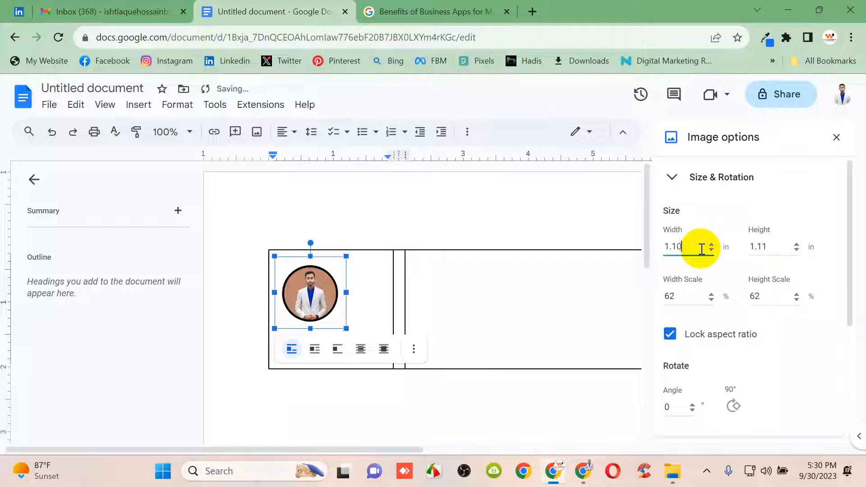
click(729, 250)
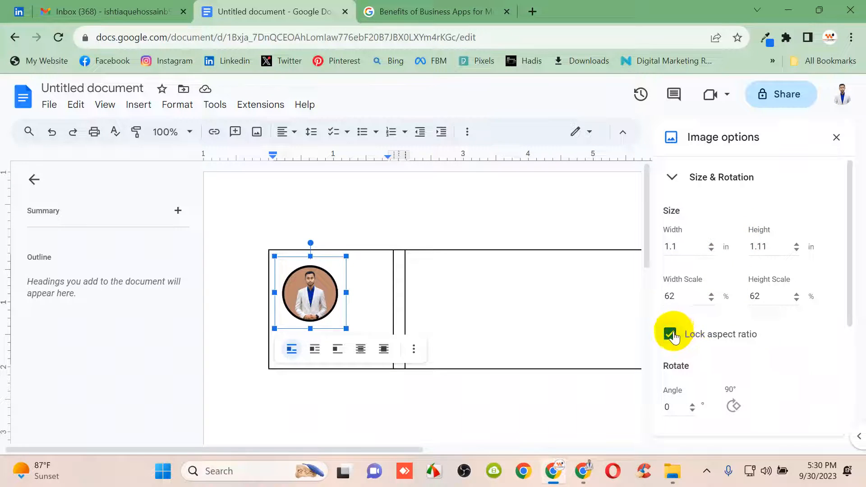
With aspect ratio unlocked, set photo width and height to 1.20 in, then collapse the section
click(682, 248)
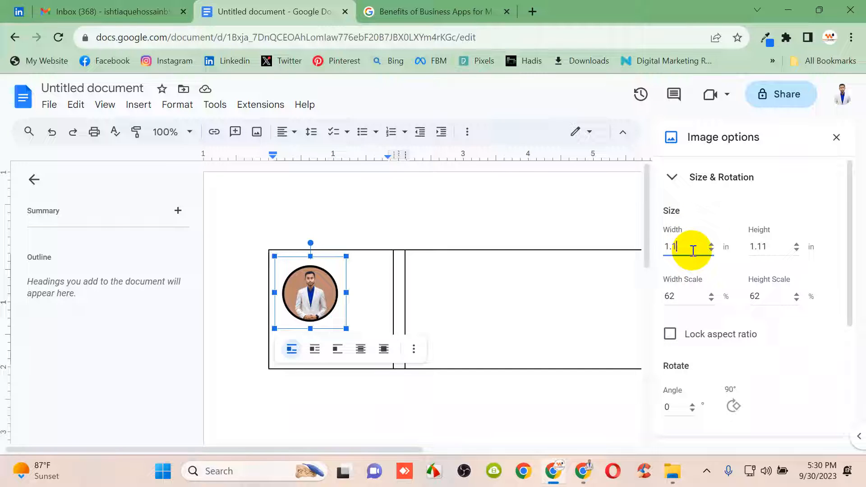
key(BackSpace)
text(20)
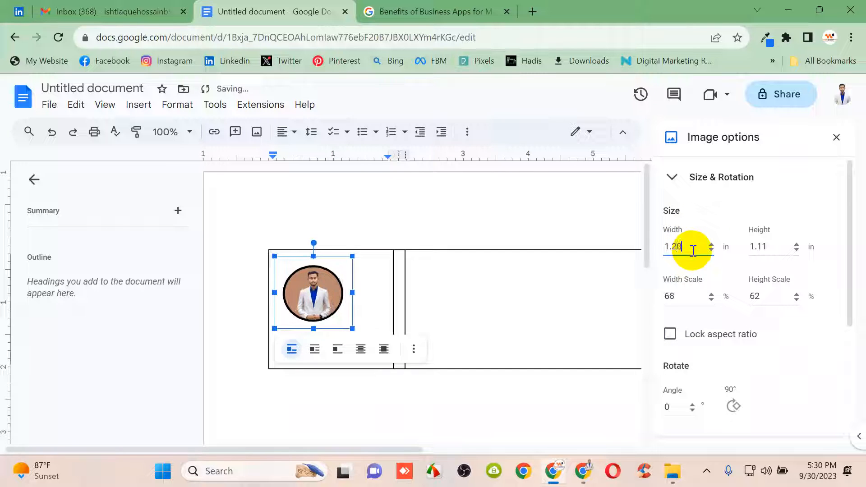
click(781, 246)
key(BackSpace)
key(BackSpace)
text(2)
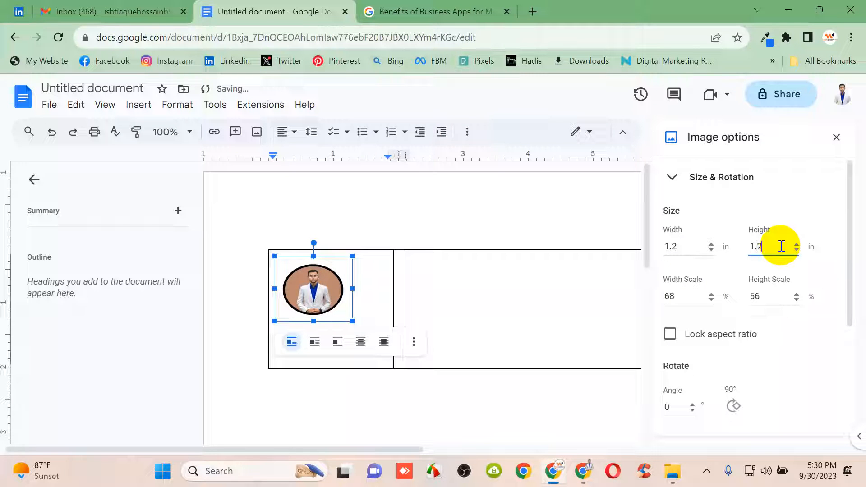
text(0)
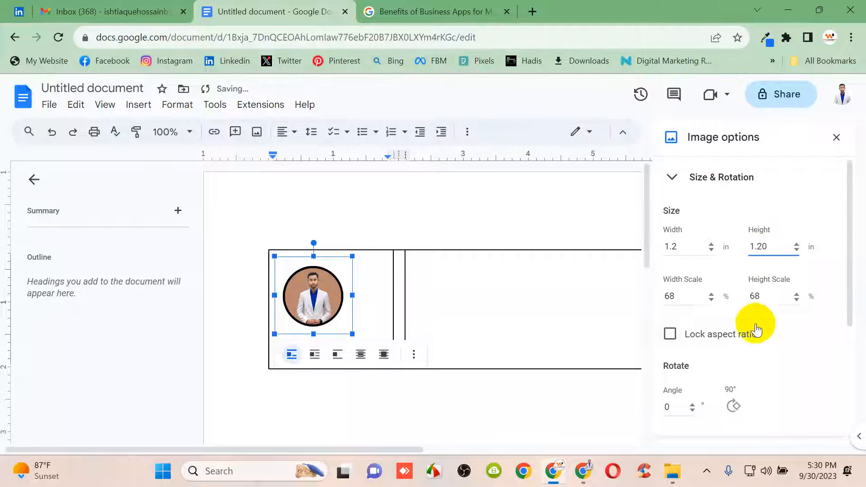
scroll(762, 327, down, 5)
scroll(767, 324, up, 5)
click(713, 188)
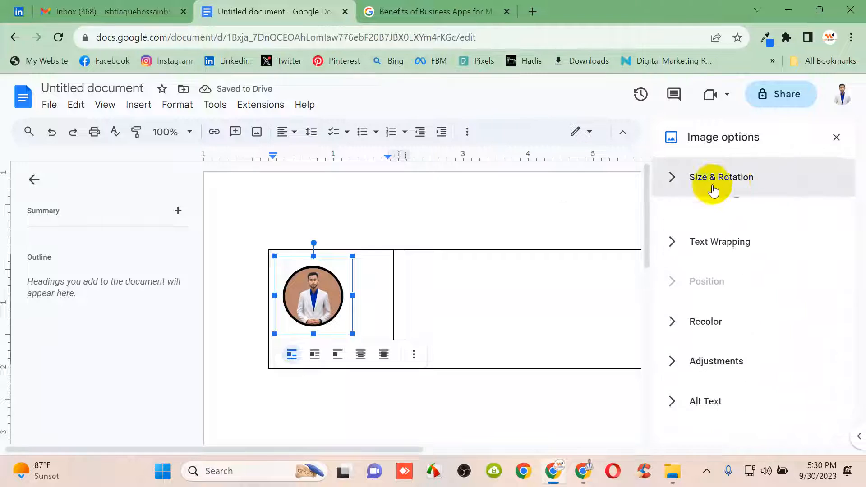
Enlarge the profile photo by dragging its corner handle
click(376, 320)
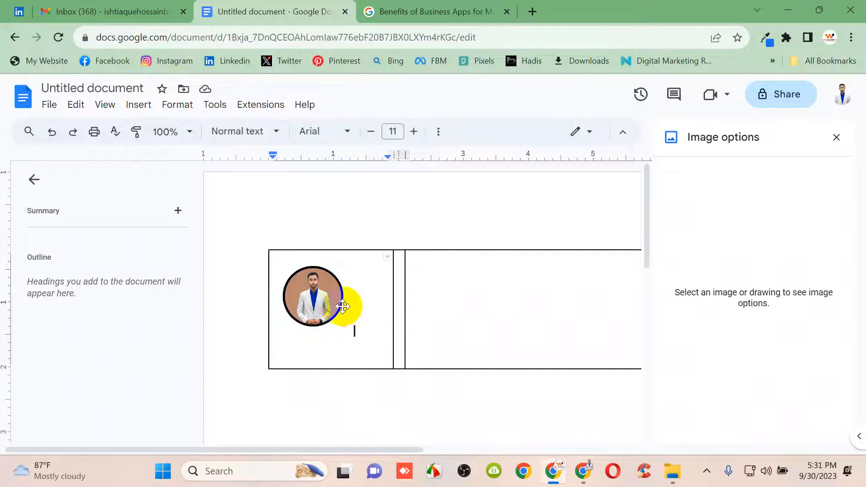
click(343, 306)
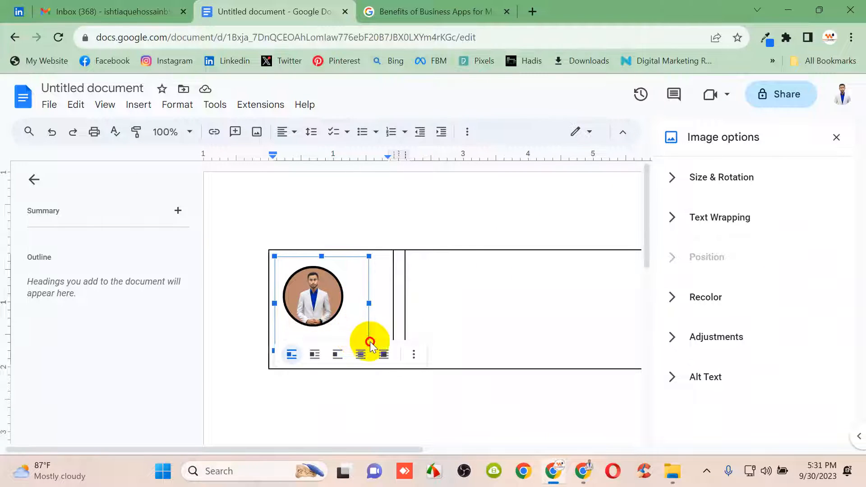
mouse_move(370, 344)
mouse_down()
mouse_move(361, 318)
mouse_move(373, 354)
mouse_up()
click(387, 324)
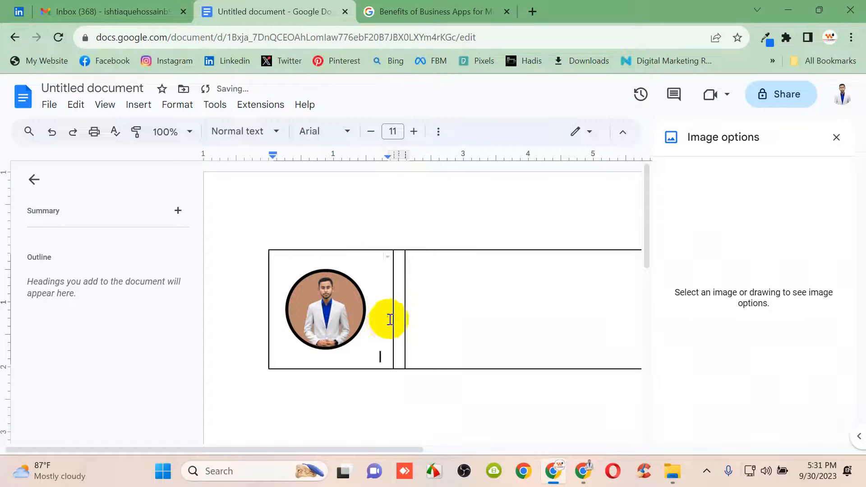
Narrow the photo cell and middle column, and pull the table's right edge inward
mouse_move(392, 313)
mouse_down()
mouse_move(382, 314)
mouse_move(393, 329)
mouse_up()
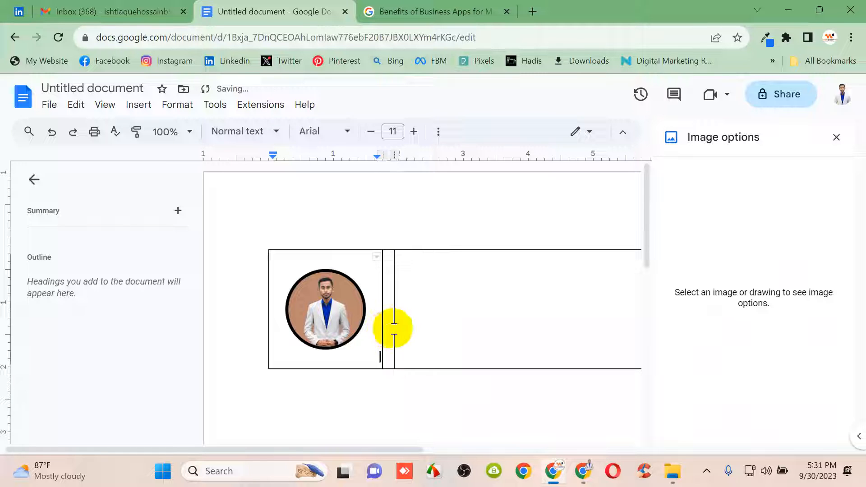
click(414, 329)
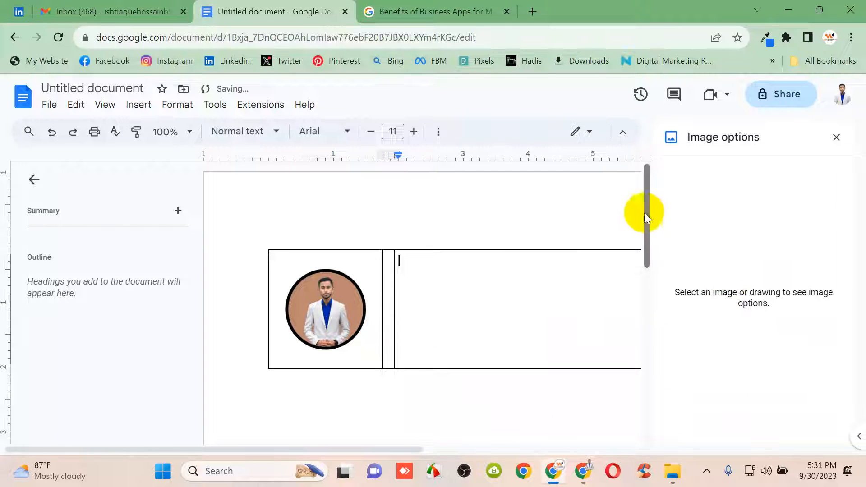
drag(353, 453, 429, 437)
drag(593, 285, 533, 285)
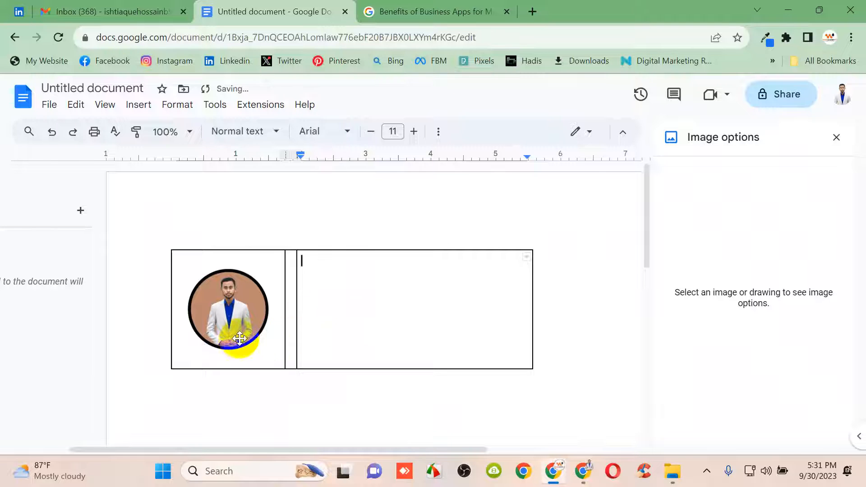
Set the photo's wrap to Behind text and place the caret at the top of its cell
click(232, 322)
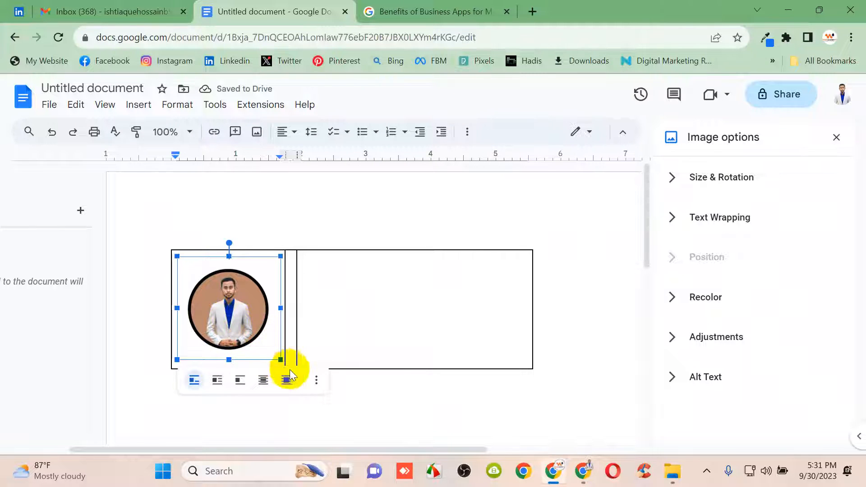
click(266, 381)
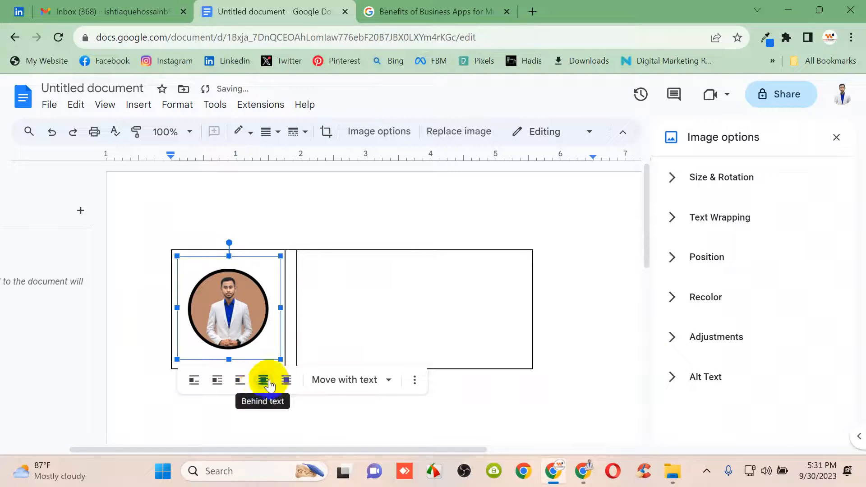
click(255, 329)
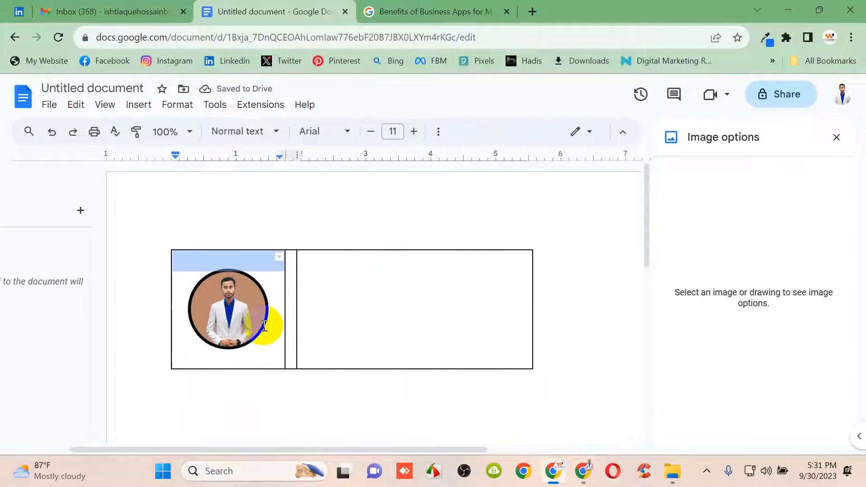
click(210, 300)
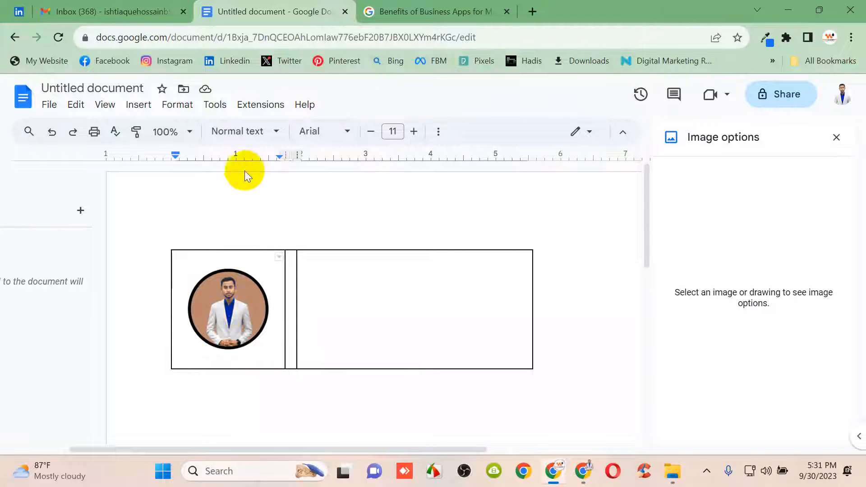
drag(407, 324, 256, 312)
double_click(255, 312)
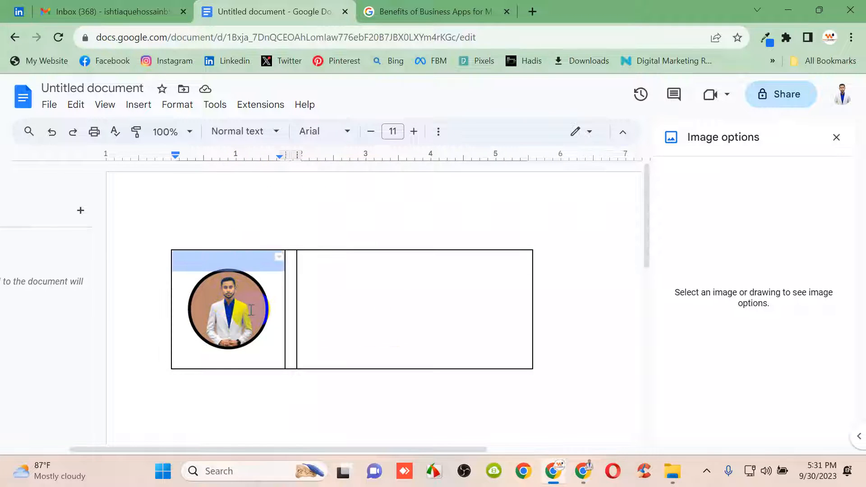
click(257, 318)
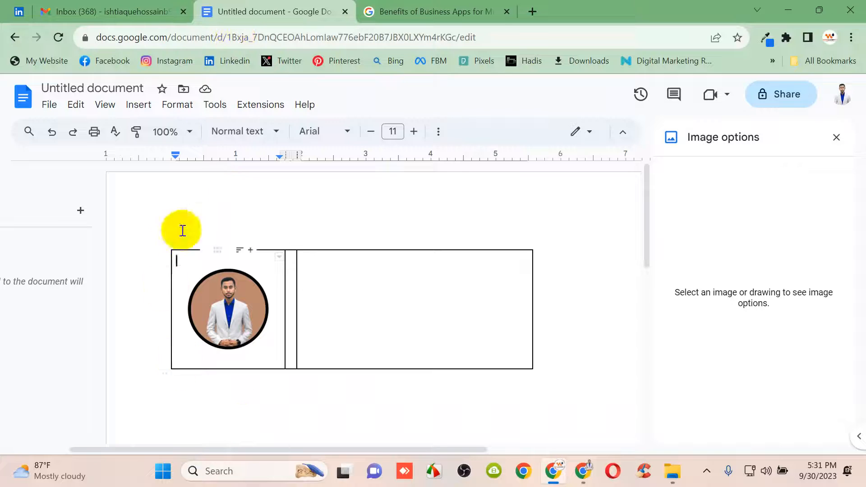
Type the person's full name in the right table cell
click(345, 291)
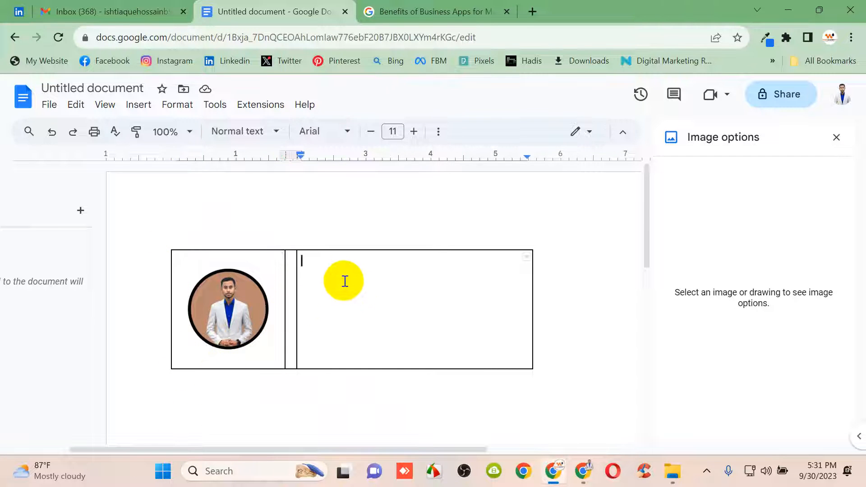
key(Caps_Lock)
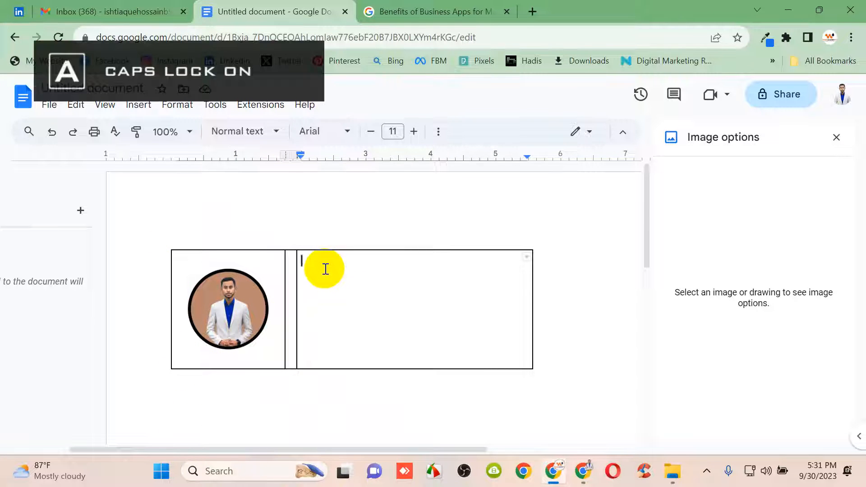
key(Caps_Lock)
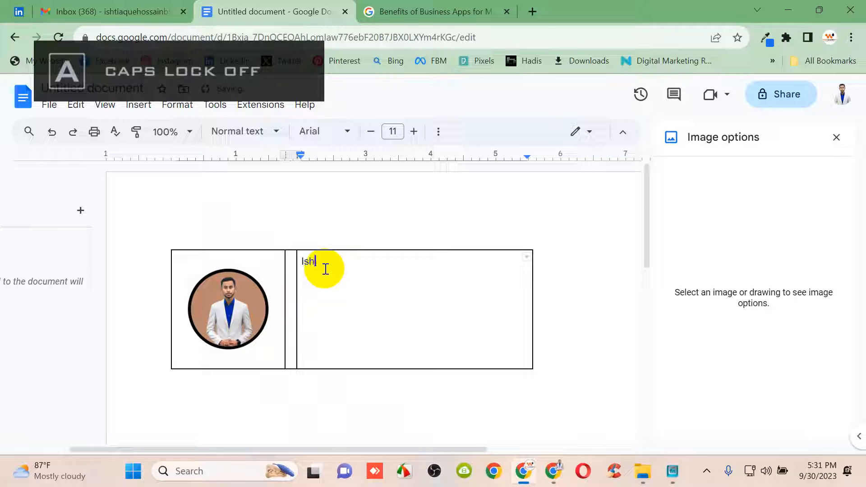
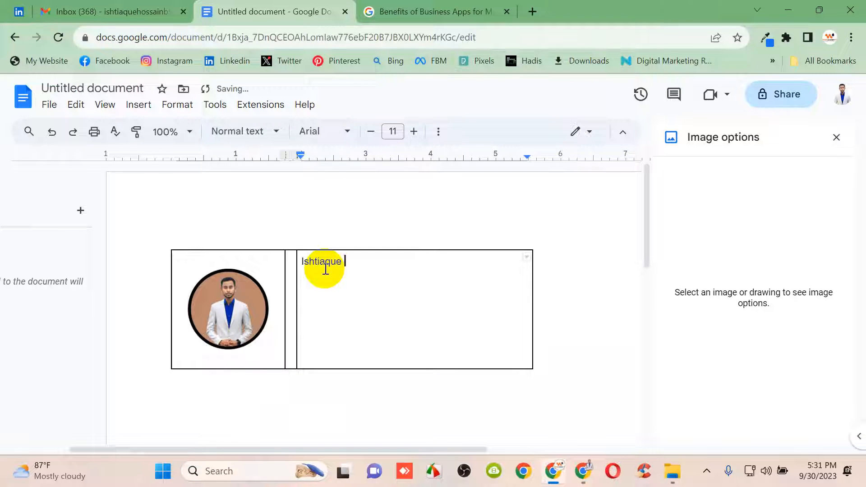
key(Caps_Lock)
key(Caps_Lock)
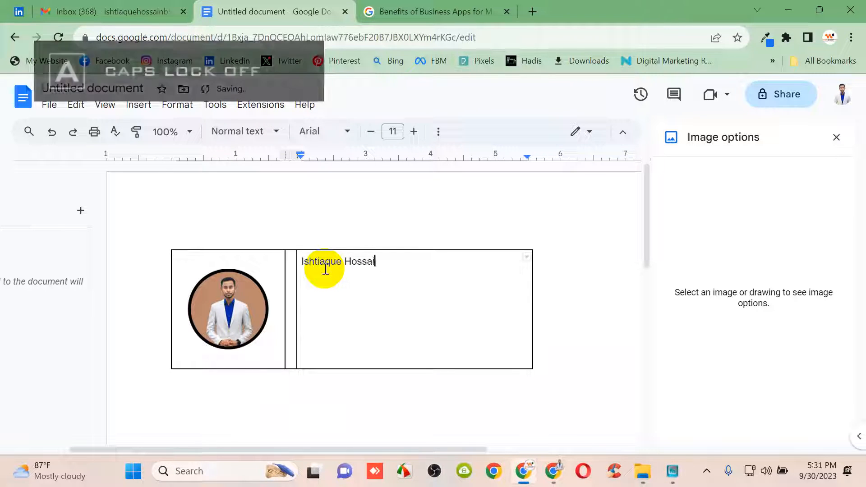
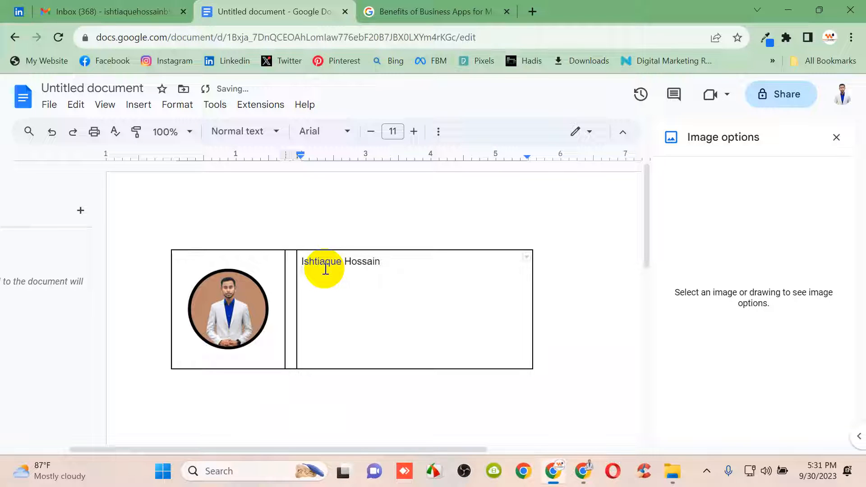
Add the job title 'Digital Marketing InterAgent' on the line below the name
key(Caps_Lock)
text(D)
key(Caps_Lock)
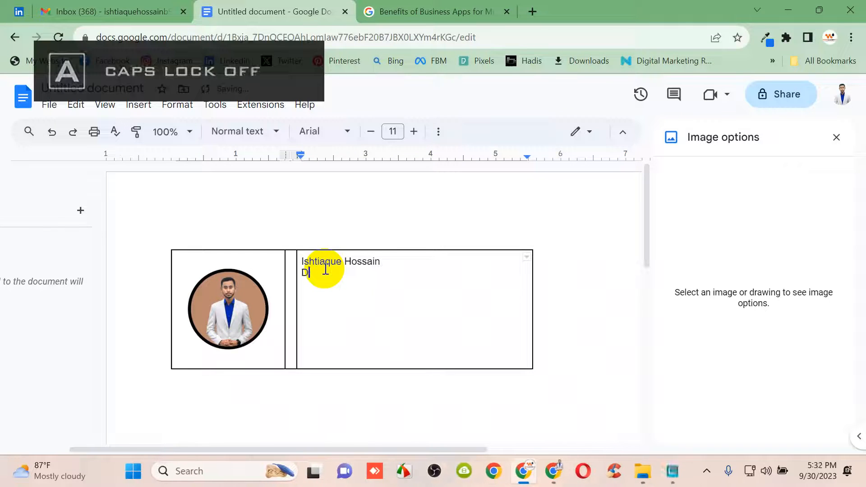
text(igita)
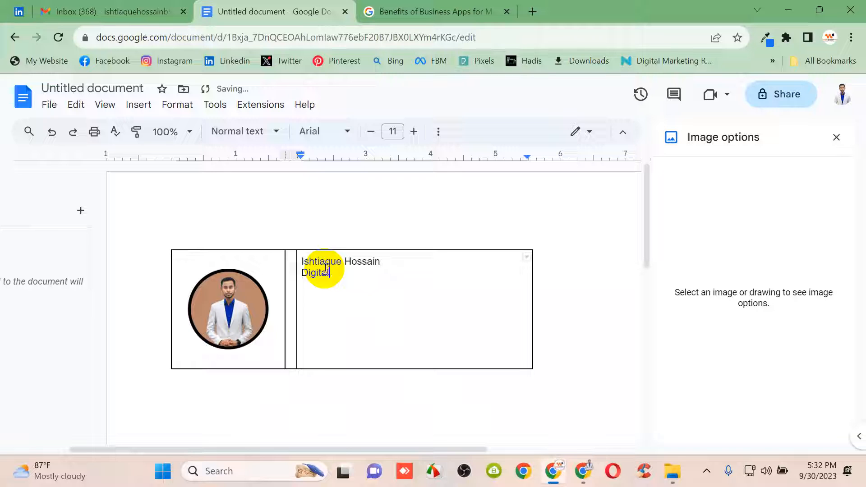
text(l)
key(Caps_Lock)
text(M)
key(Caps_Lock)
text(arke)
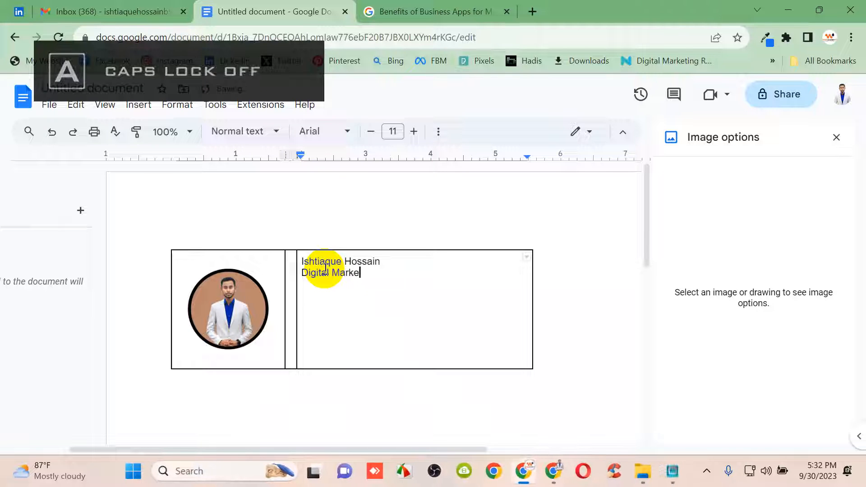
text(tin)
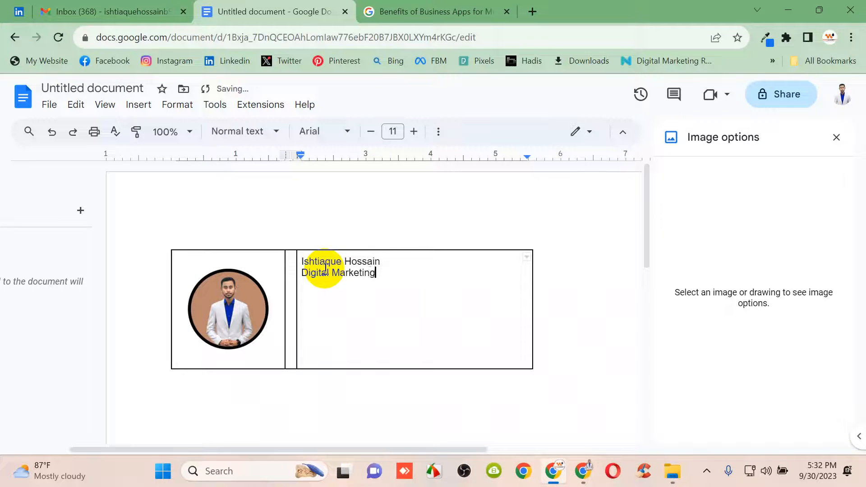
text(g)
key(Caps_Lock)
text(I)
key(Caps_Lock)
text(n)
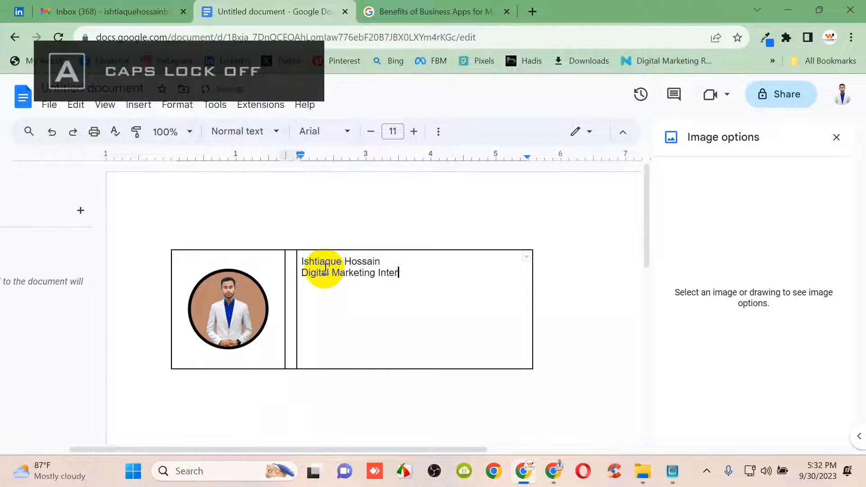
text(ter)
key(Caps_Lock)
text(A)
key(Caps_Lock)
text(gent)
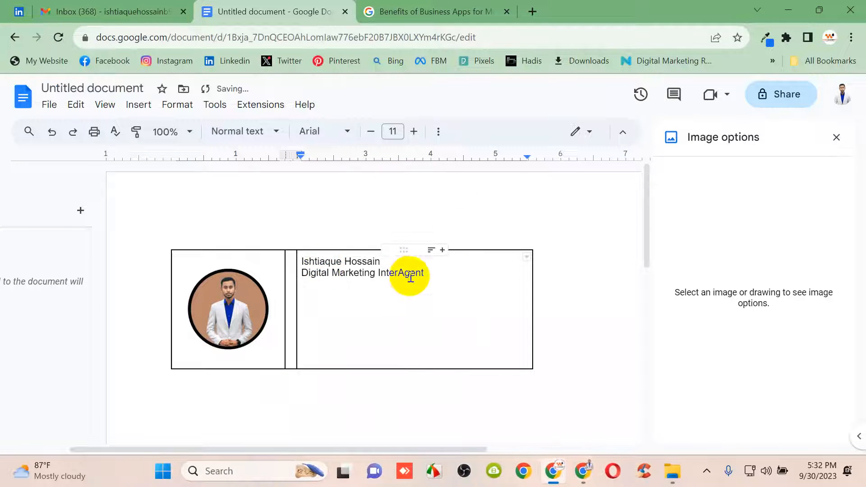
Select the name line and raise its font size to 13 pt
drag(380, 261, 296, 259)
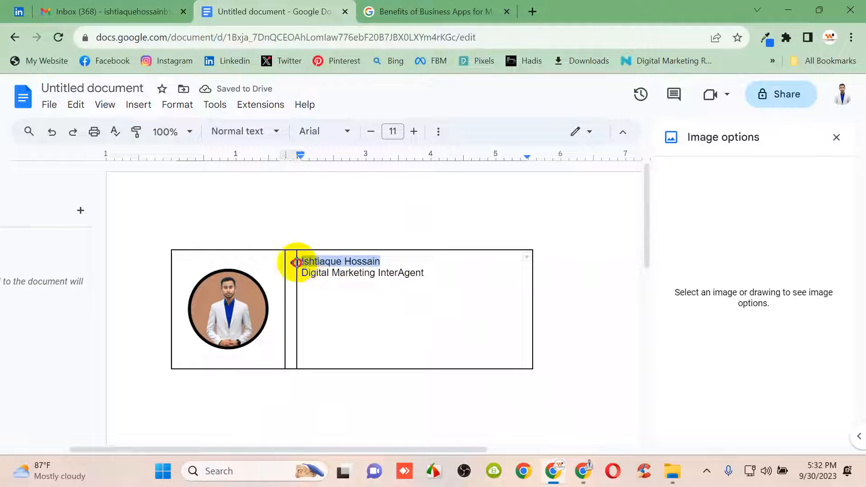
click(414, 131)
click(413, 131)
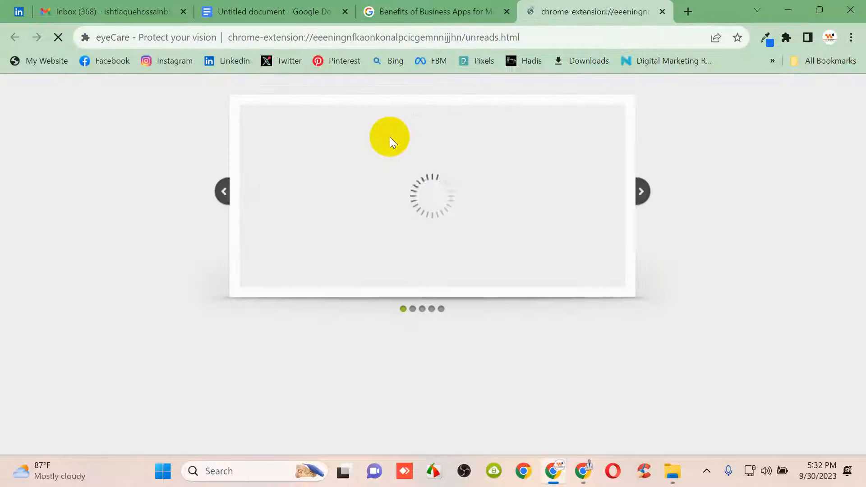
click(668, 11)
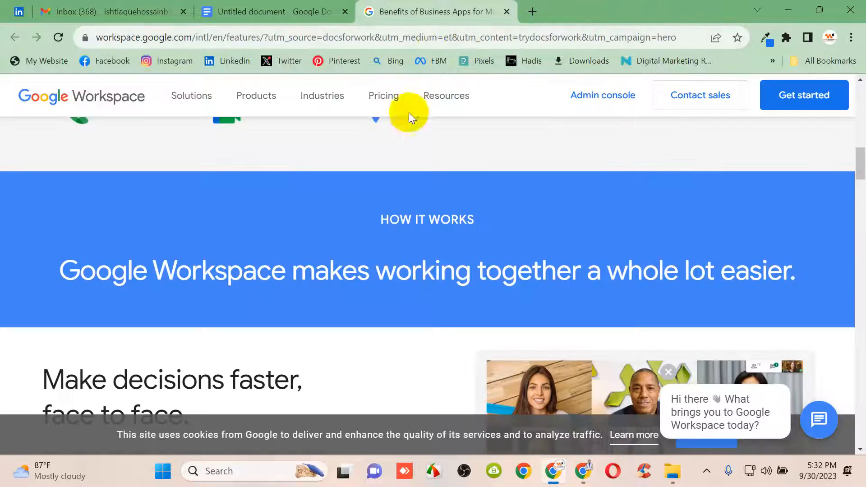
click(300, 11)
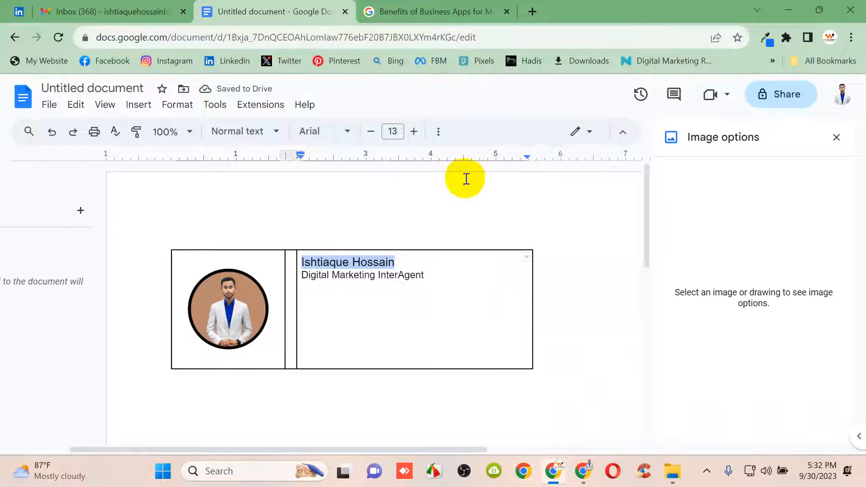
Make the name line bold from the extra formatting options
click(349, 132)
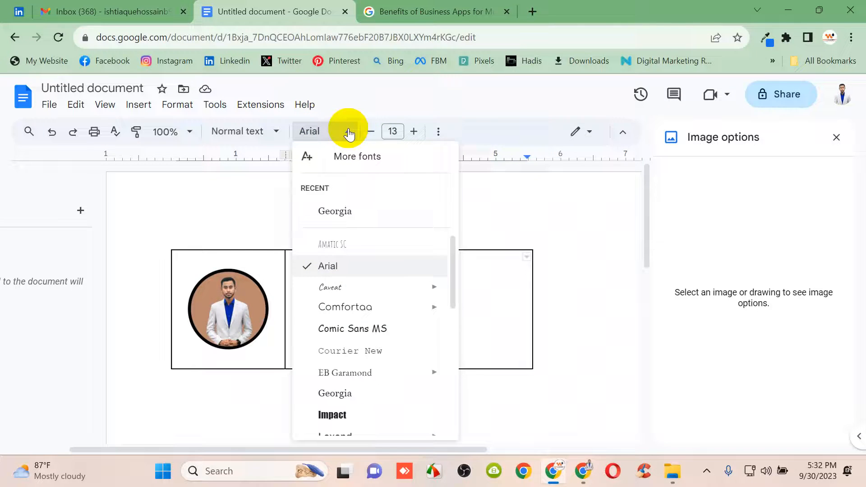
click(349, 133)
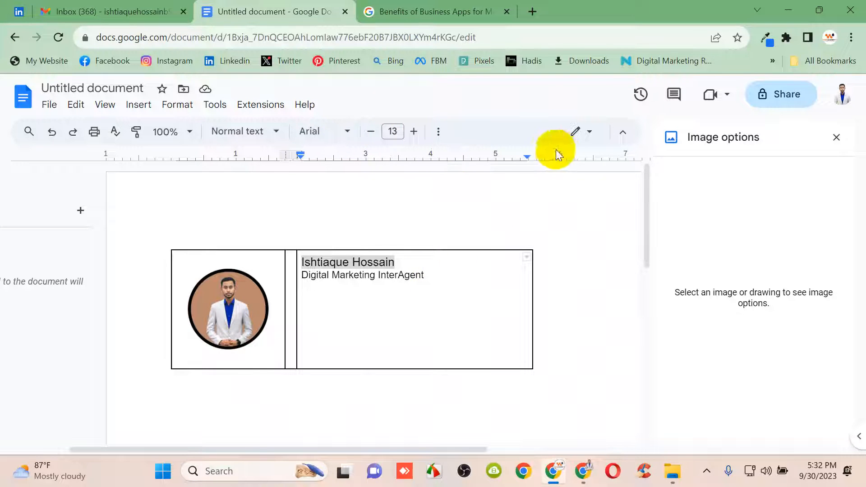
click(576, 135)
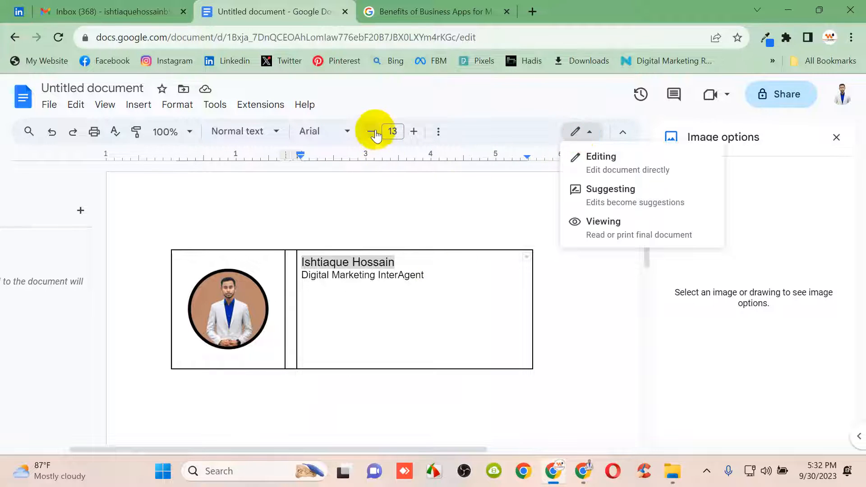
click(438, 132)
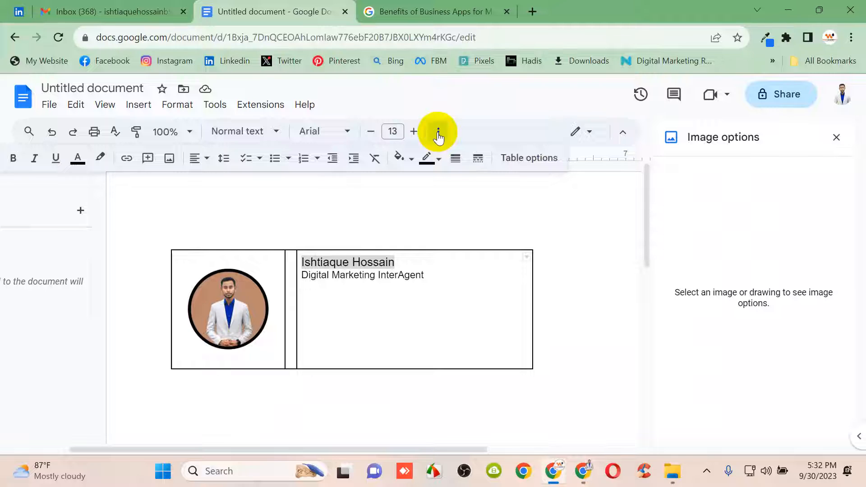
click(21, 162)
click(440, 276)
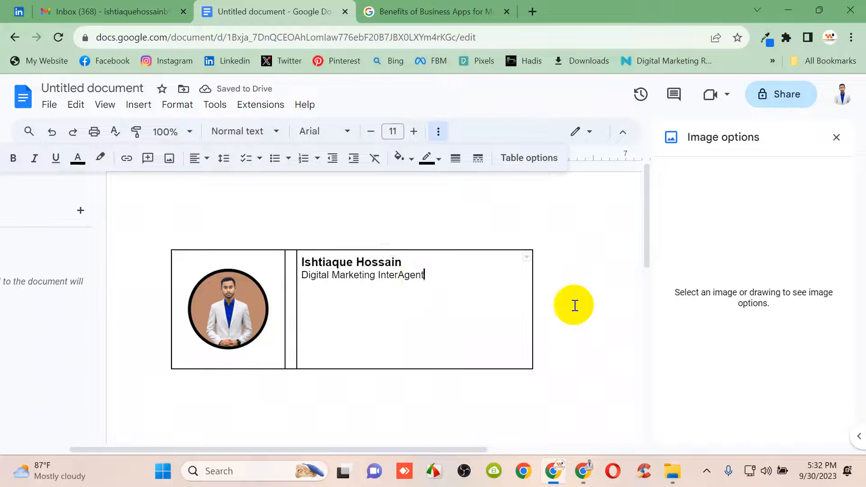
Check the Gmail reference signature, then add a 'Web:' line below the job title
click(107, 11)
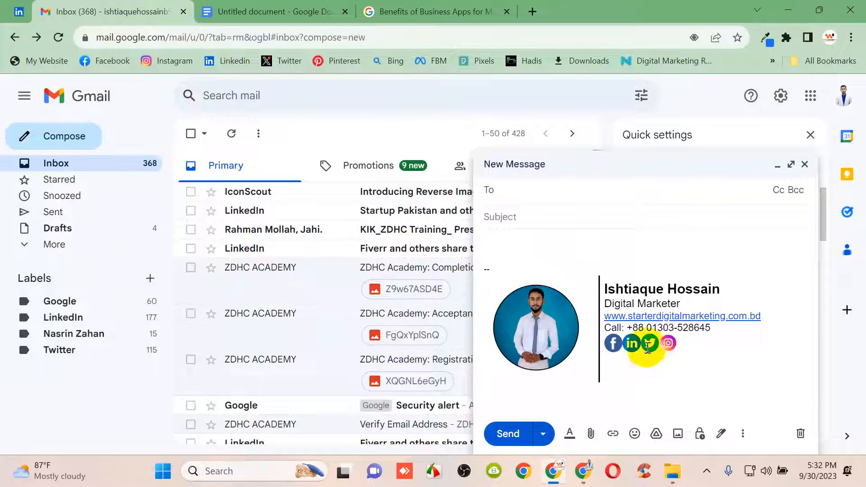
click(234, 5)
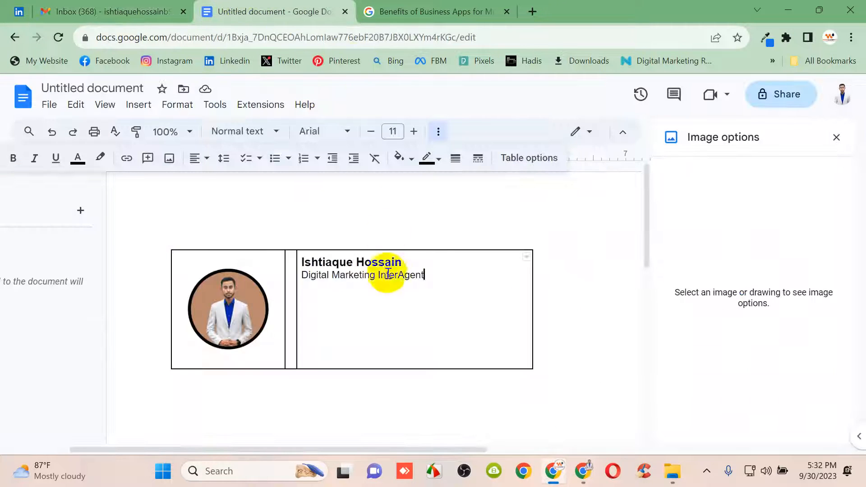
key(Return)
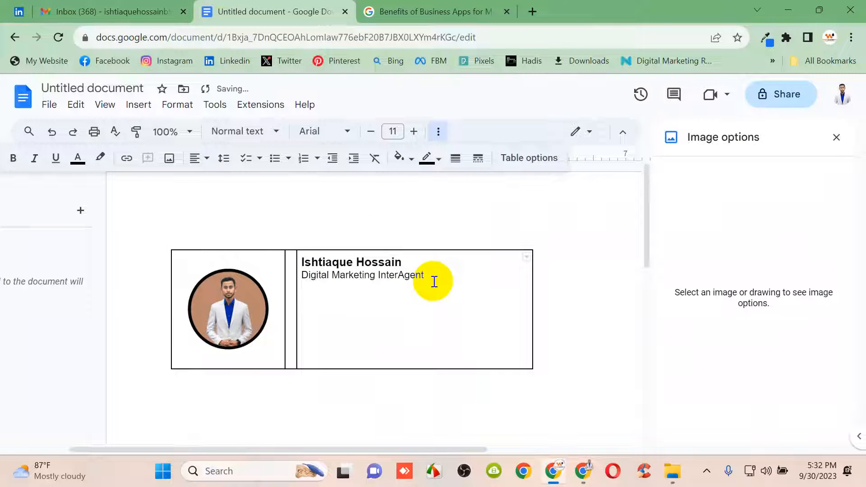
key(Caps_Lock)
text(W)
key(Caps_Lock)
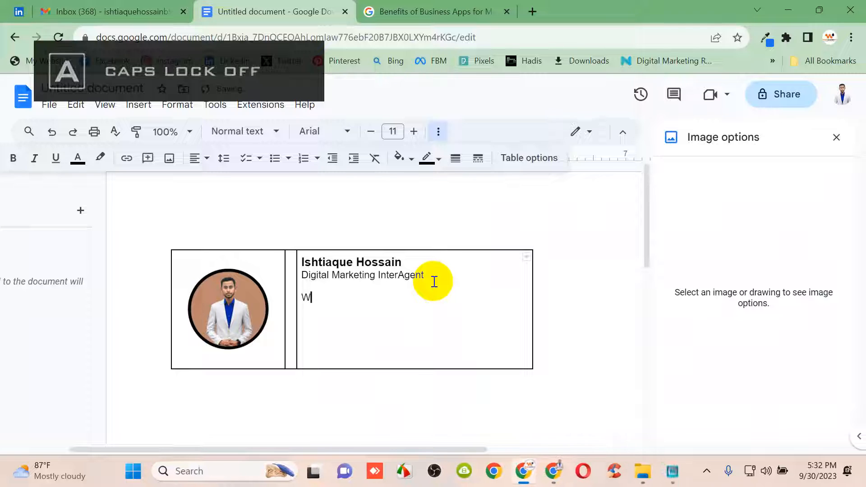
text(eb:)
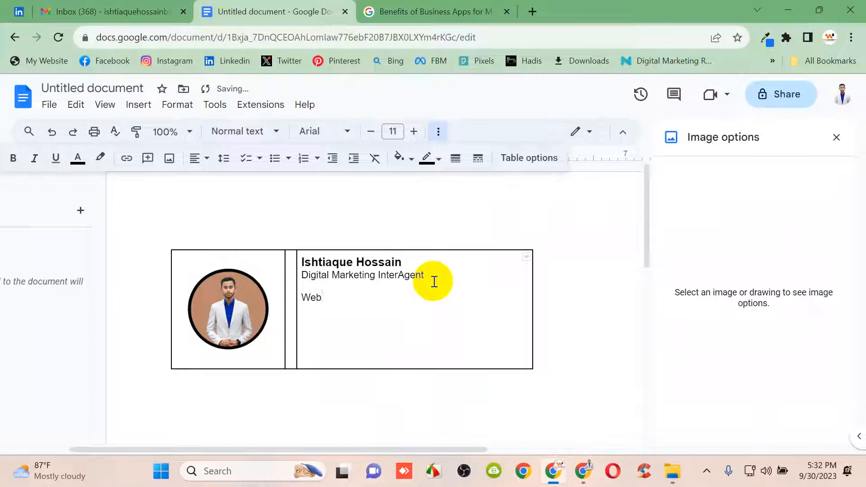
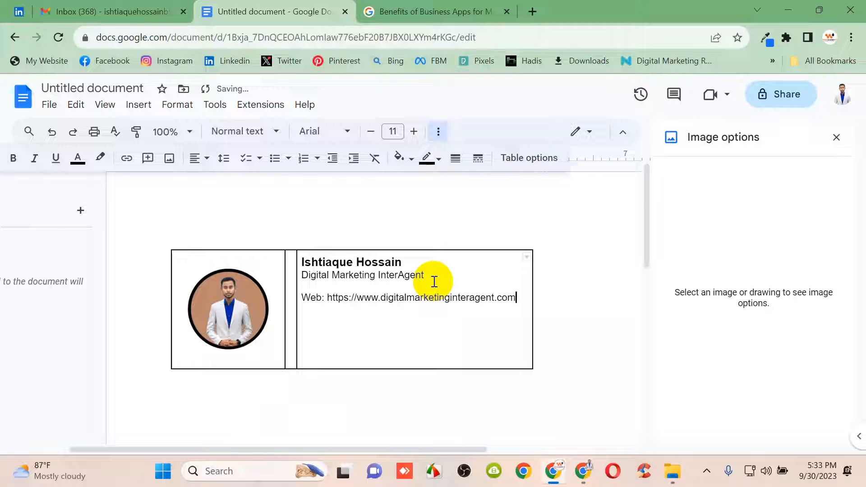
Add a 'Mobile:' line with the contact's phone number below the Web address
click(120, 5)
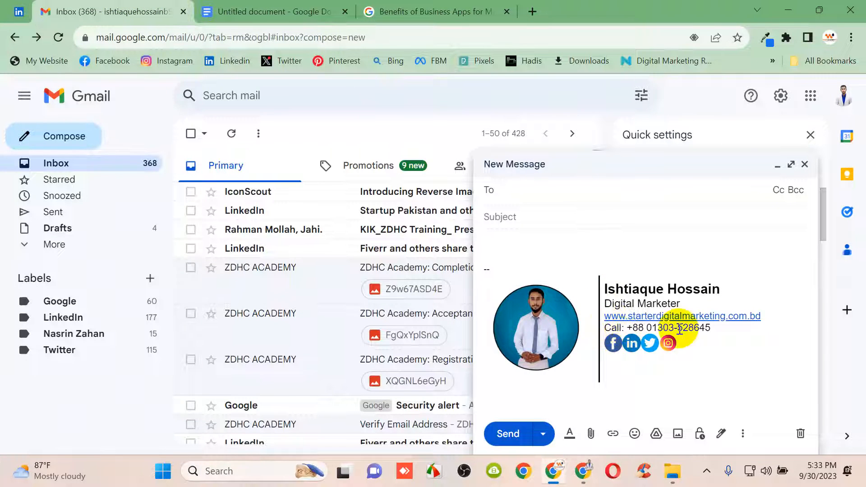
click(250, 10)
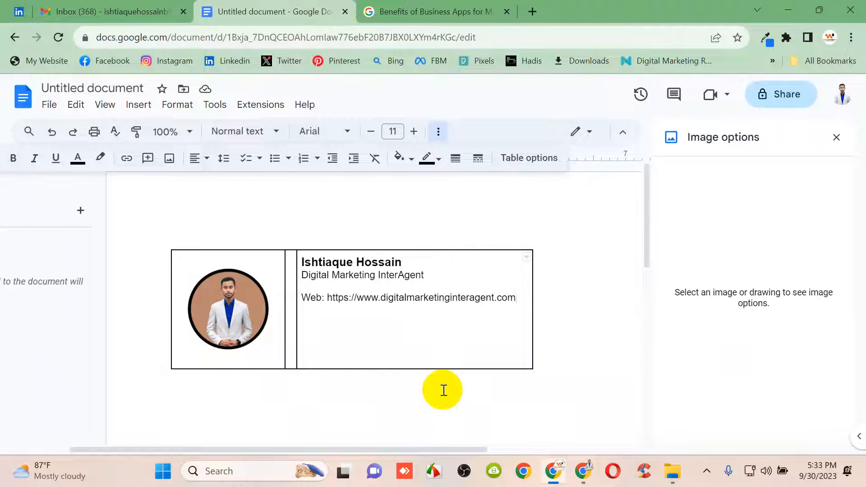
key(Return)
key(Caps_Lock)
text(M)
key(Caps_Lock)
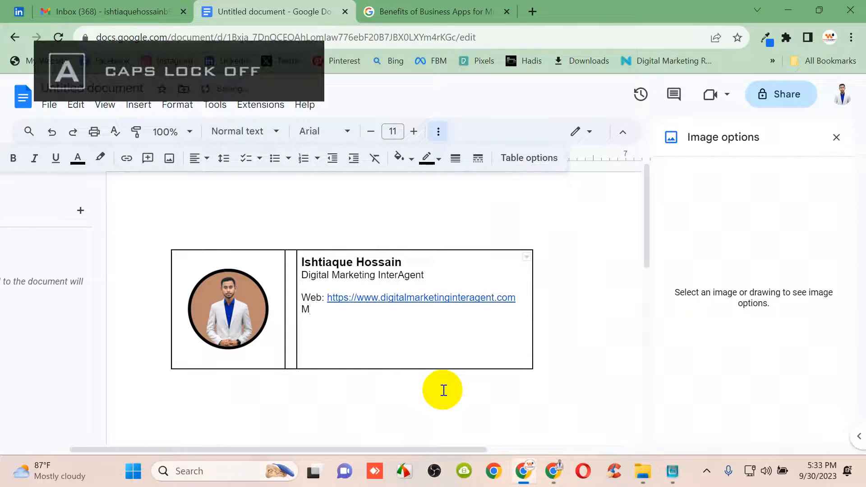
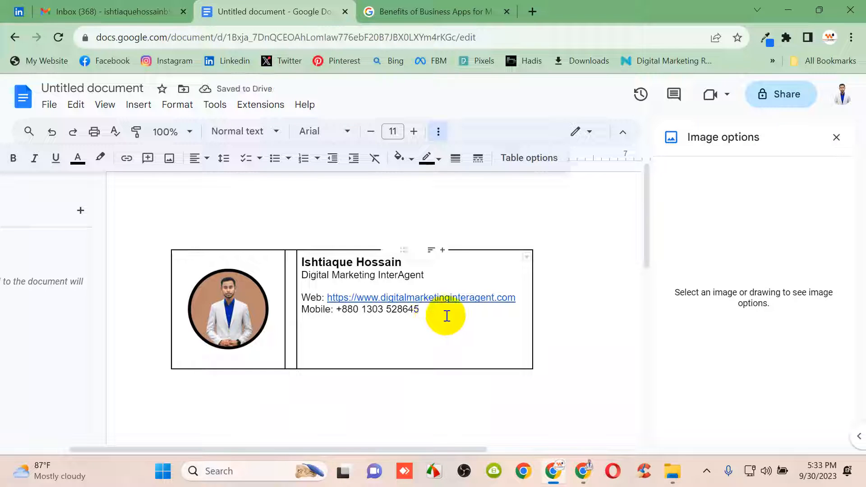
key(Return)
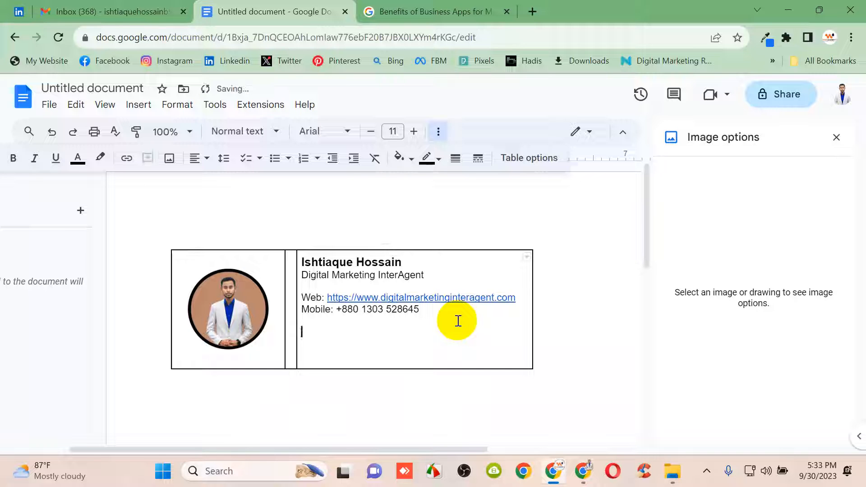
click(113, 11)
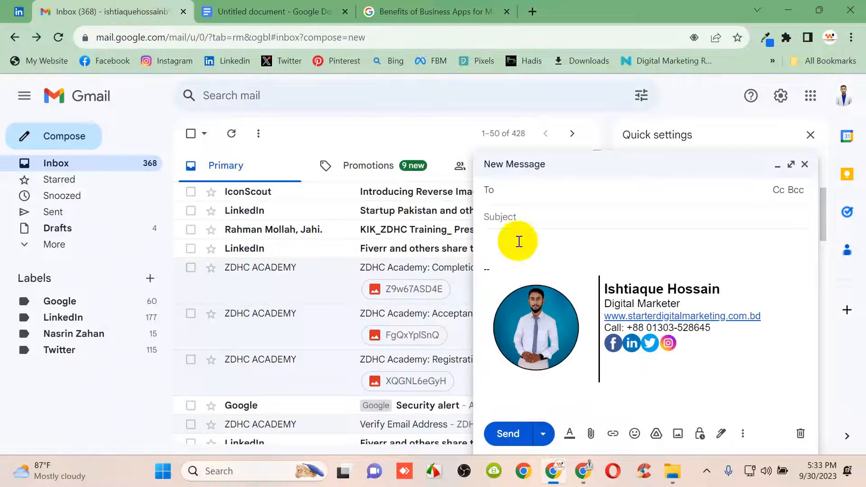
click(239, 9)
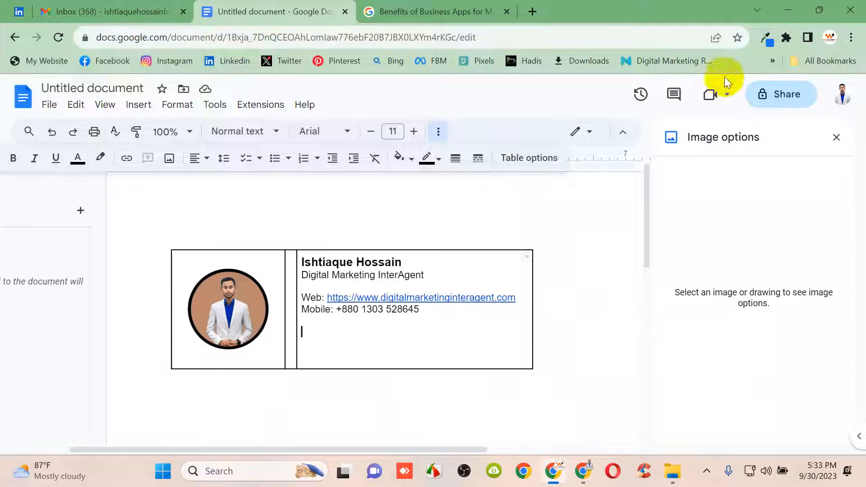
Go to flaticon.com in a new browser tab and continue the Google sign-in
click(537, 10)
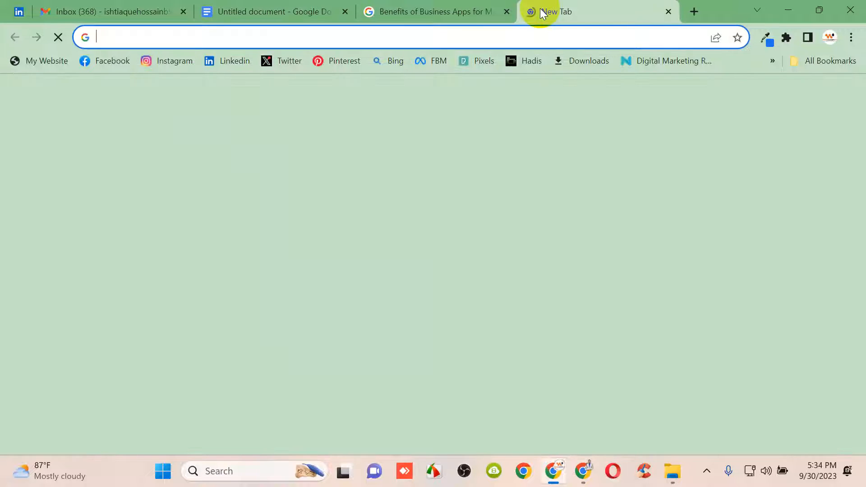
click(293, 38)
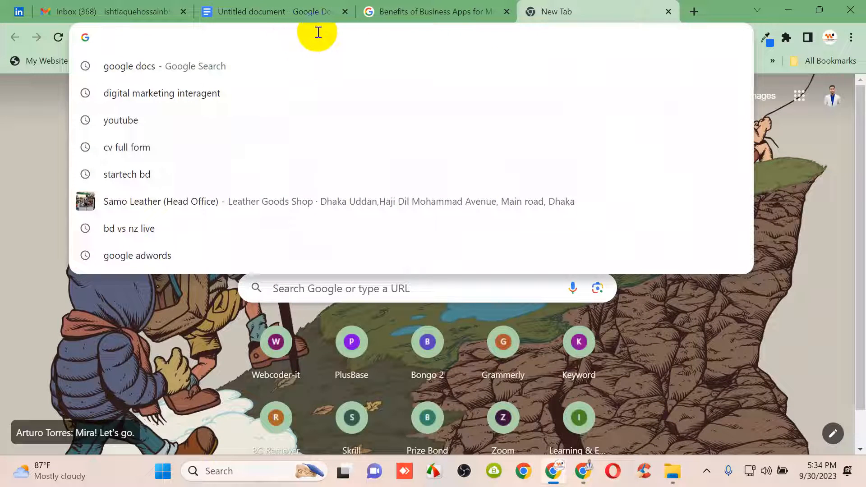
text(flaticon.com)
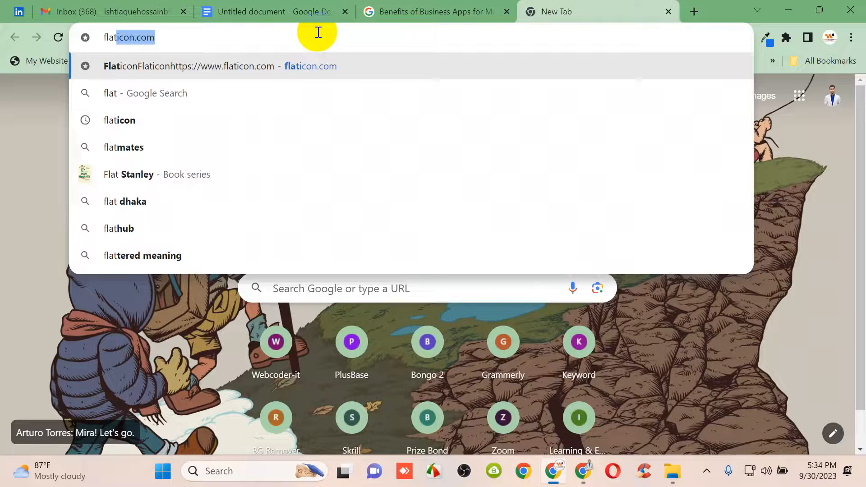
key(Return)
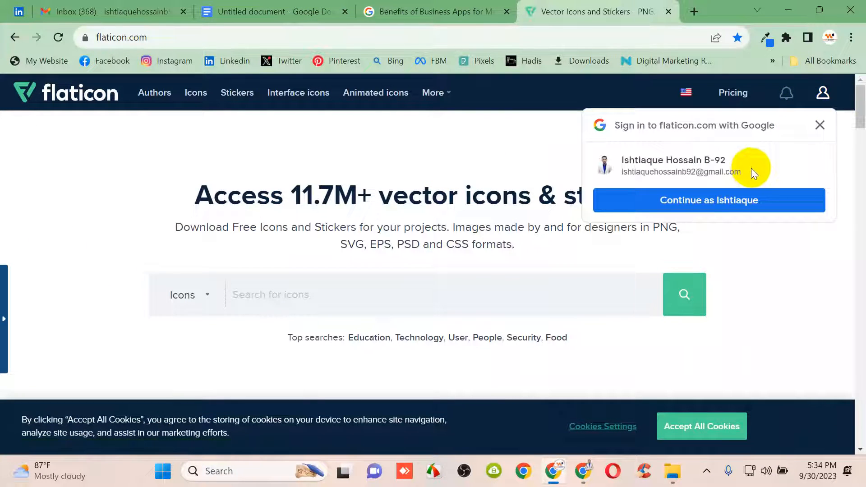
click(711, 199)
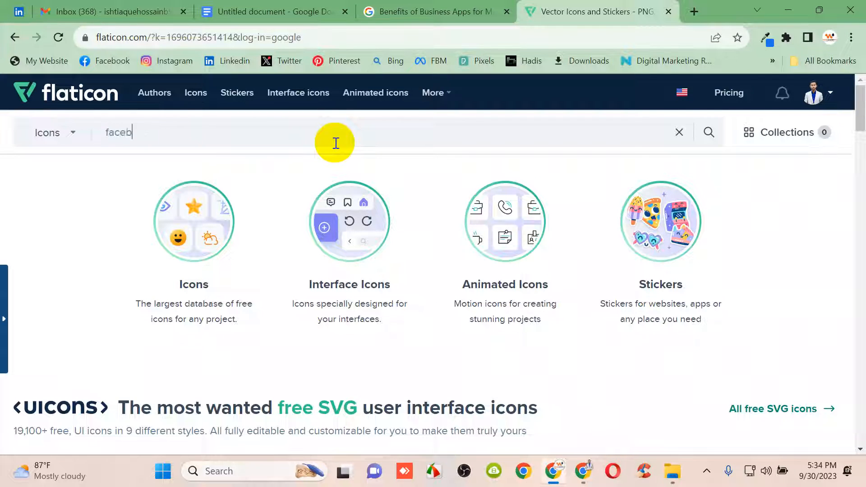
Search Flaticon for 'facebook' and browse the icon results
text(ok)
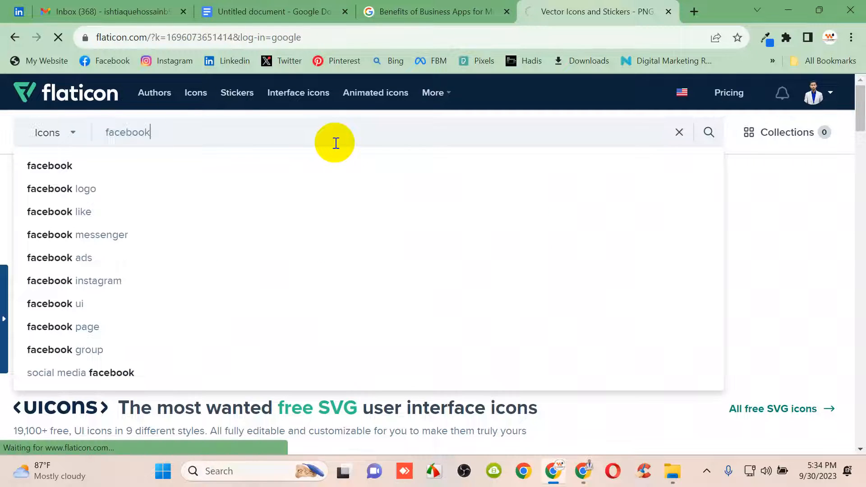
key(Return)
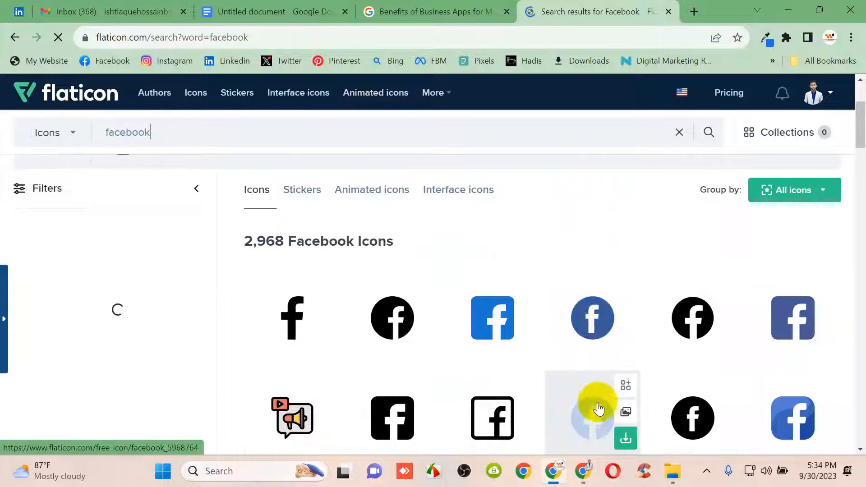
scroll(599, 400, down, 3)
scroll(586, 372, down, 3)
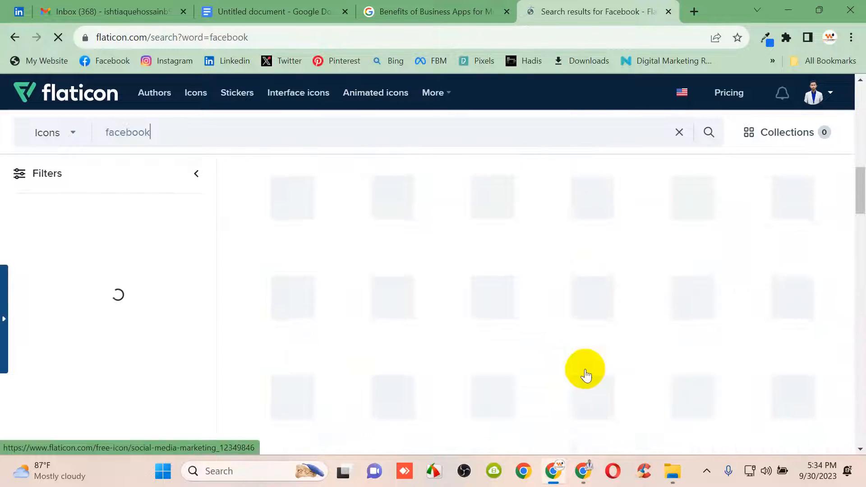
scroll(406, 273, down, 3)
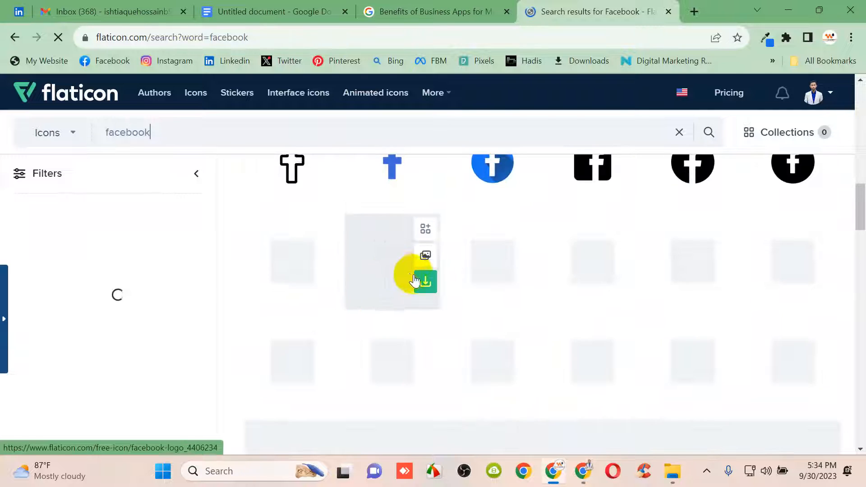
scroll(483, 291, down, 3)
scroll(486, 290, up, 3)
mouse_move(678, 312)
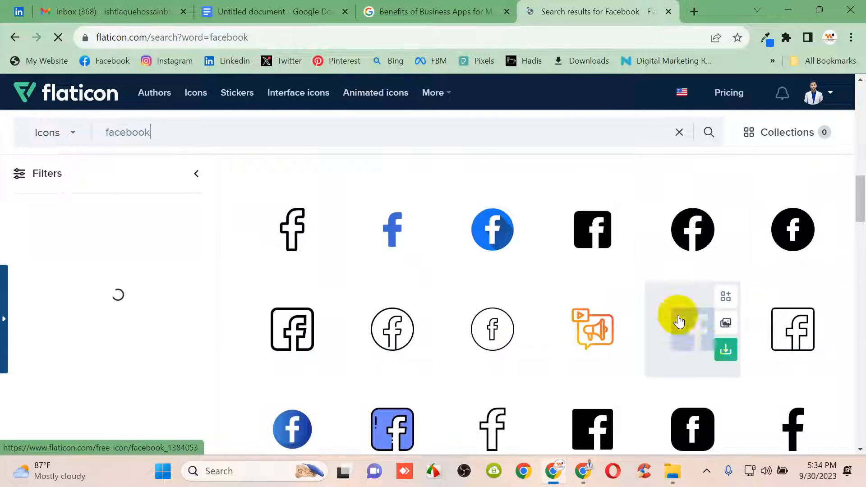
Download the chosen Facebook icon as a free PNG with attribution
click(735, 349)
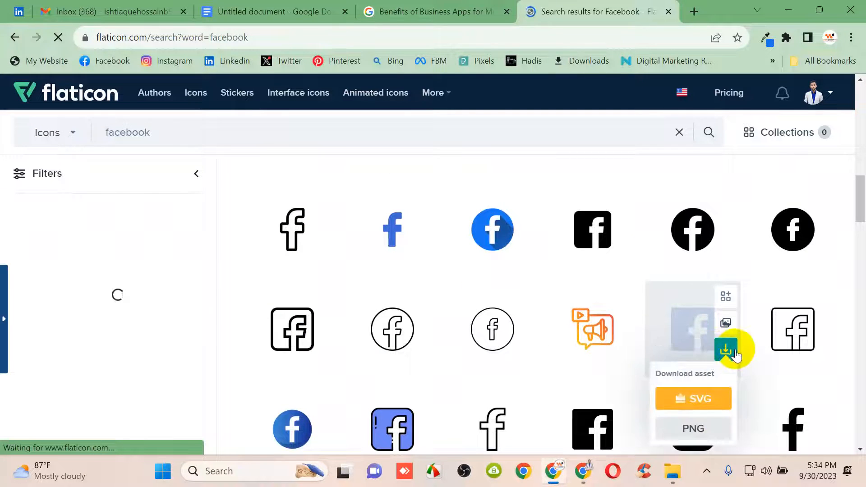
click(693, 429)
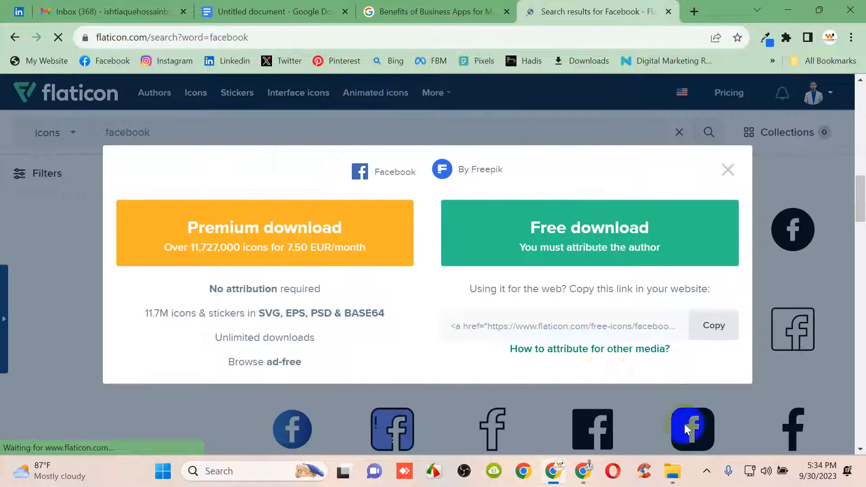
click(613, 265)
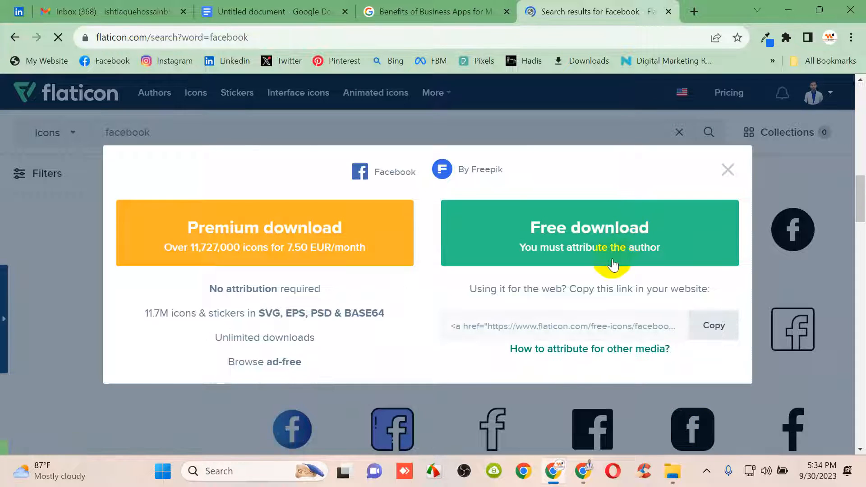
click(642, 255)
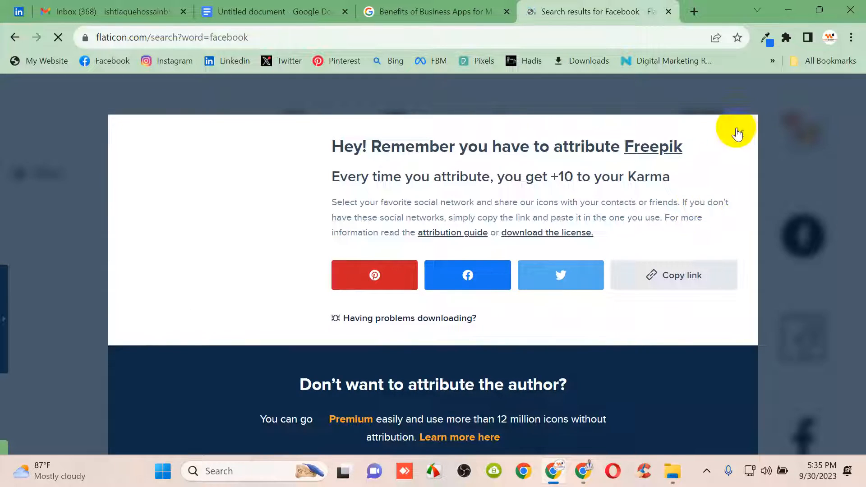
click(736, 133)
scroll(651, 332, up, 3)
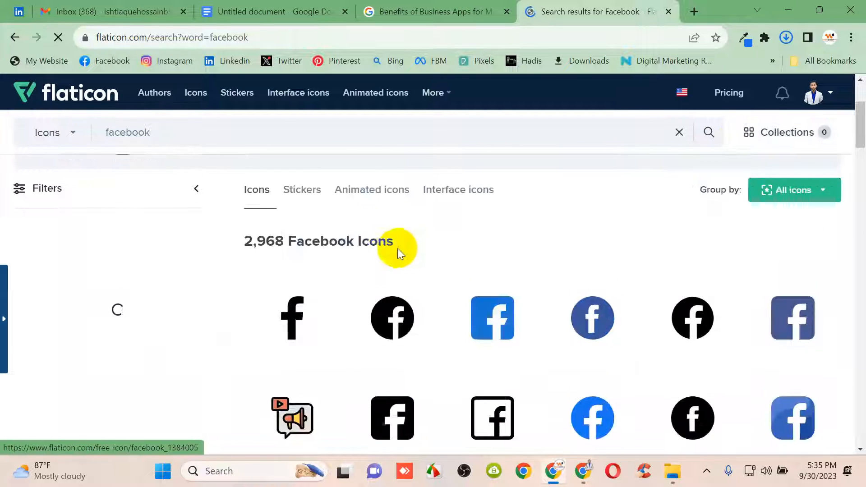
scroll(325, 215, up, 3)
drag(236, 139, 87, 140)
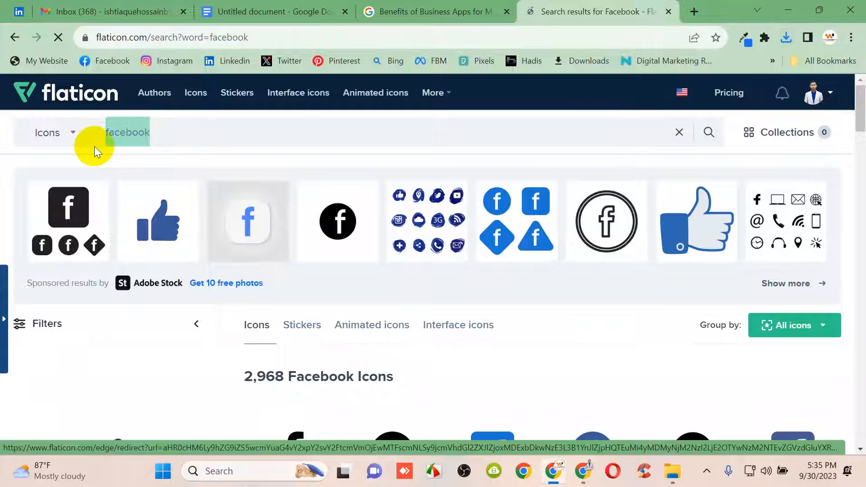
Search Flaticon for 'instagram' and close the blank popup window
key(BackSpace)
text(instagram)
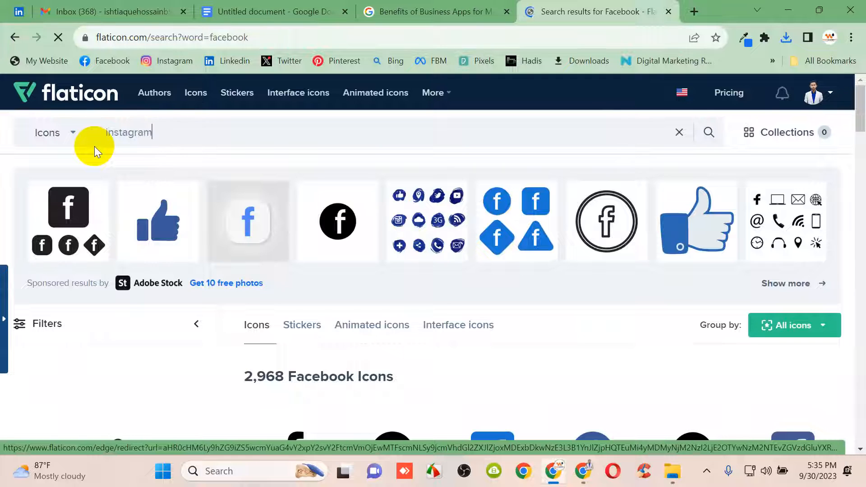
key(Return)
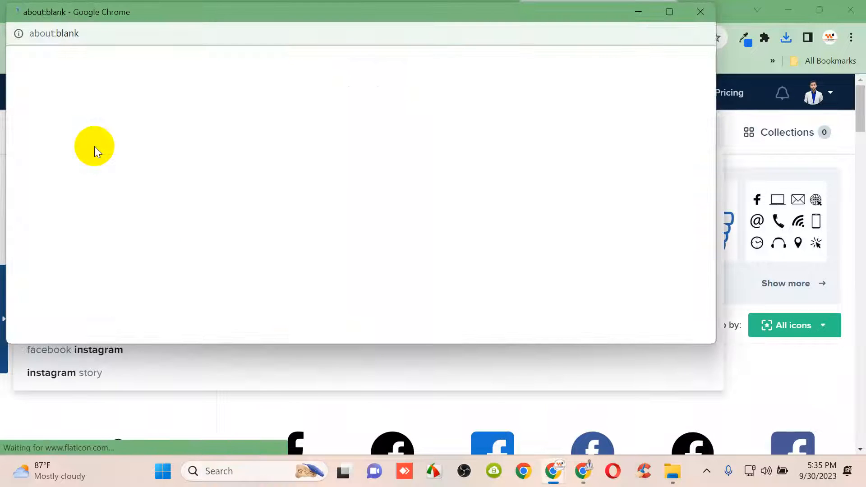
click(700, 12)
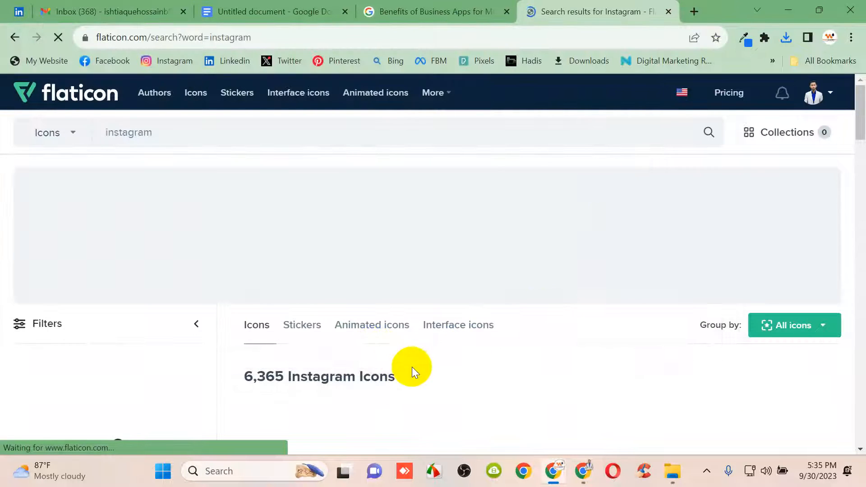
scroll(442, 347, down, 1)
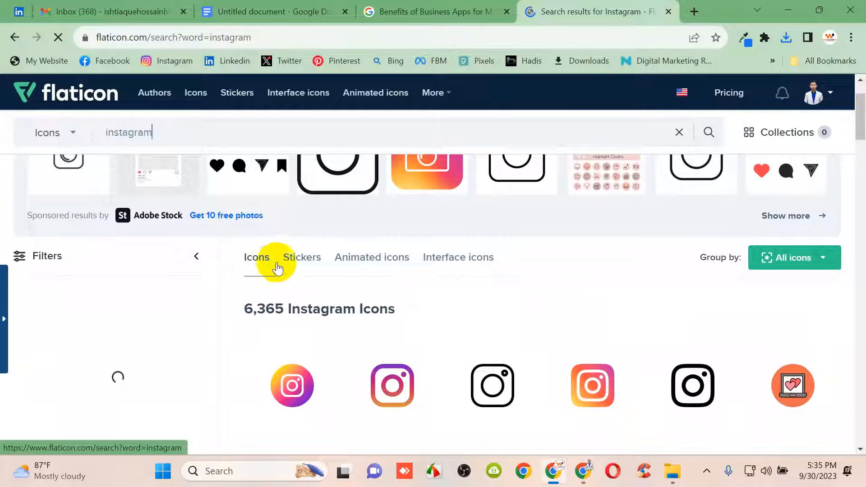
click(354, 261)
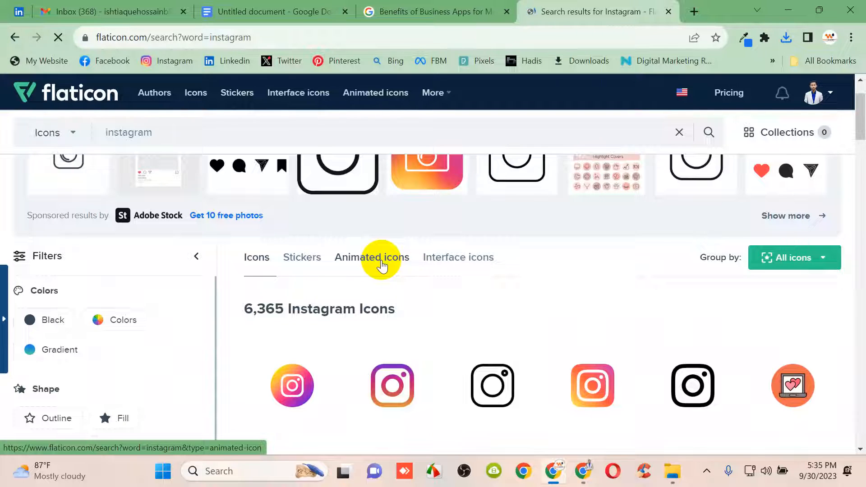
Download the round black Instagram icon as a free PNG
mouse_move(515, 348)
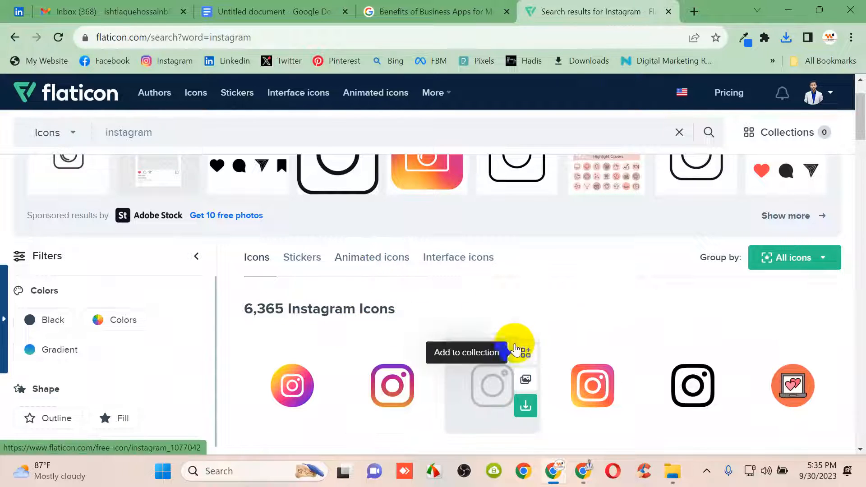
scroll(575, 331, down, 3)
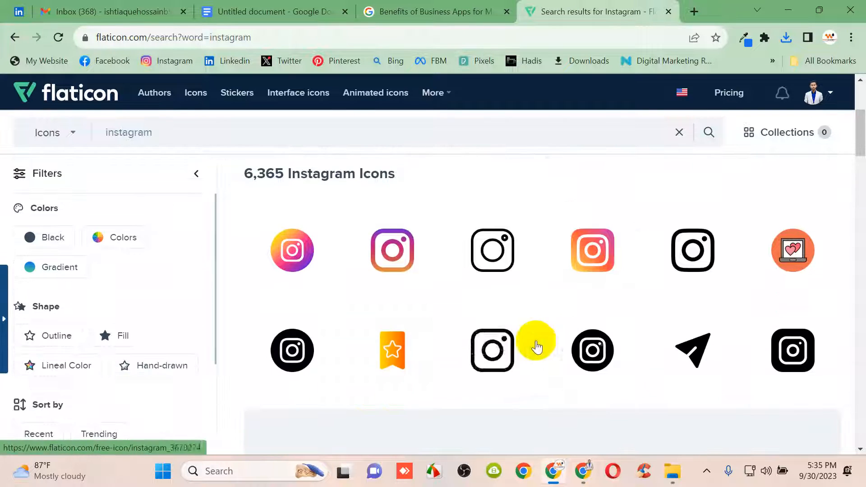
mouse_move(465, 285)
scroll(465, 286, down, 7)
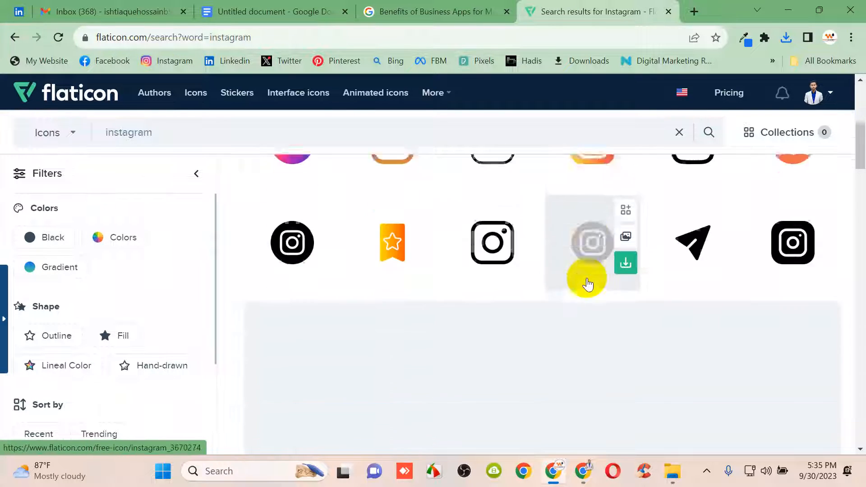
click(516, 293)
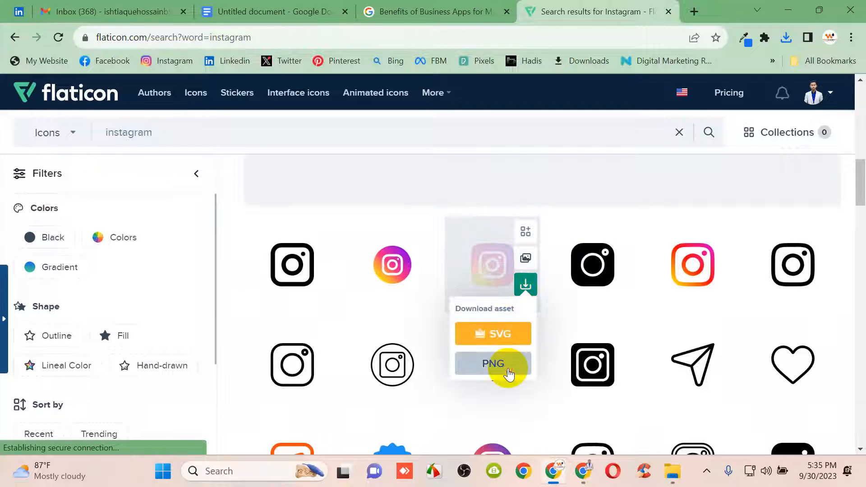
click(508, 366)
click(589, 234)
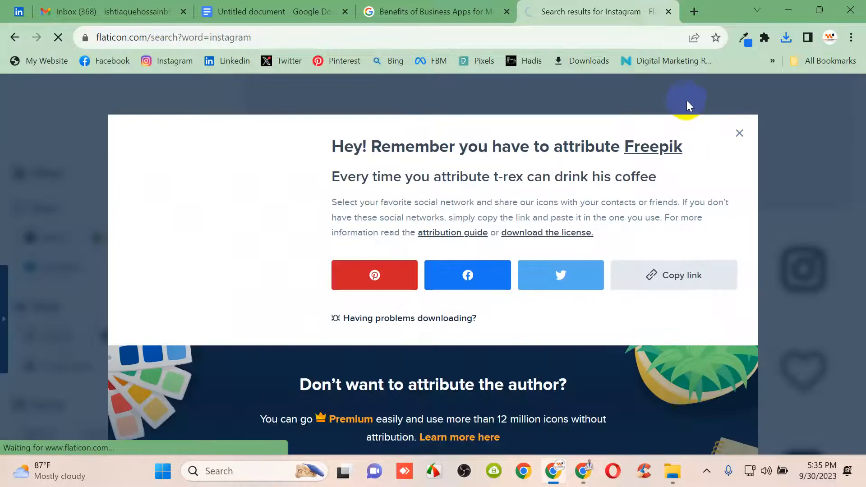
click(739, 133)
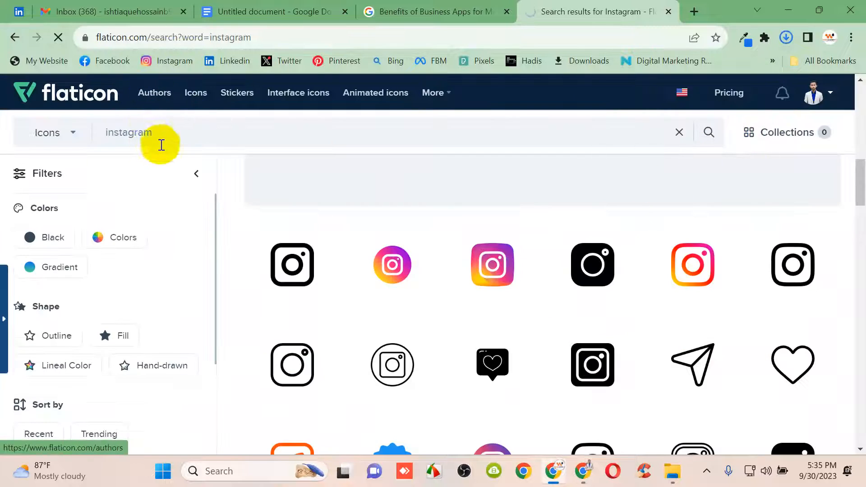
double_click(109, 134)
Search Flaticon for 'x' icons and scroll through the results
key(BackSpace)
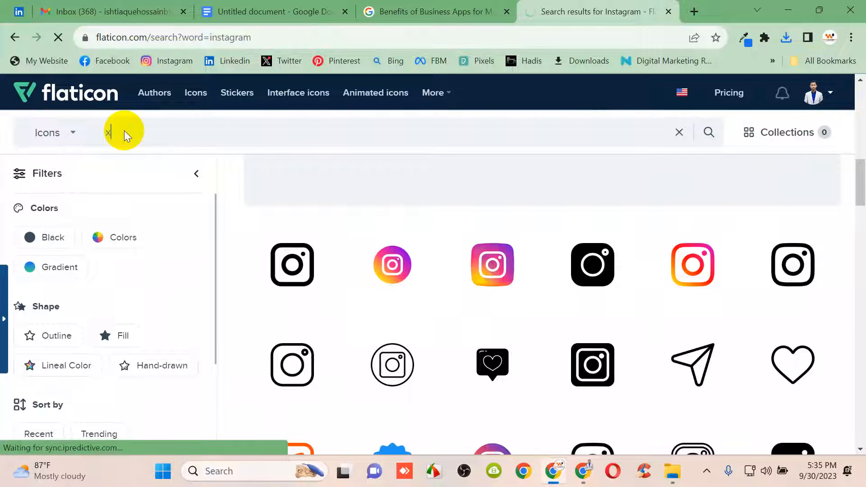
key(Return)
scroll(396, 254, down, 2)
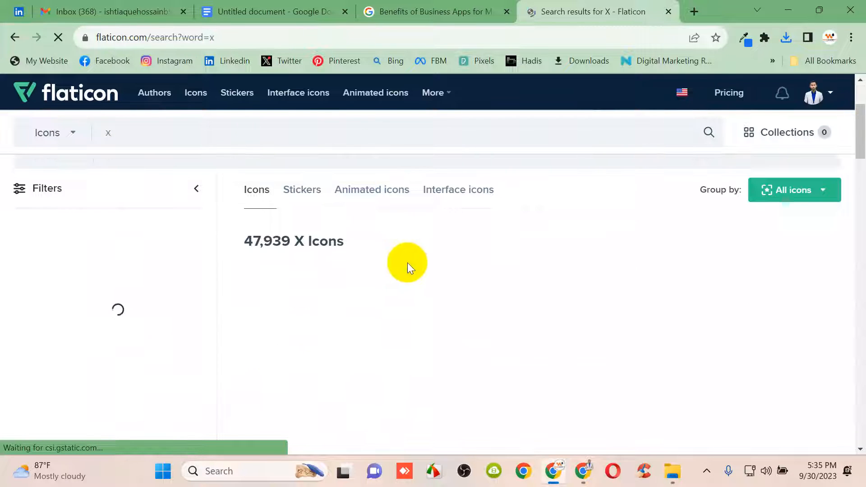
scroll(453, 294, down, 8)
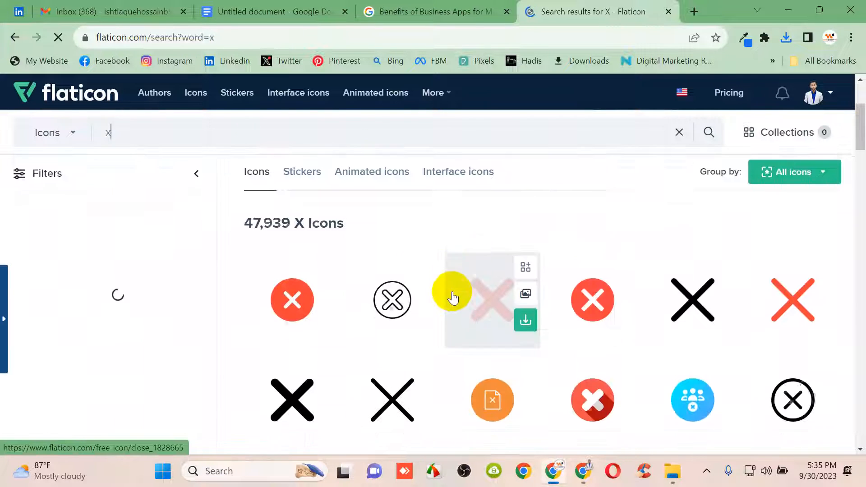
scroll(475, 315, up, 1)
scroll(475, 314, down, 4)
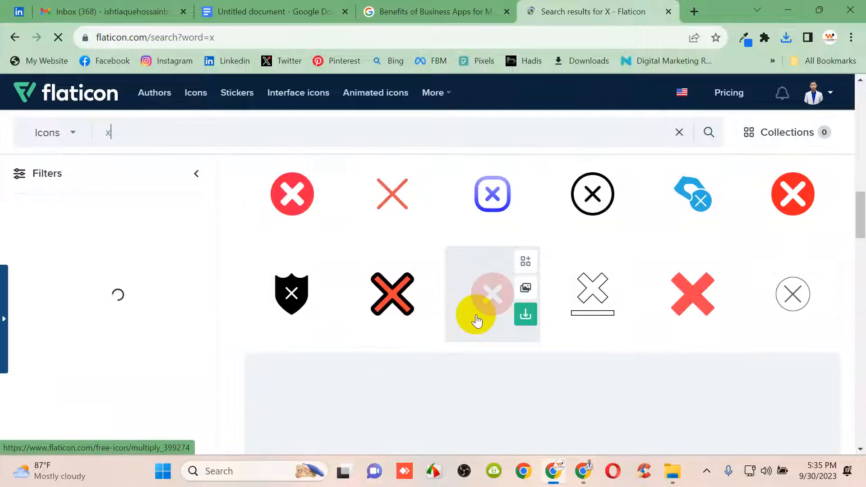
scroll(475, 315, up, 6)
drag(139, 129, 60, 123)
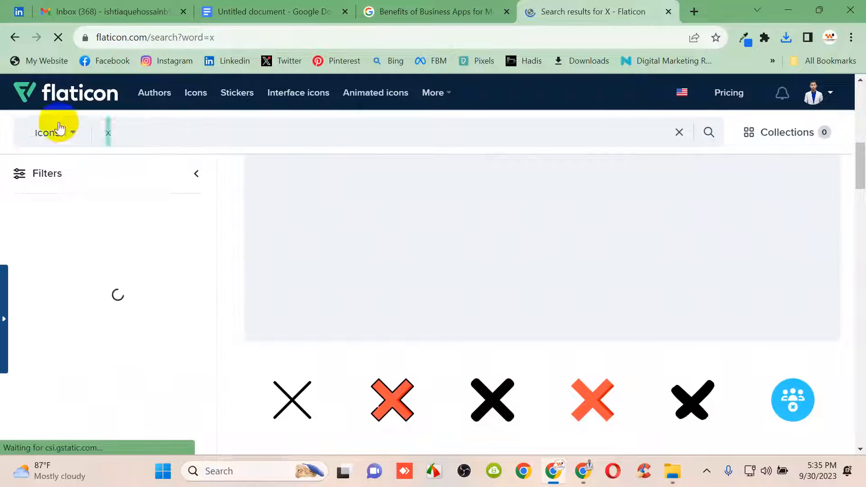
Search for 'twitter' icons instead and close the collections side panel
text(twitter)
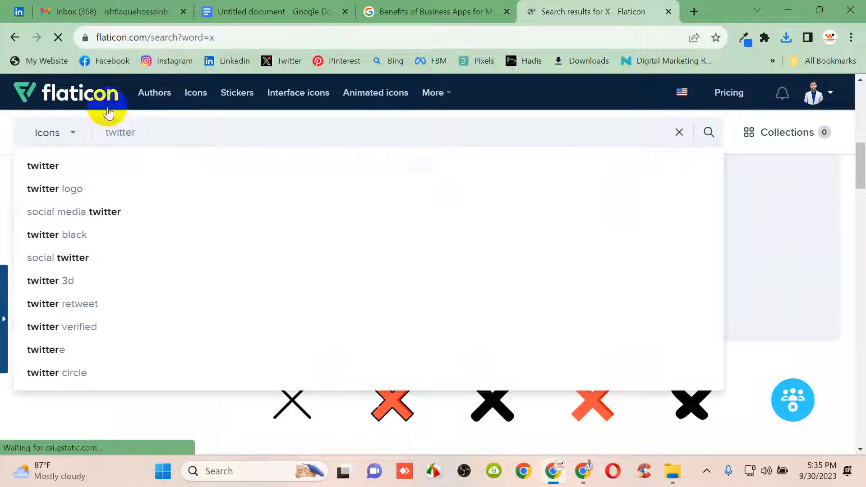
key(Return)
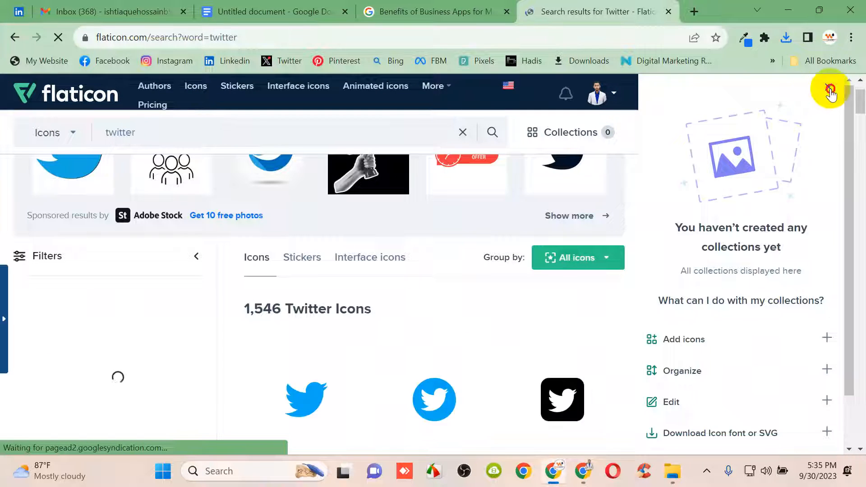
click(830, 94)
click(656, 96)
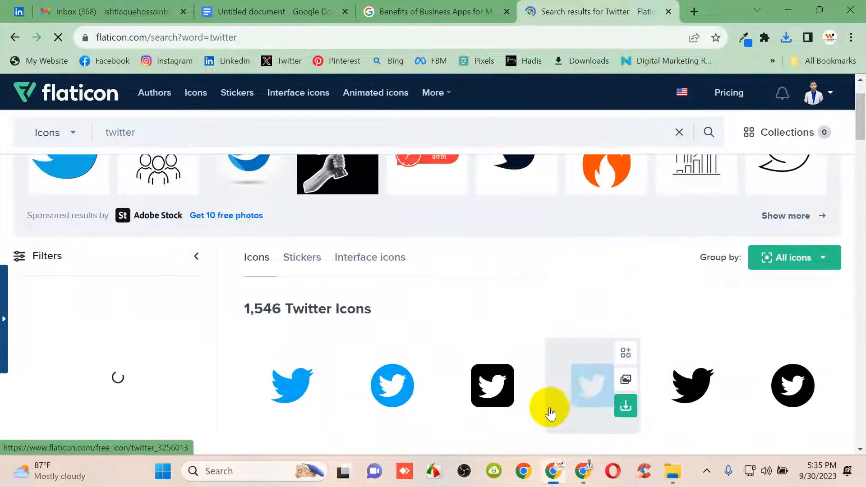
Download the X logo icon from the twitter results as a free PNG
scroll(523, 343, up, 3)
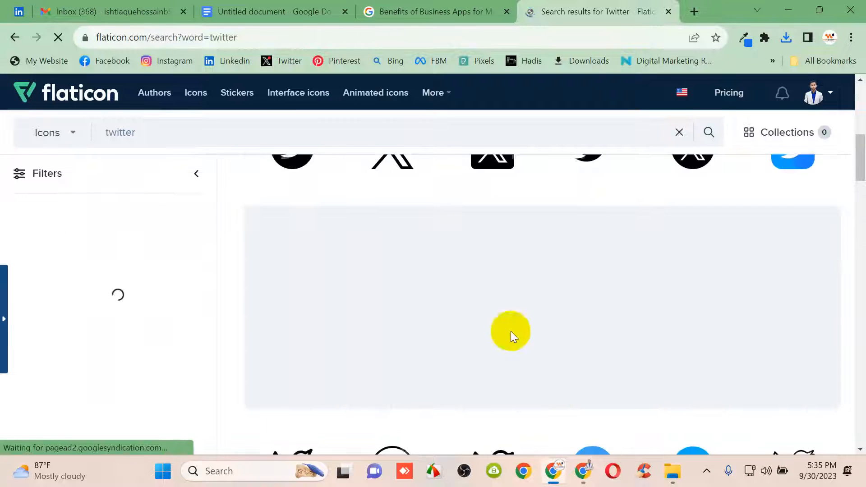
mouse_move(369, 194)
scroll(374, 208, up, 2)
scroll(426, 299, down, 1)
scroll(428, 301, down, 7)
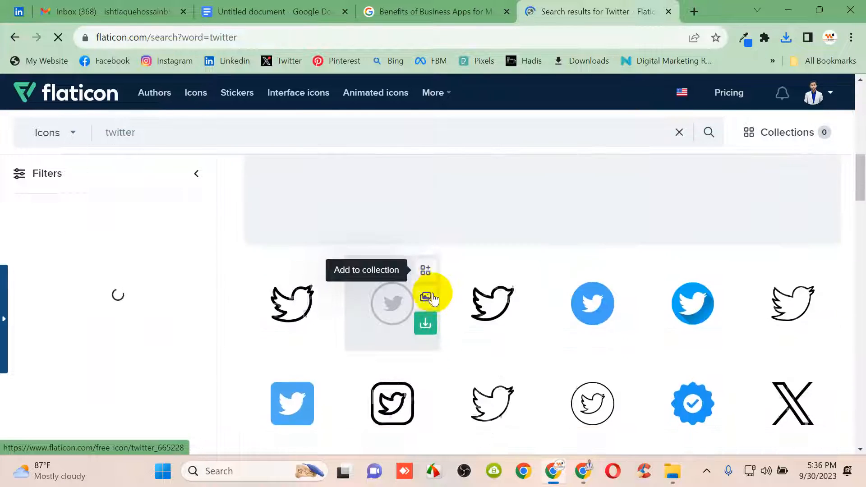
scroll(434, 299, up, 5)
scroll(446, 302, down, 5)
scroll(566, 346, down, 5)
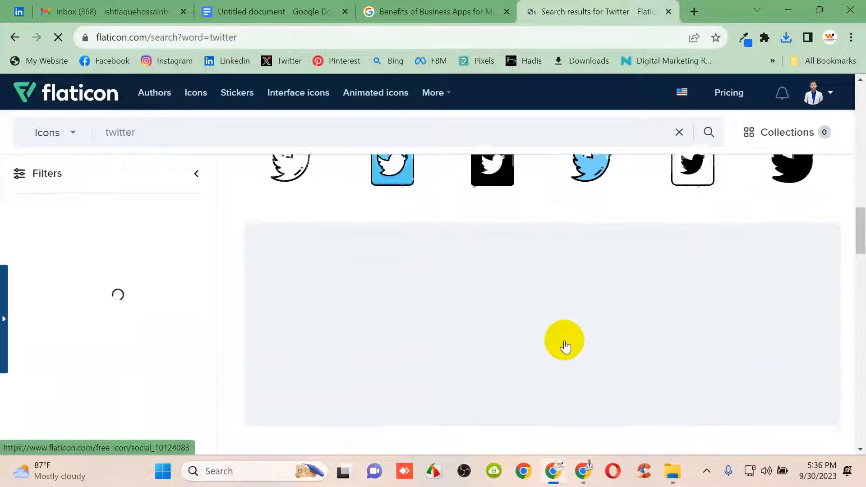
scroll(509, 345, down, 10)
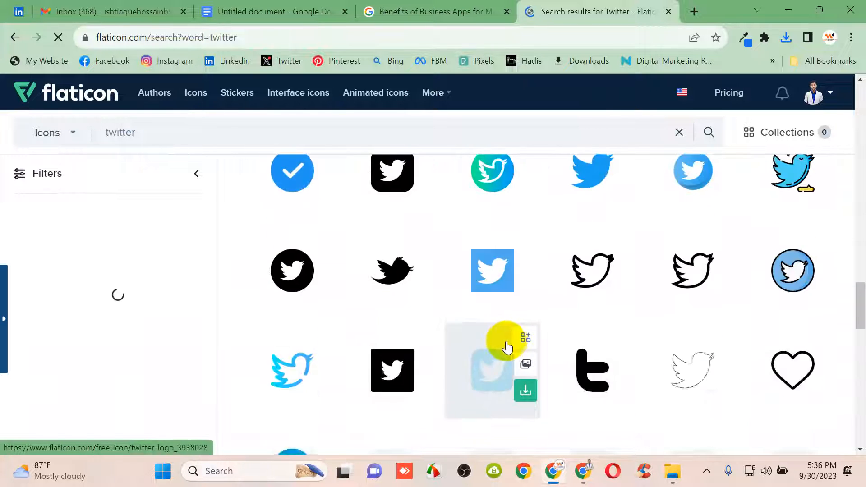
scroll(558, 326, up, 5)
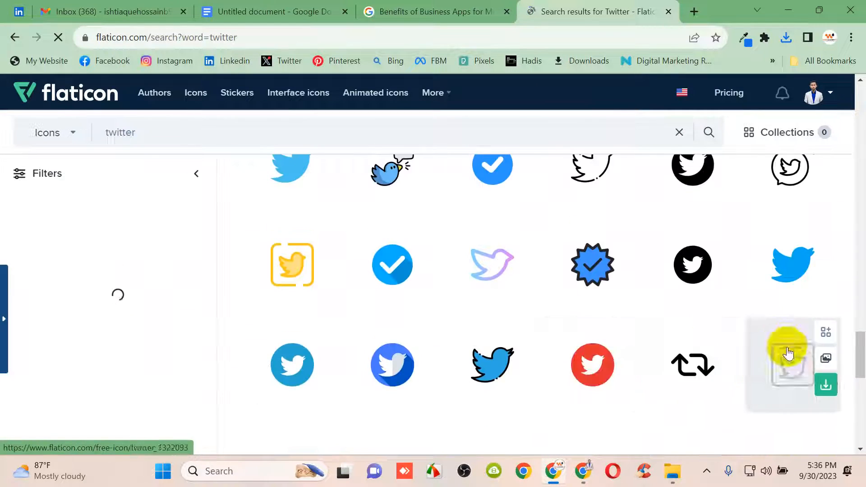
drag(859, 357, 861, 141)
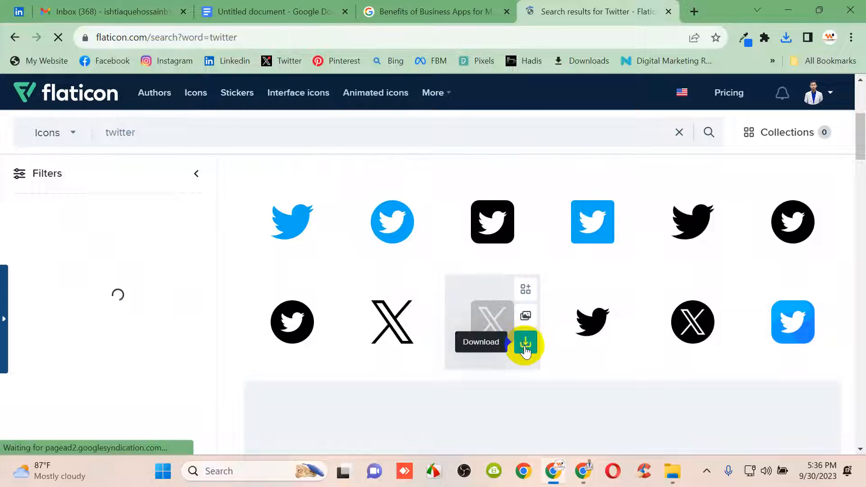
click(524, 345)
click(511, 423)
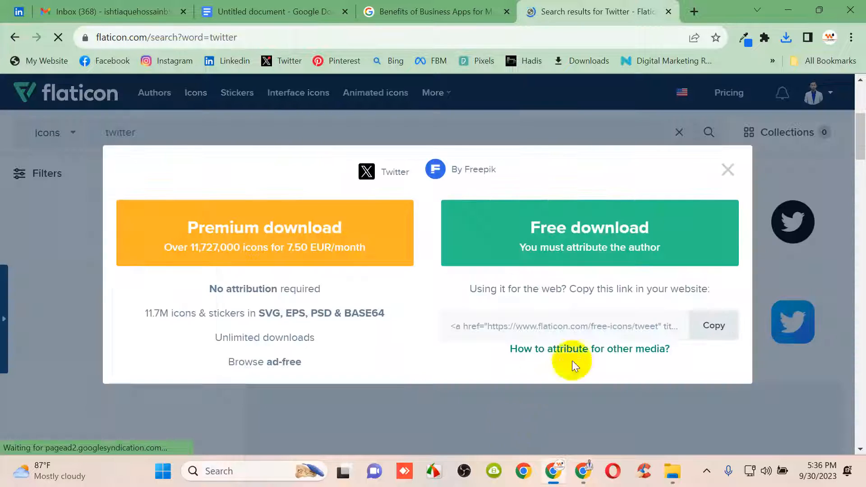
click(667, 241)
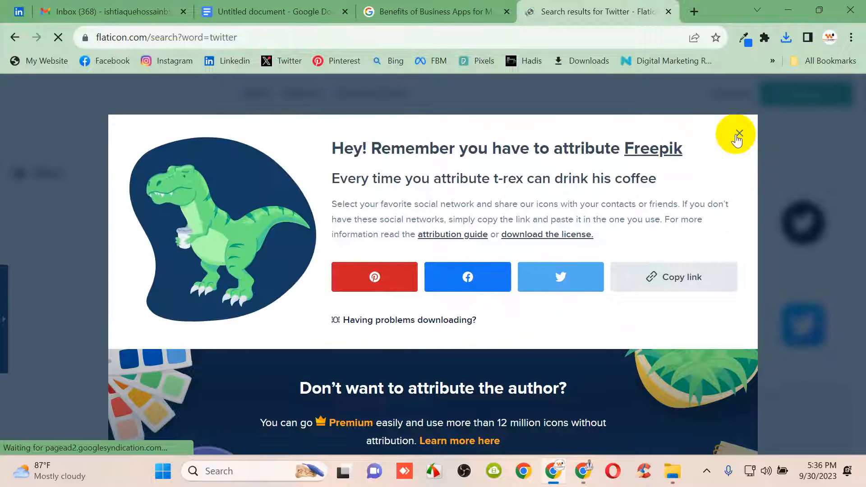
click(739, 135)
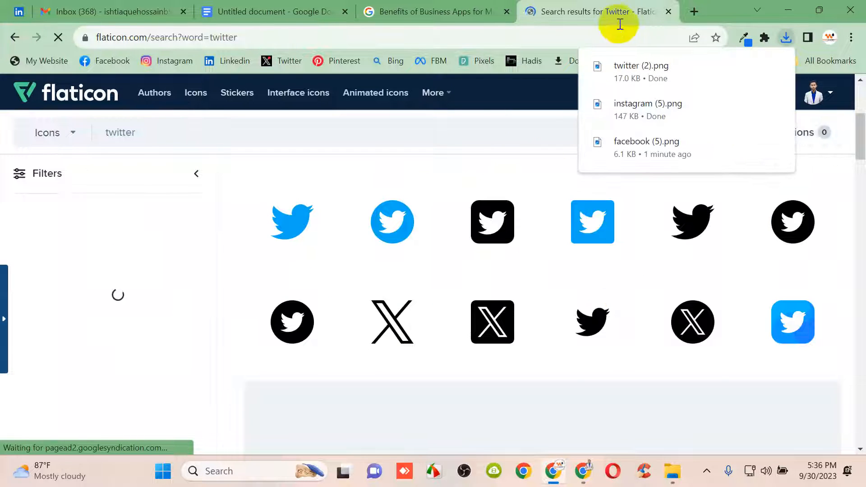
Search 'linkedin' and download the first LinkedIn icon as a free PNG
drag(149, 132, 97, 131)
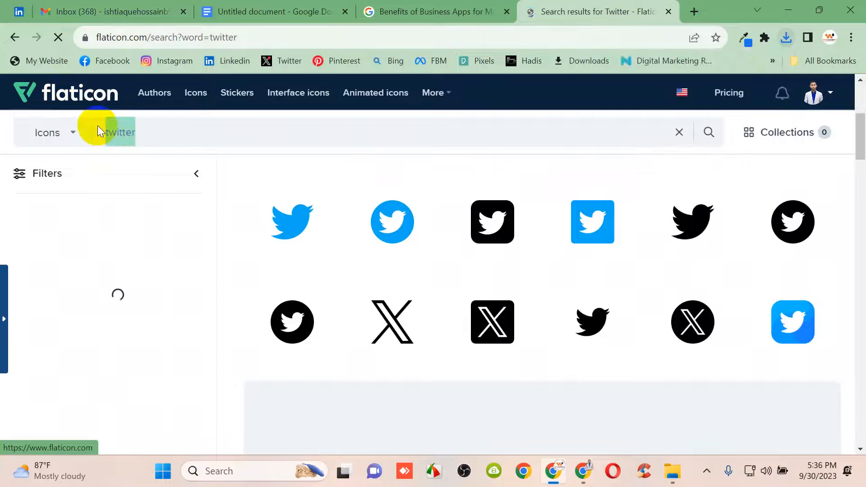
key(BackSpace)
text(link)
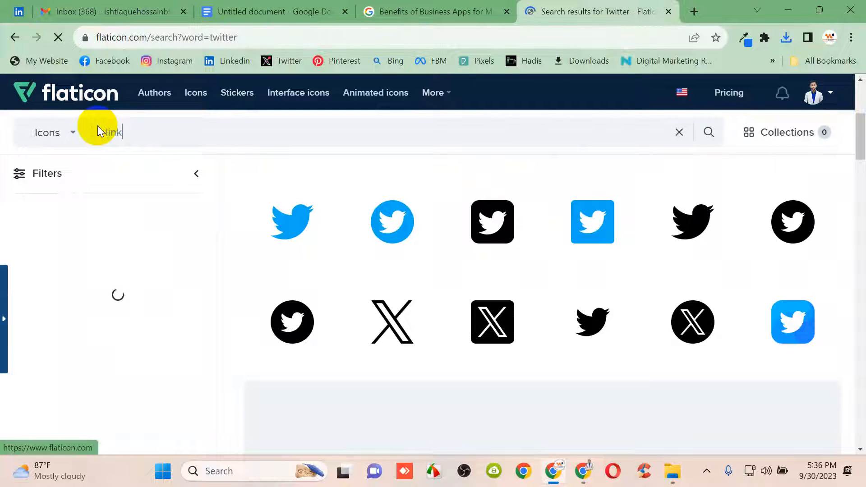
text(edin)
key(Return)
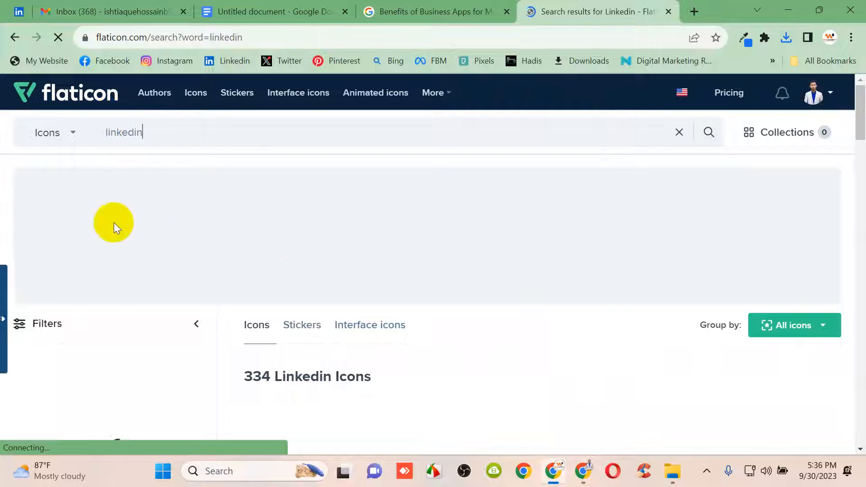
scroll(348, 301, down, 3)
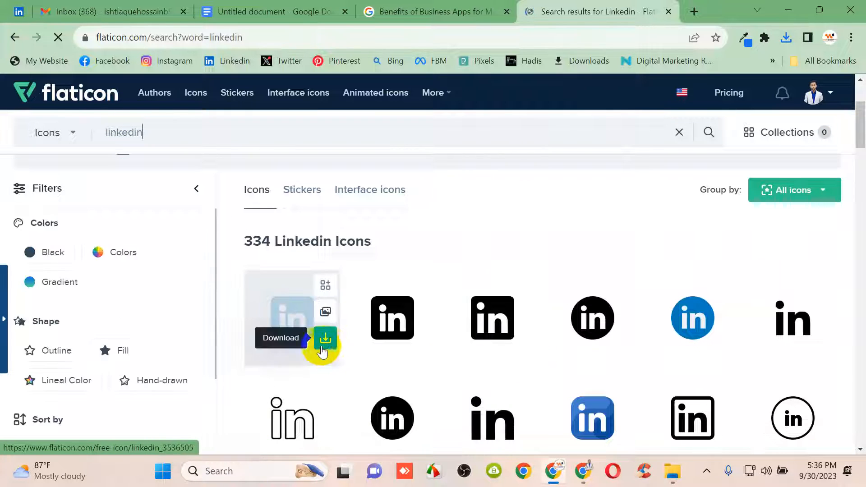
click(326, 339)
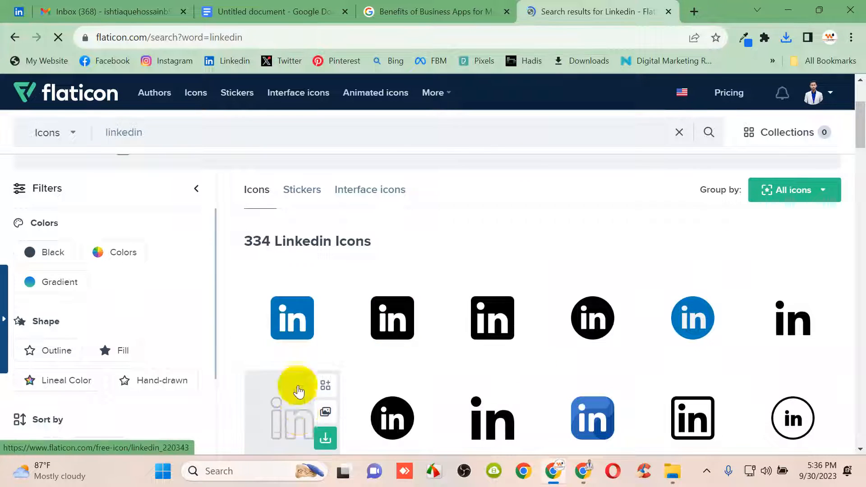
click(297, 415)
click(565, 252)
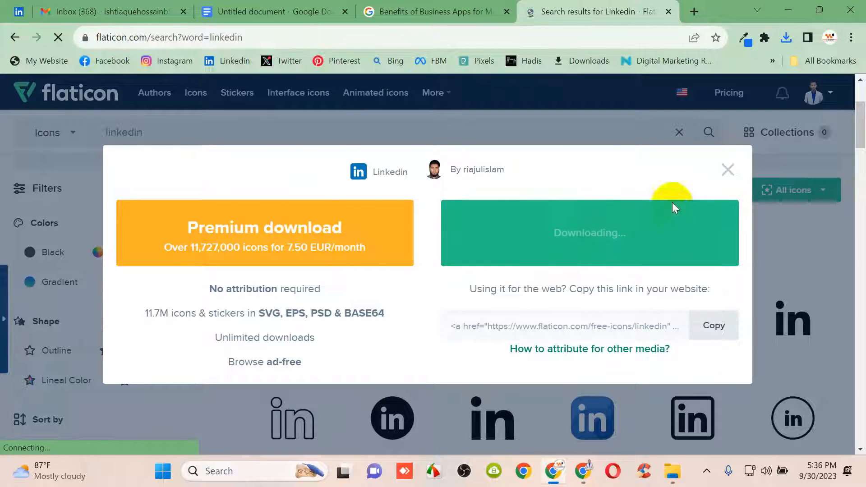
click(740, 133)
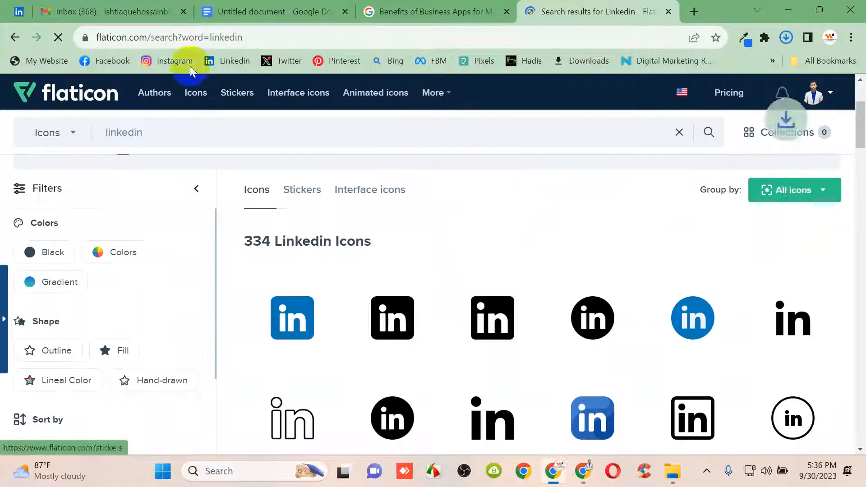
Search 'pinterest', download a Pinterest icon as a free PNG, and minimize the browser
drag(182, 132, 78, 132)
key(BackSpace)
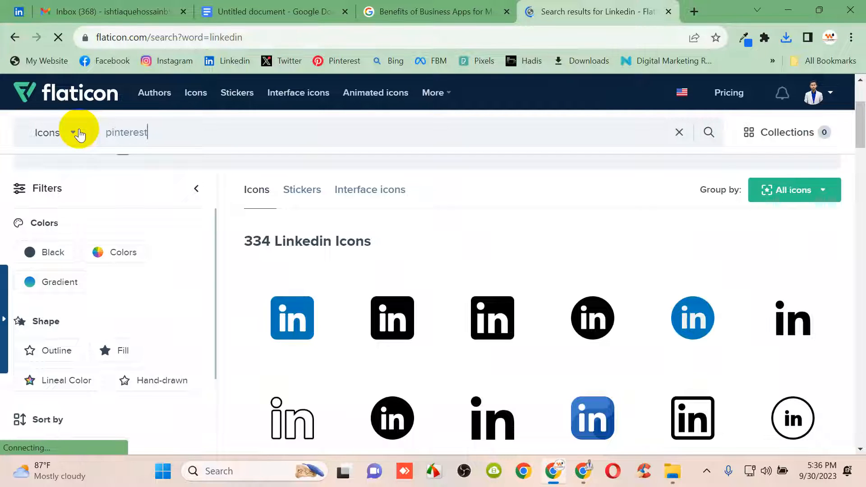
text(pinterest)
key(Return)
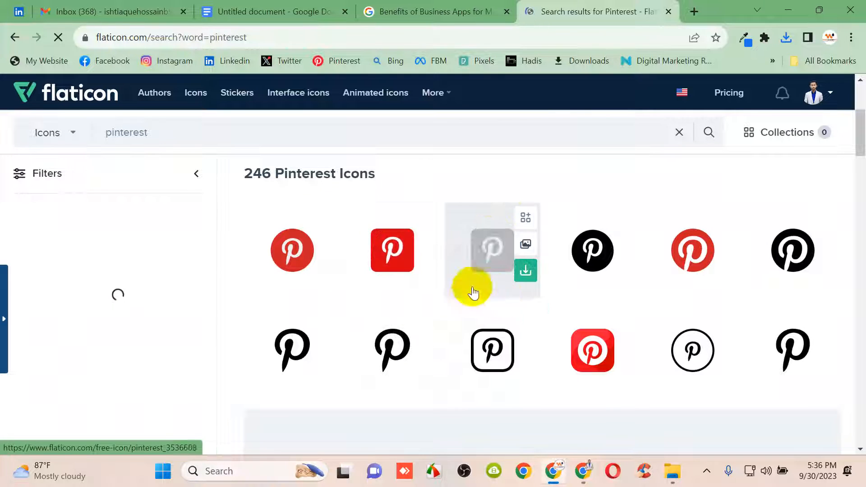
mouse_move(421, 270)
click(398, 345)
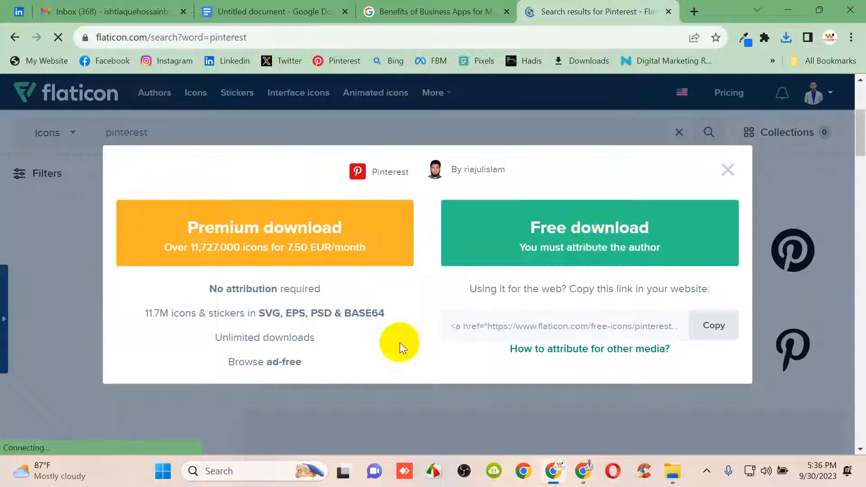
click(593, 231)
click(740, 138)
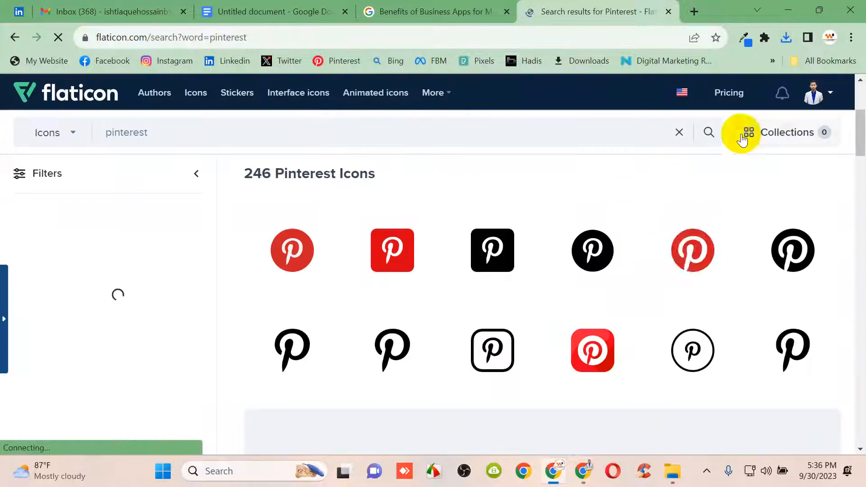
click(790, 10)
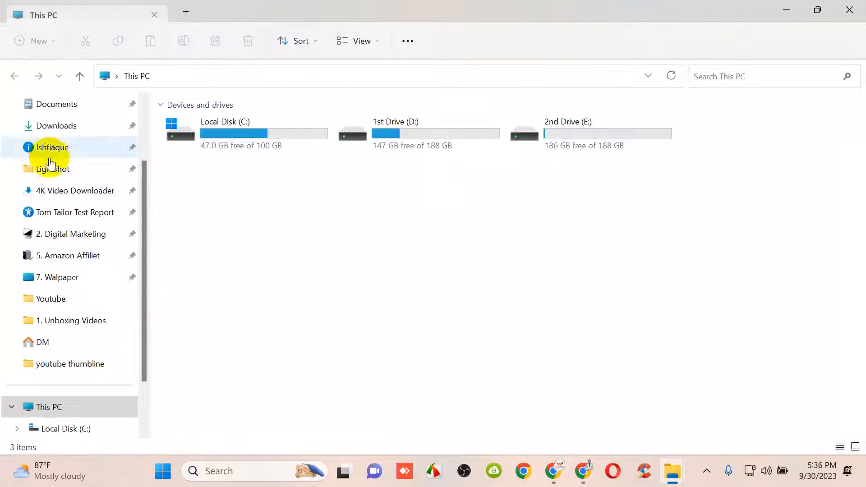
Copy the facebook, instagram, linkedin, pinterest and twitter PNGs from Downloads onto the desktop
click(50, 126)
click(207, 153)
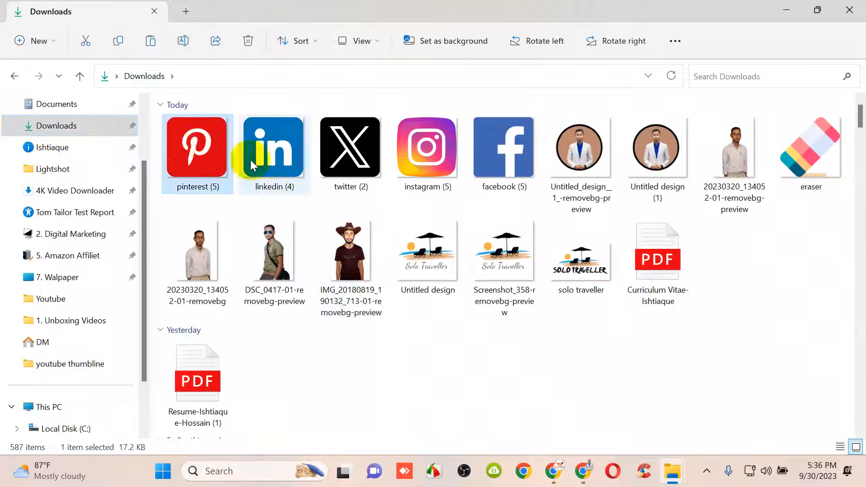
ctrl+click(266, 153)
ctrl+click(347, 153)
ctrl+click(424, 154)
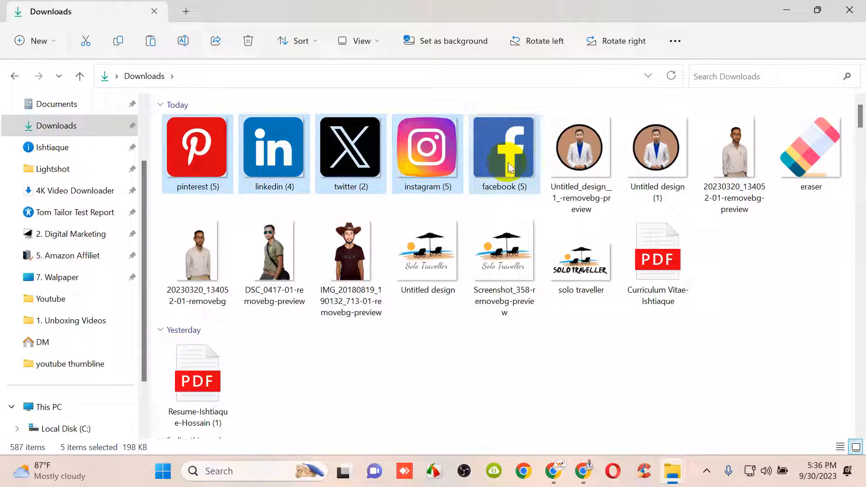
click(853, 4)
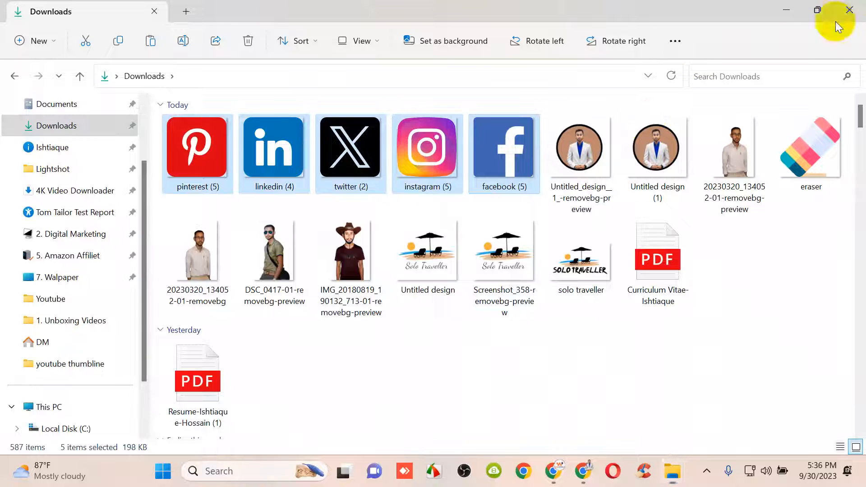
key(ctrl+v)
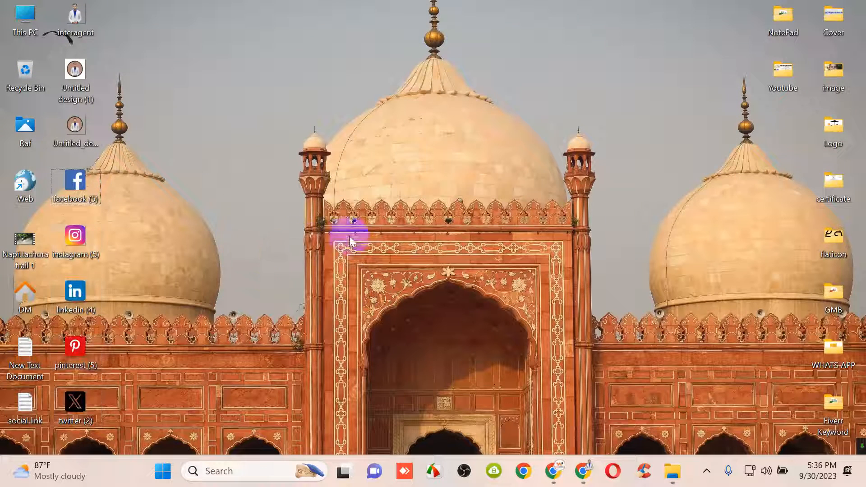
click(383, 281)
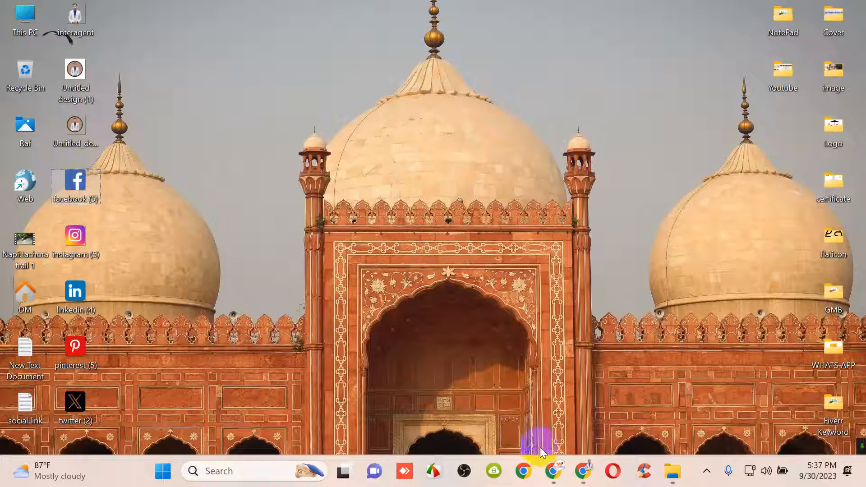
click(557, 475)
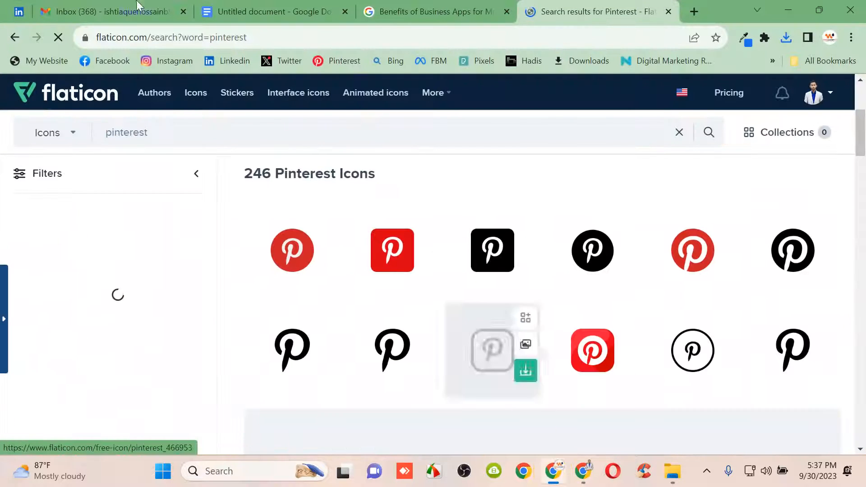
Paste the Facebook logo into the table cell and shrink it to a small icon
click(240, 4)
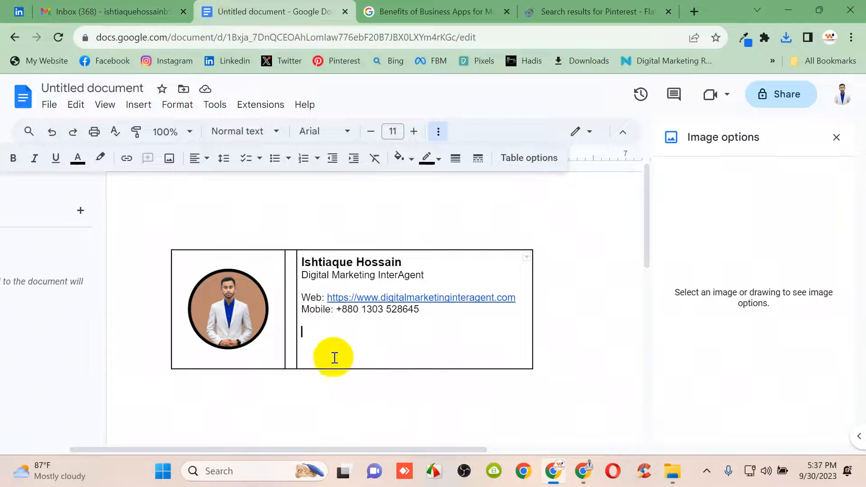
key(ctrl+v)
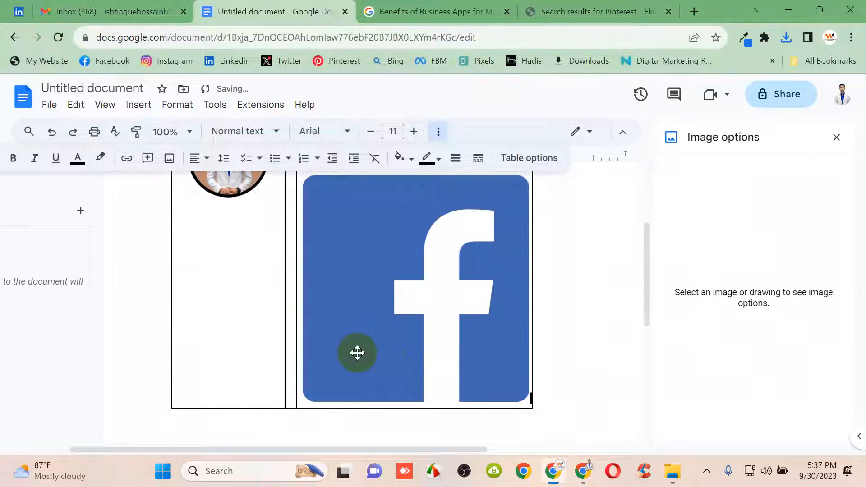
click(441, 370)
drag(529, 399, 331, 205)
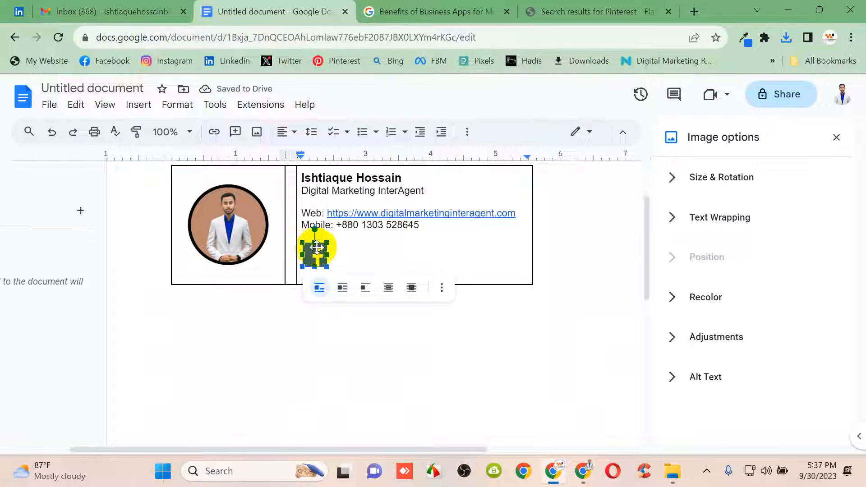
click(346, 256)
Shorten the signature table row beneath the Facebook icon
click(316, 256)
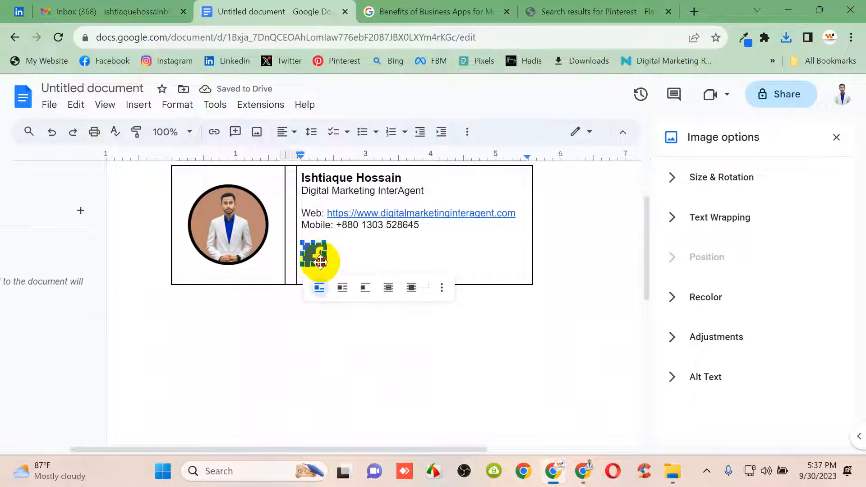
click(413, 278)
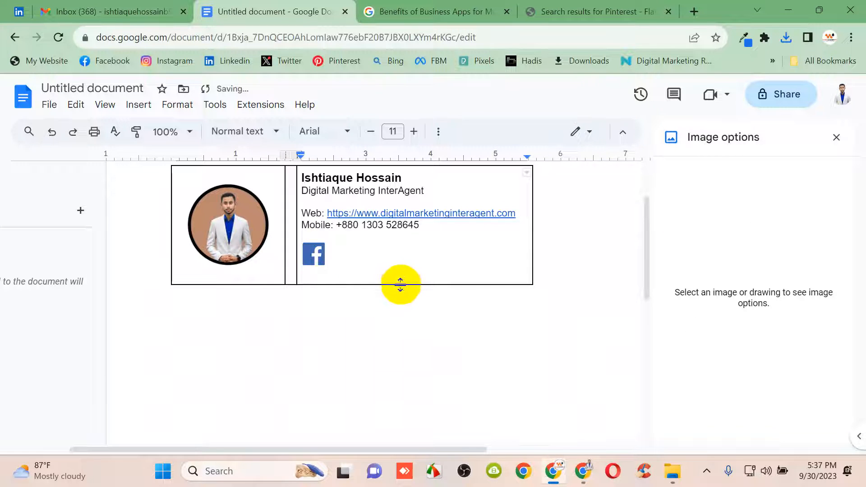
drag(400, 284, 399, 272)
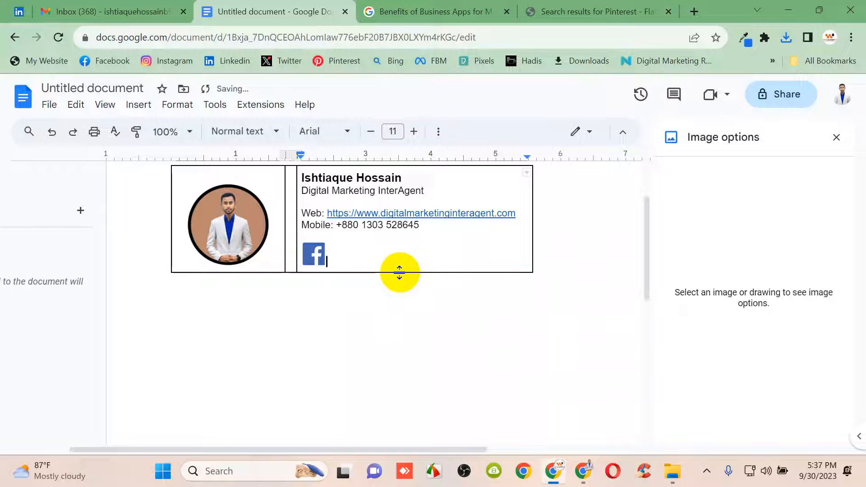
click(315, 254)
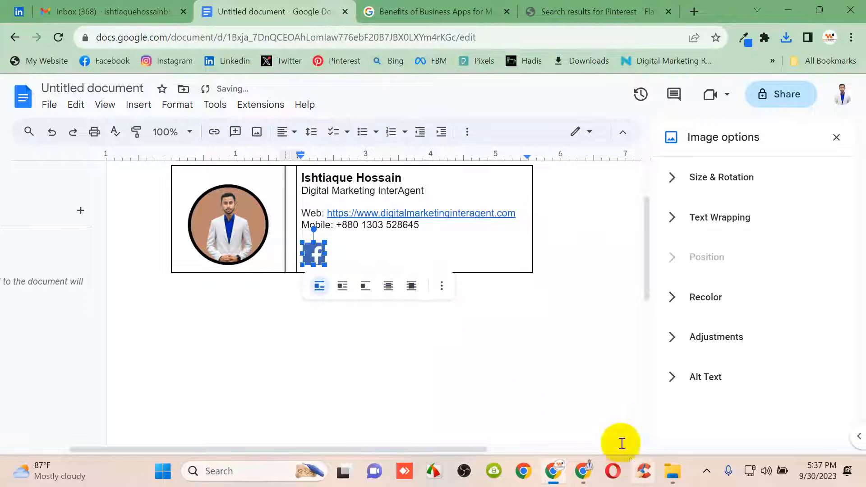
click(786, 11)
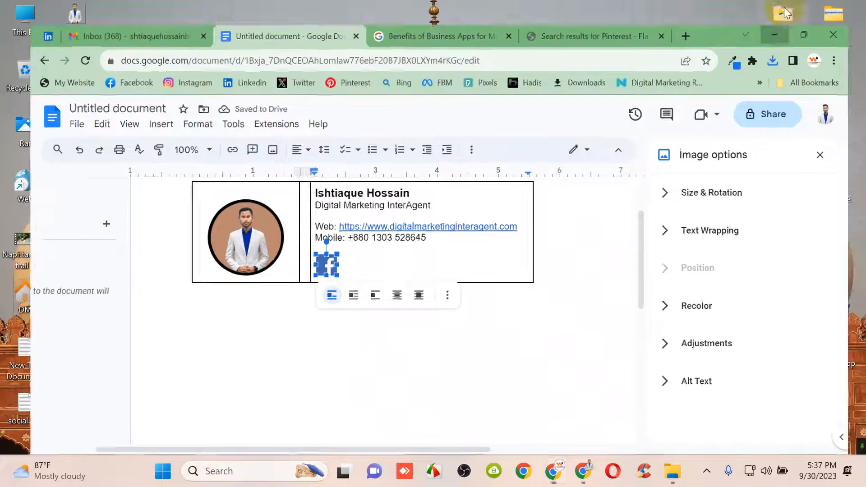
click(182, 326)
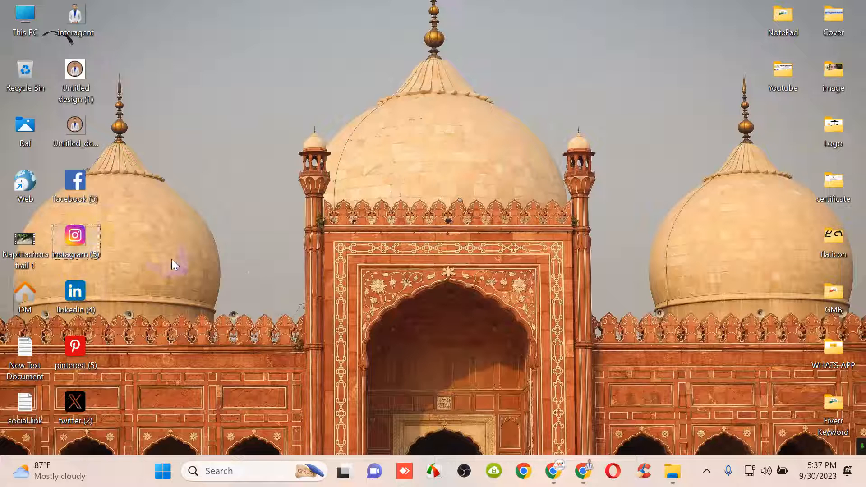
Paste the Instagram icon after the Facebook icon and shrink it to a small size
click(555, 472)
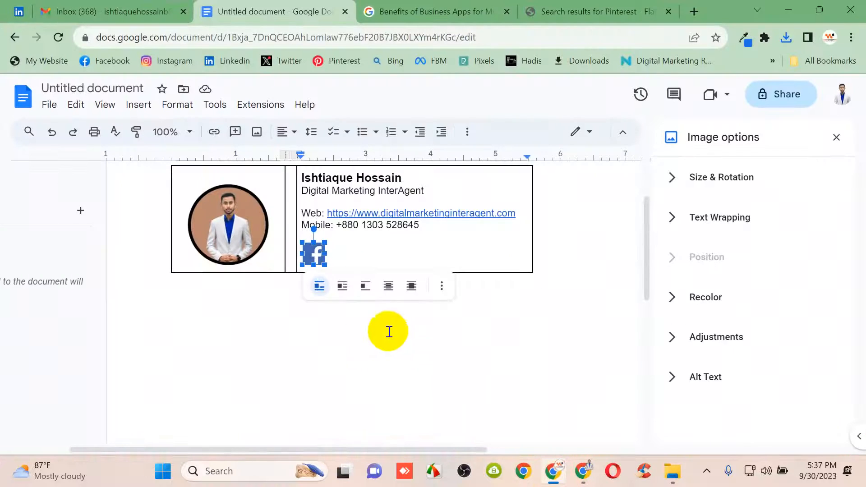
key(ctrl+v)
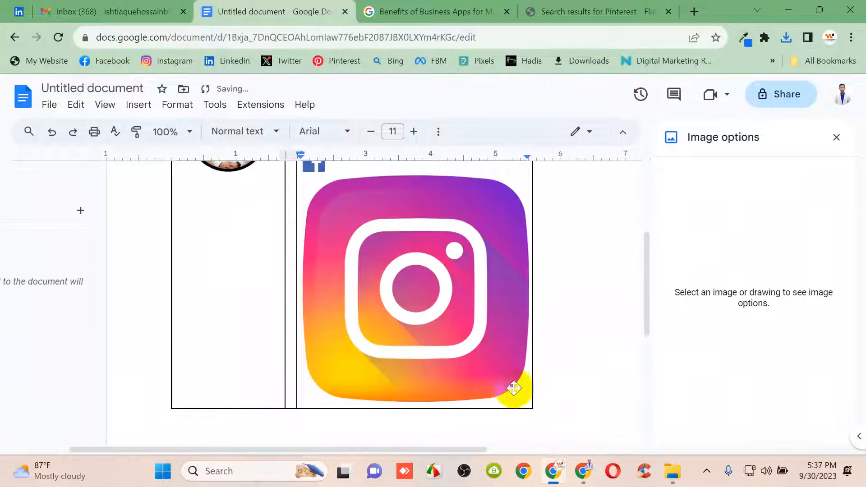
click(528, 400)
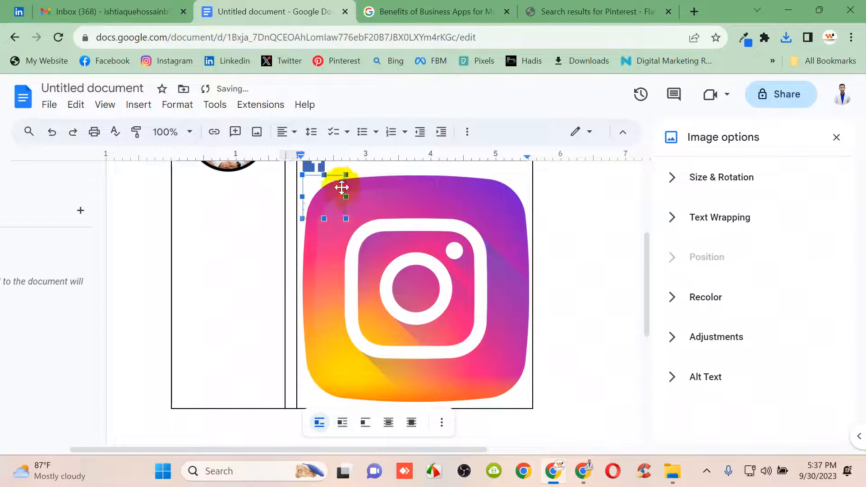
click(318, 181)
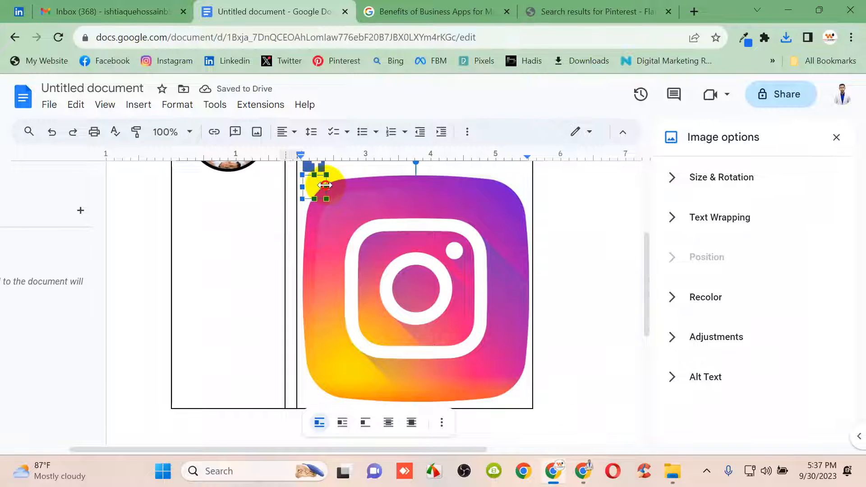
drag(324, 185, 326, 185)
scroll(378, 257, up, 3)
click(360, 223)
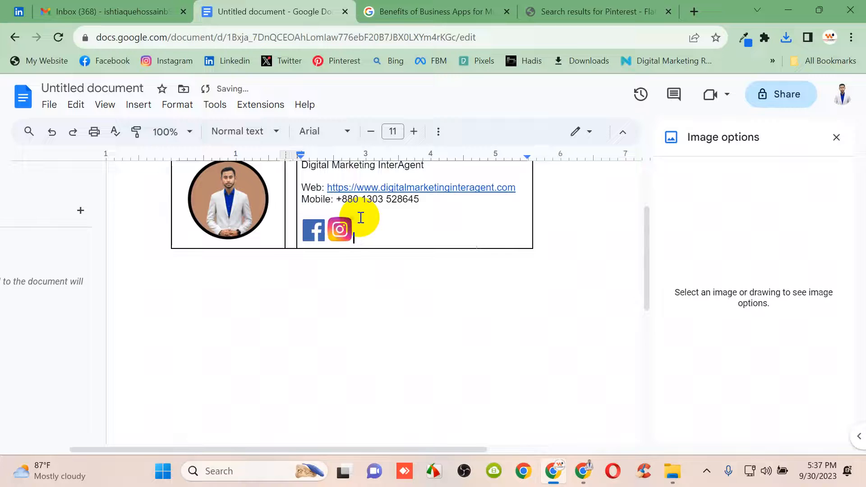
click(341, 233)
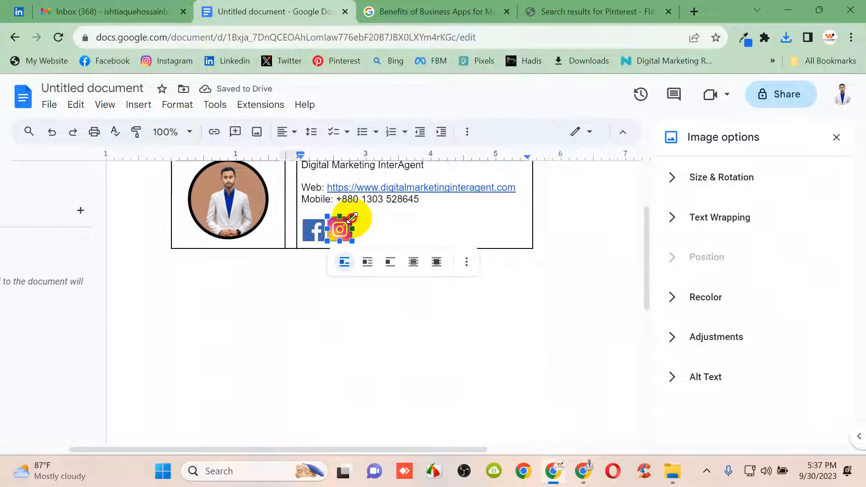
drag(349, 221, 347, 222)
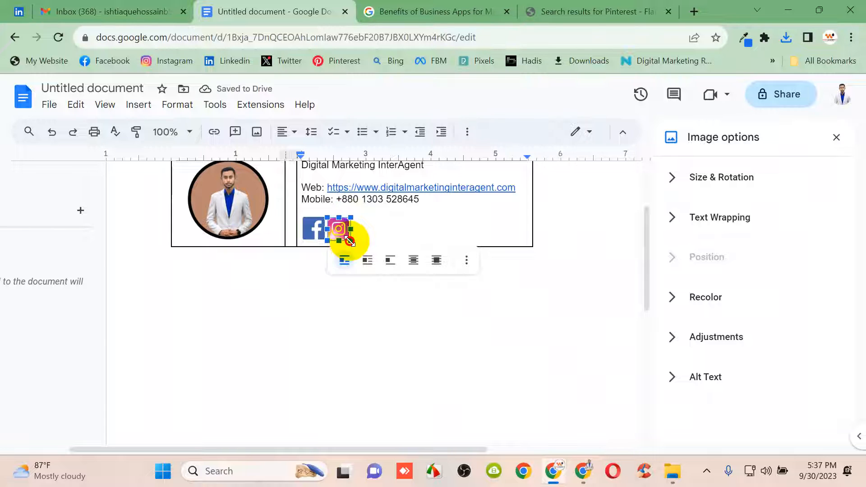
click(371, 225)
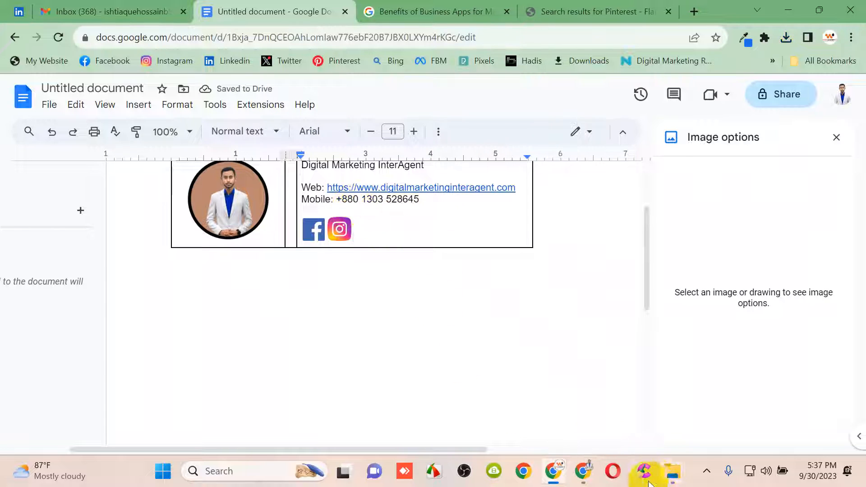
Copy the LinkedIn icon from the desktop, paste it after Instagram, and shrink it
click(788, 10)
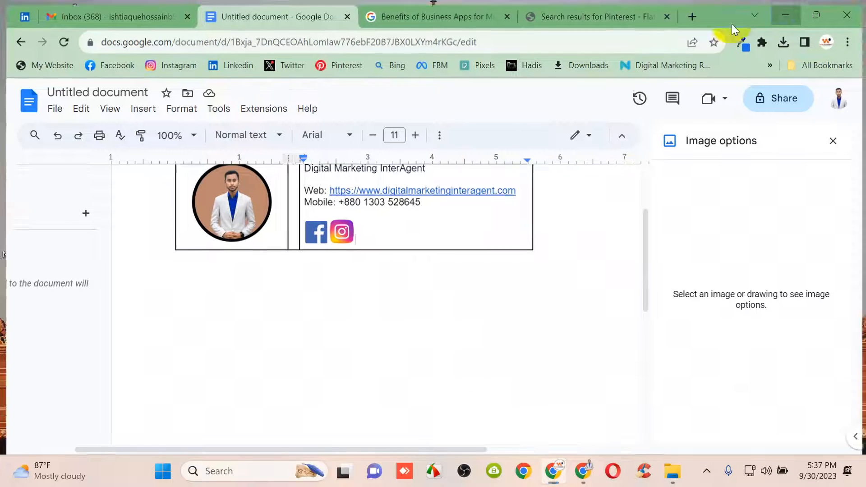
click(83, 295)
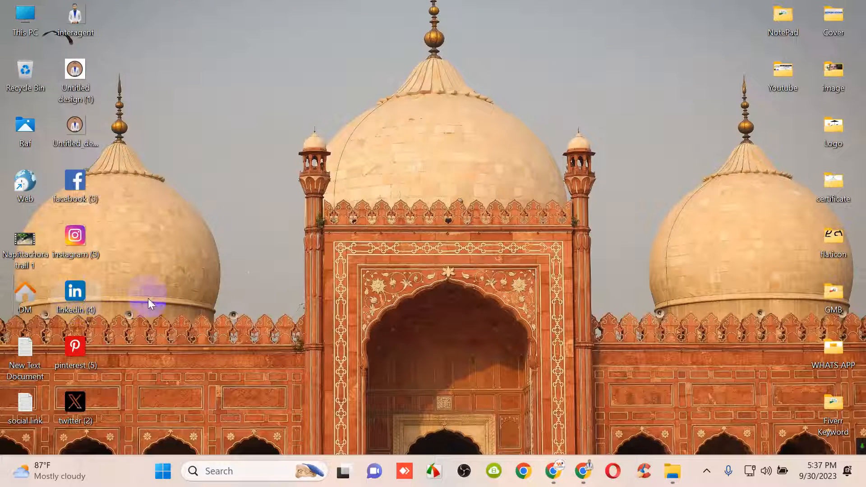
click(177, 315)
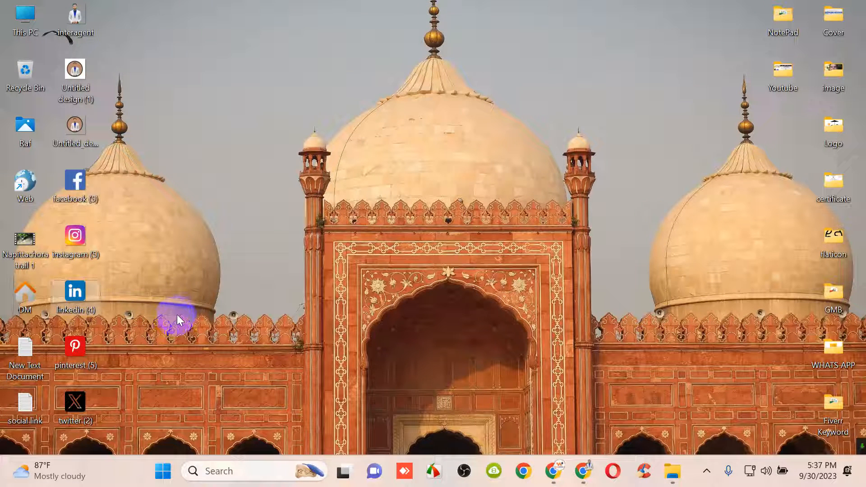
click(556, 474)
key(ctrl+v)
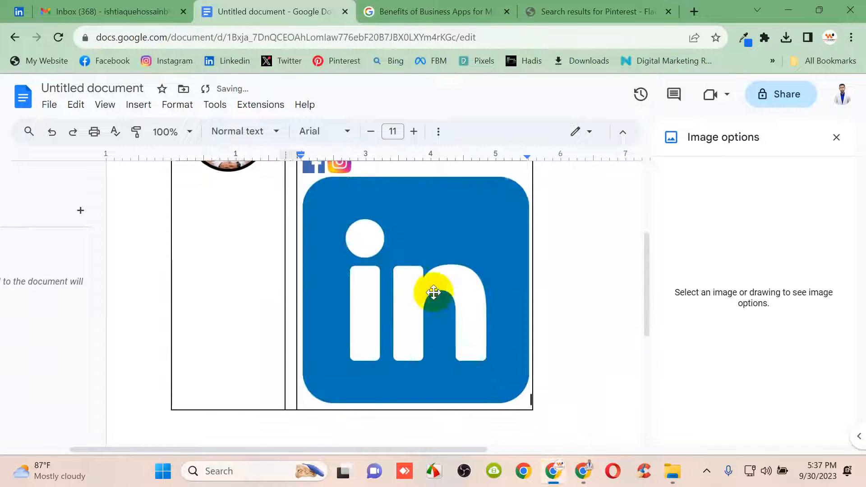
click(497, 373)
drag(526, 400, 328, 192)
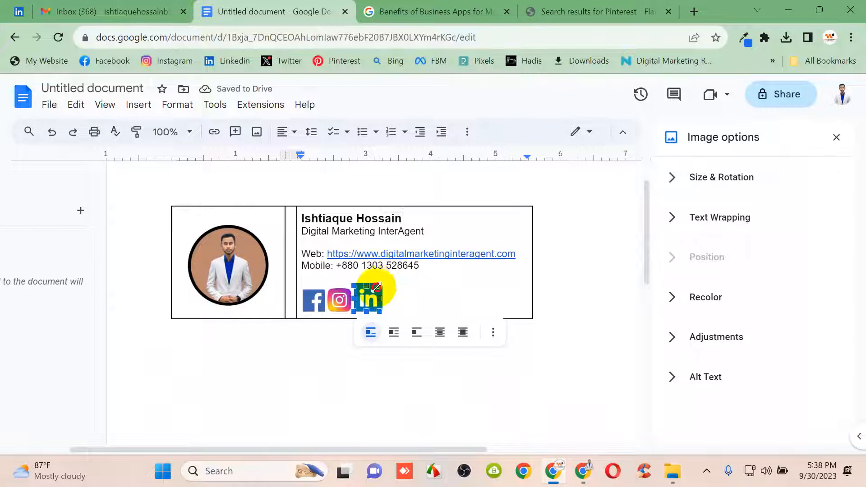
click(398, 293)
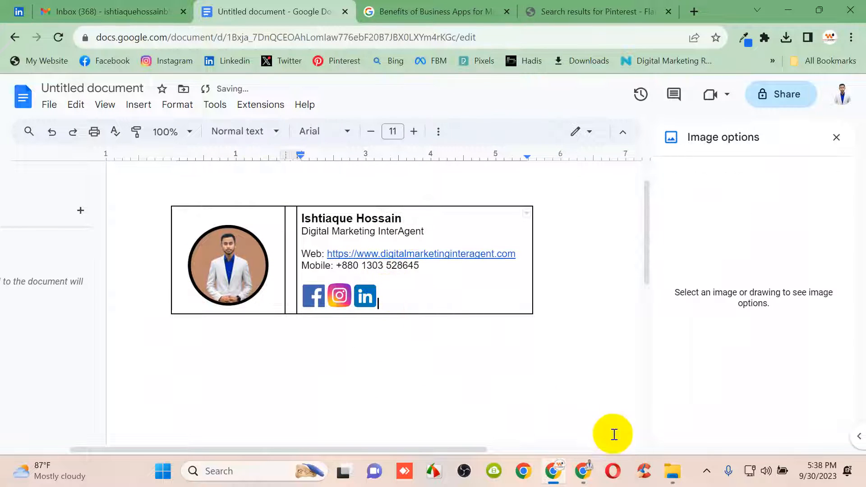
mouse_move(580, 478)
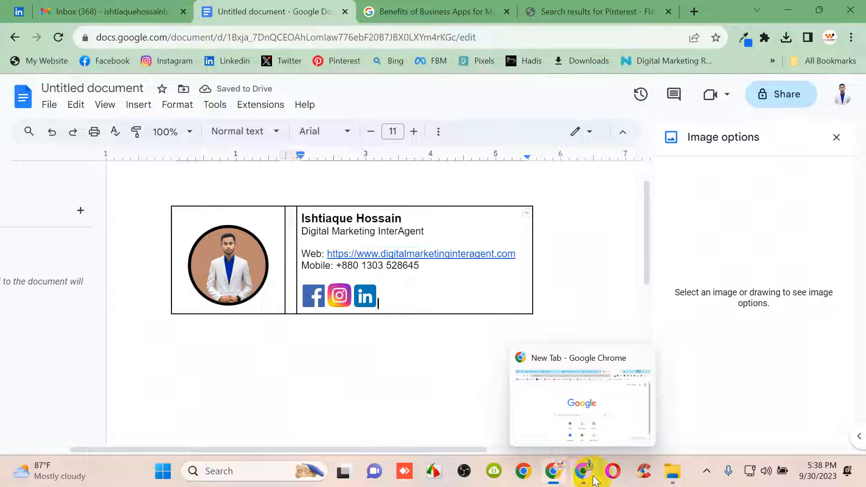
click(789, 10)
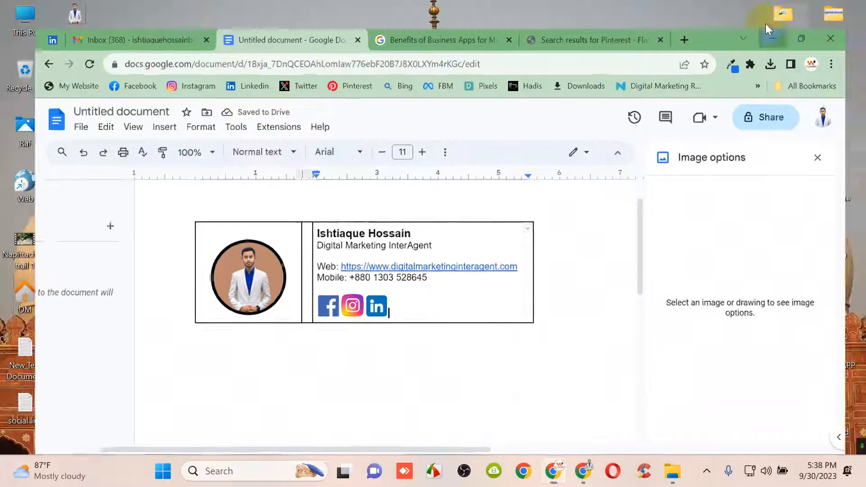
click(77, 403)
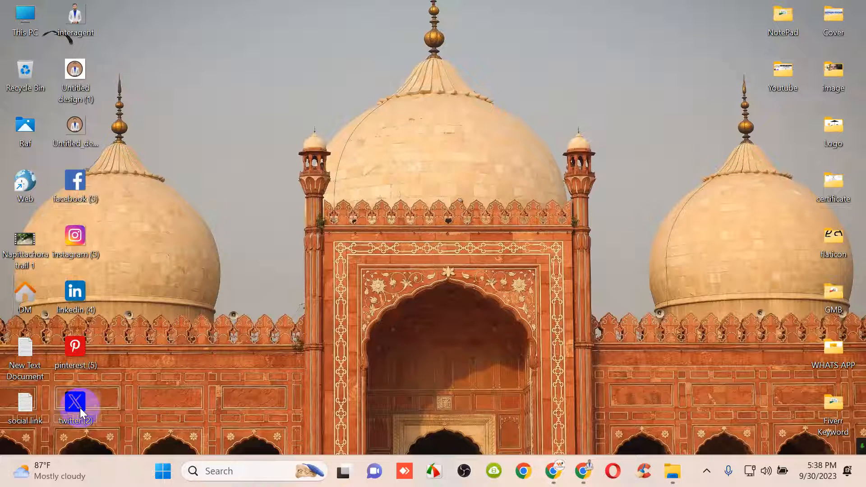
Paste the X logo after the LinkedIn icon and shrink it to match the other icons
click(557, 468)
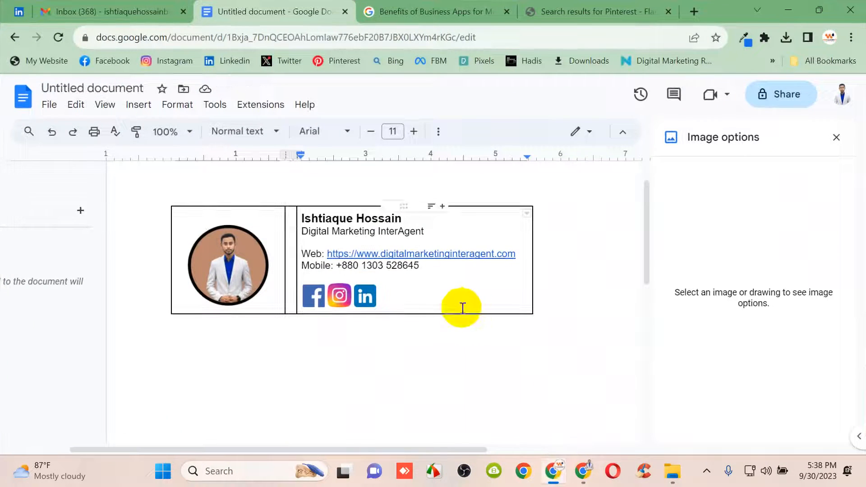
key(ctrl+v)
click(523, 397)
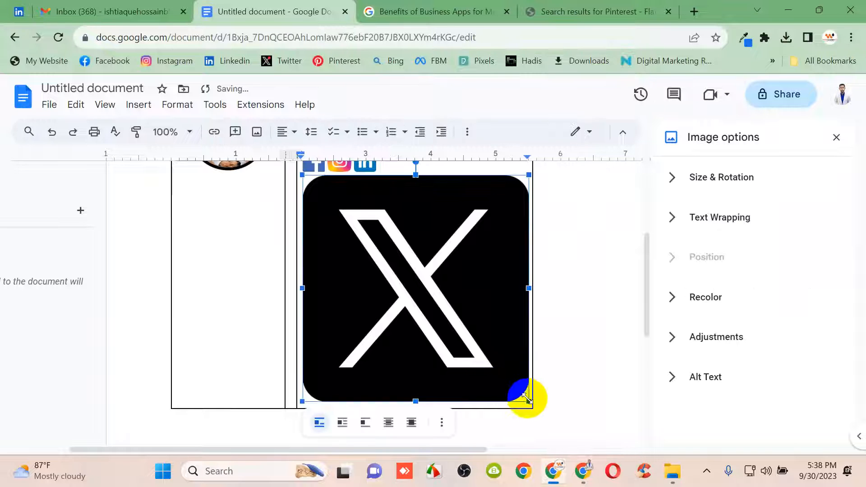
drag(525, 400, 337, 198)
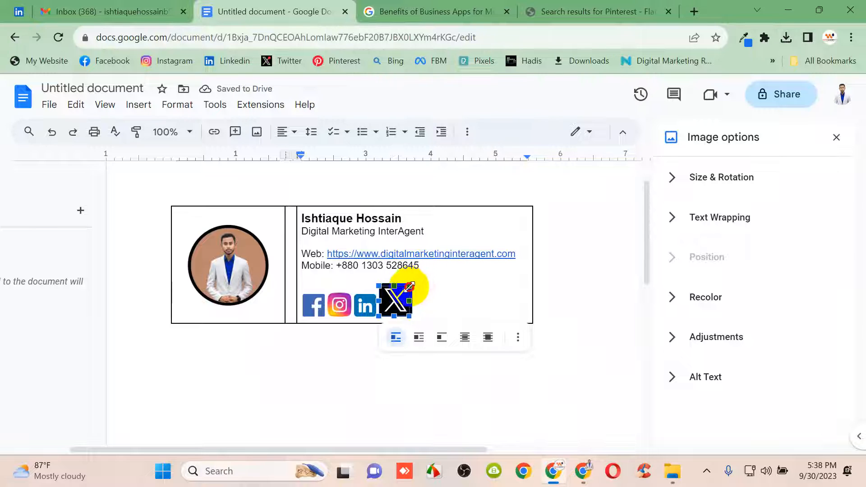
drag(403, 292, 405, 295)
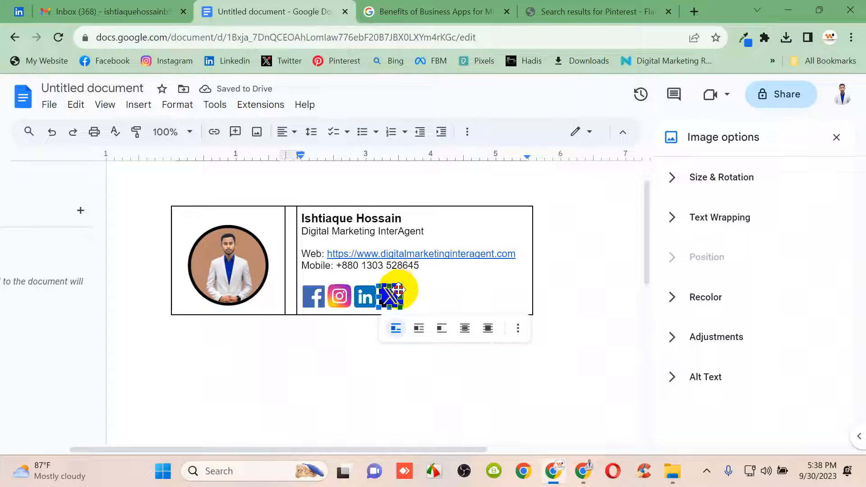
drag(399, 290, 393, 289)
click(421, 288)
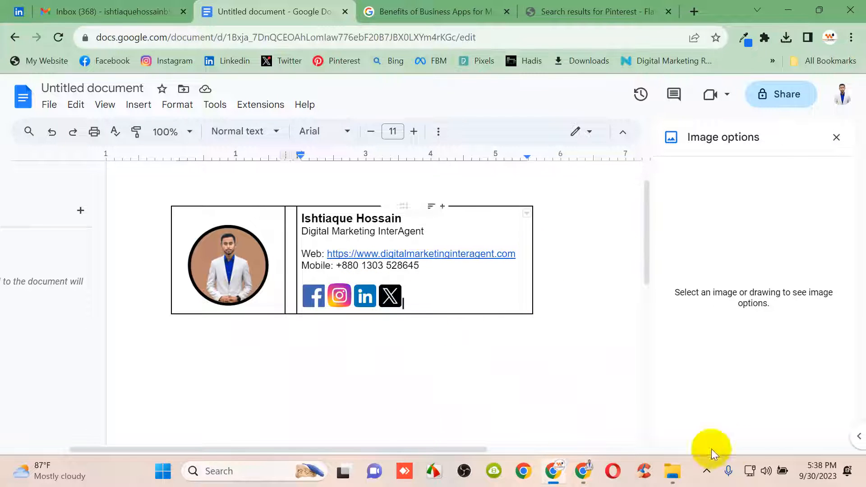
Paste the Pinterest logo after the X icon and resize it to icon size
click(788, 10)
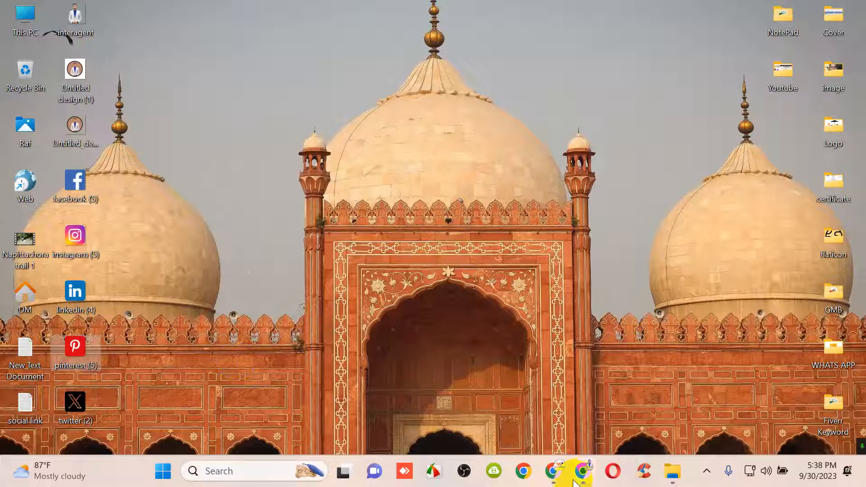
click(553, 471)
click(428, 291)
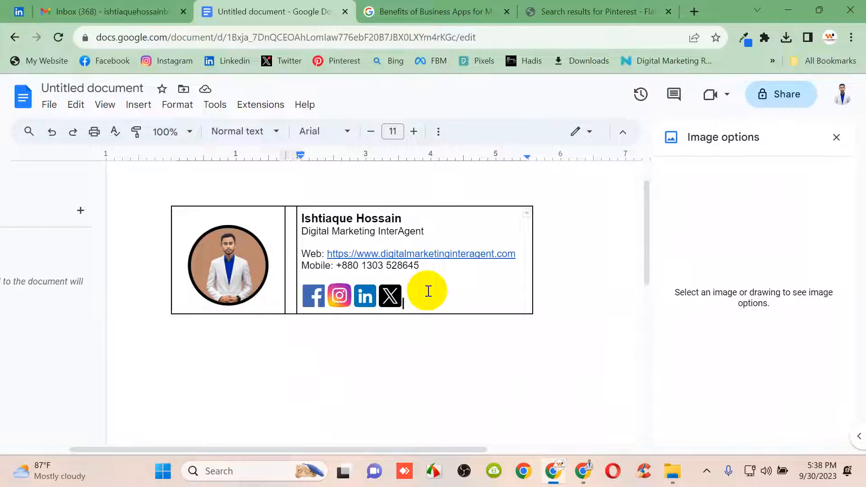
key(ctrl+v)
click(506, 379)
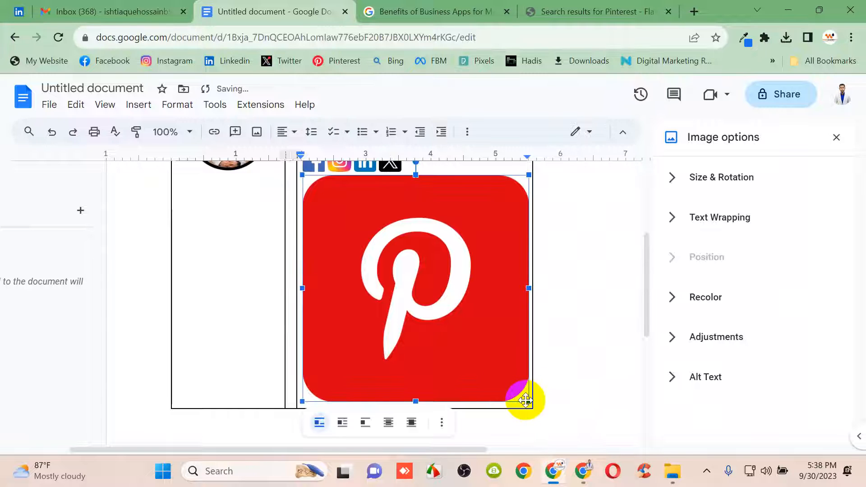
drag(526, 400, 326, 189)
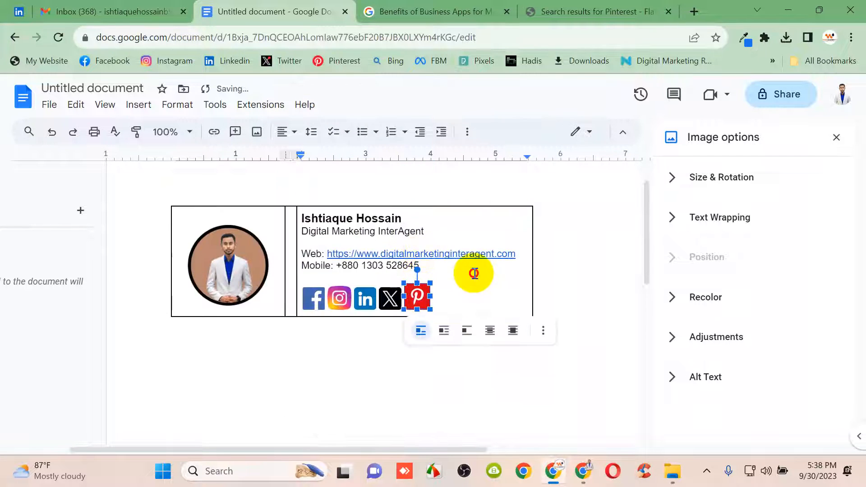
click(424, 302)
click(424, 303)
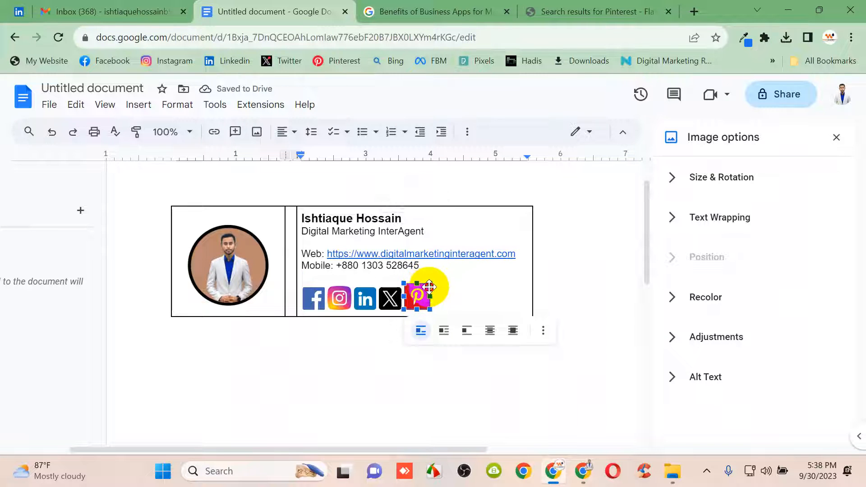
click(437, 285)
Reduce the blank line above the icon row to font size 5
click(335, 276)
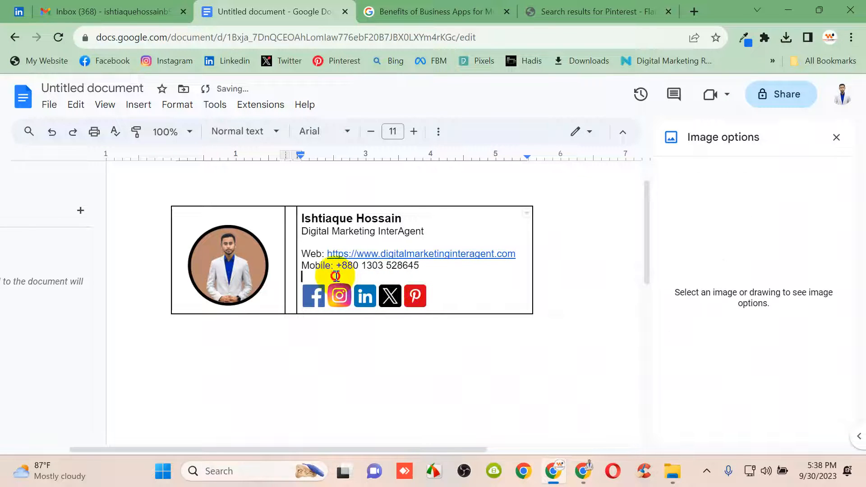
click(370, 131)
click(370, 132)
click(370, 131)
click(370, 131)
click(370, 131)
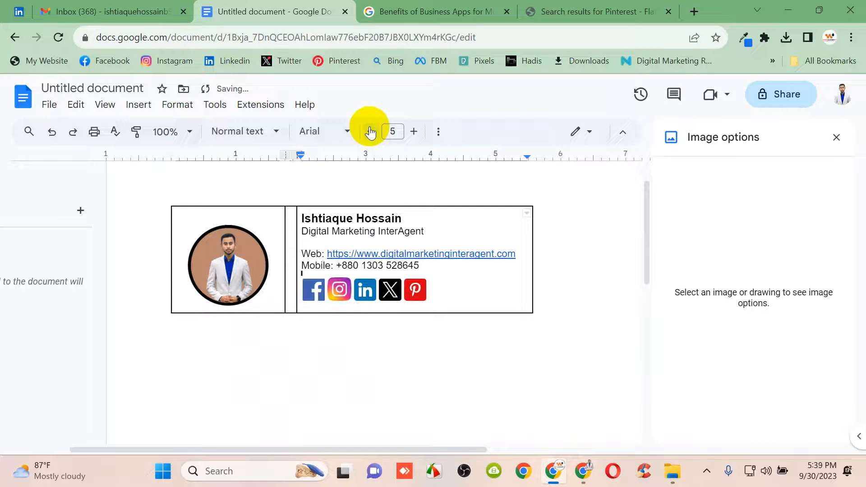
Shrink the font size of the blank line below the job title
double_click(306, 242)
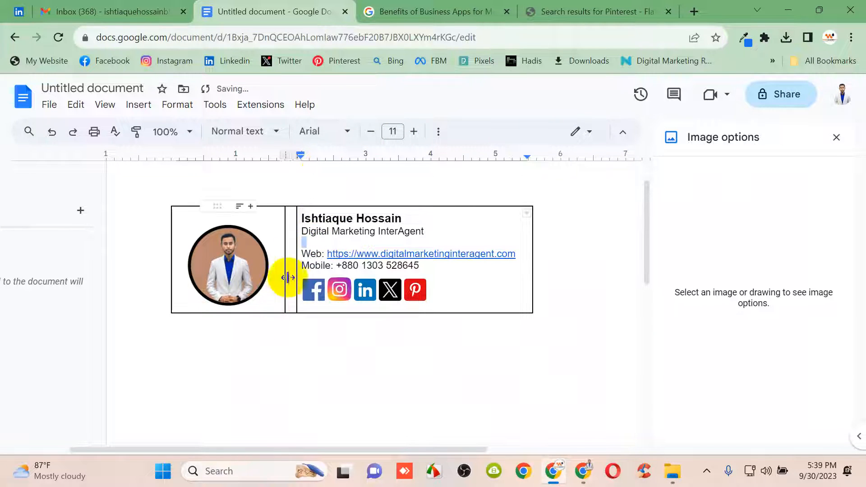
click(371, 132)
click(370, 131)
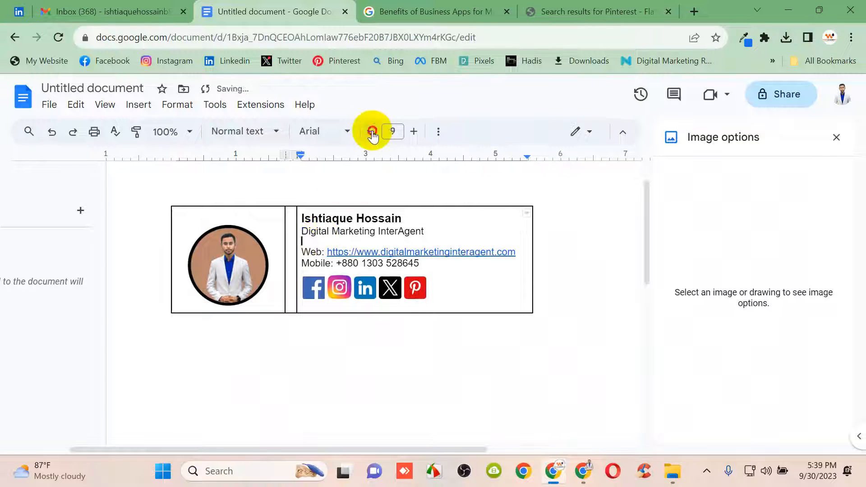
click(372, 132)
click(371, 132)
Select the photo cell's blank top line and look at its border choices
click(194, 285)
drag(225, 268, 224, 251)
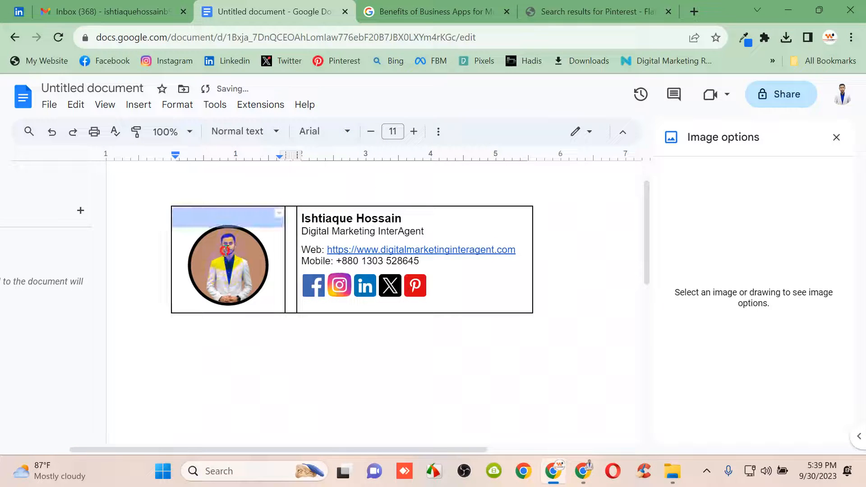
click(237, 257)
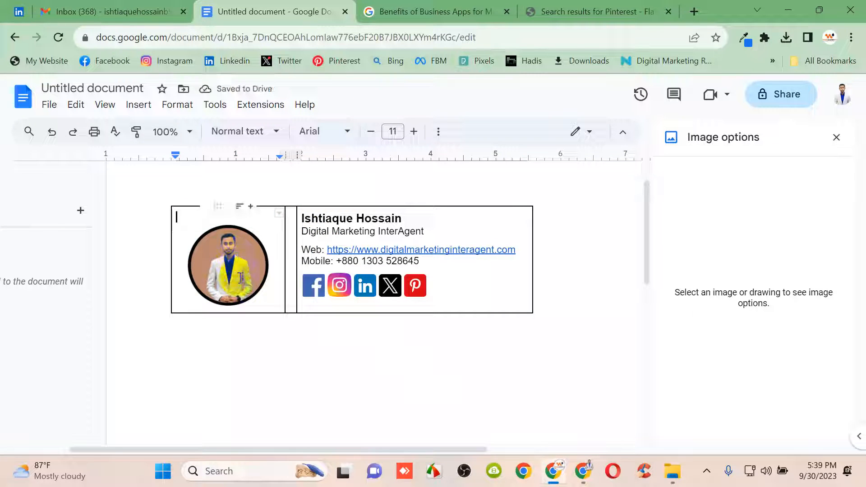
double_click(241, 277)
click(277, 216)
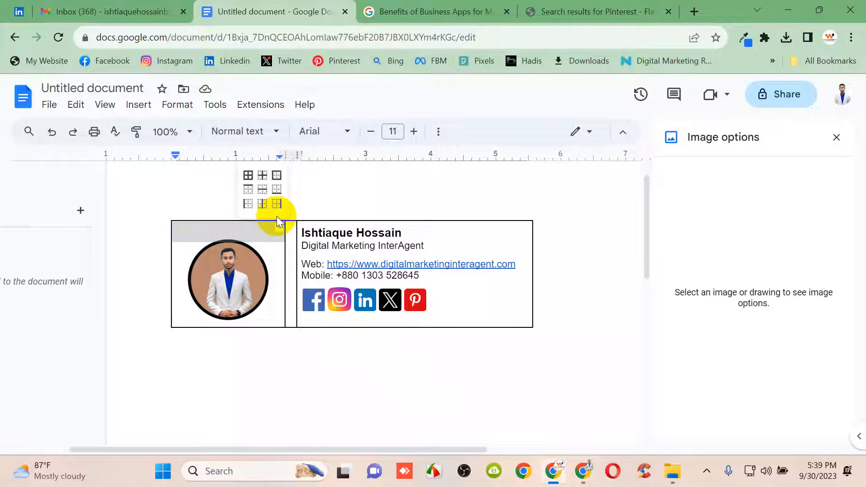
click(267, 274)
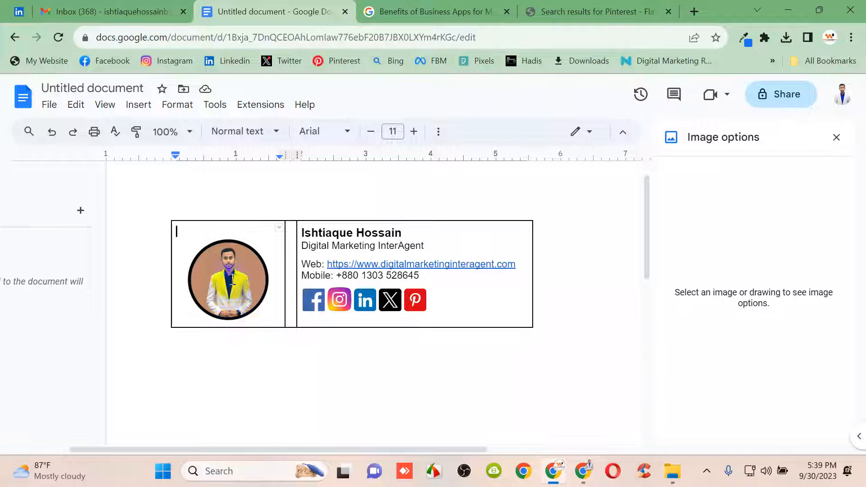
Drag the table's bottom border down to make the row slightly taller
click(284, 354)
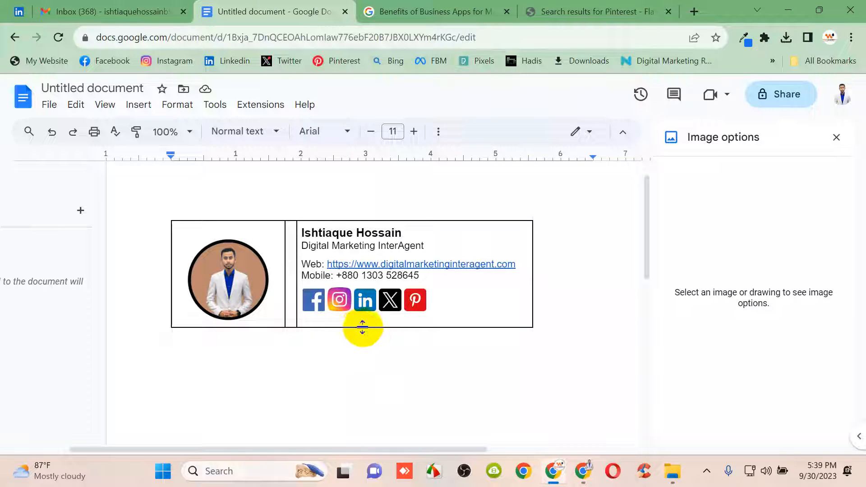
drag(362, 326, 319, 333)
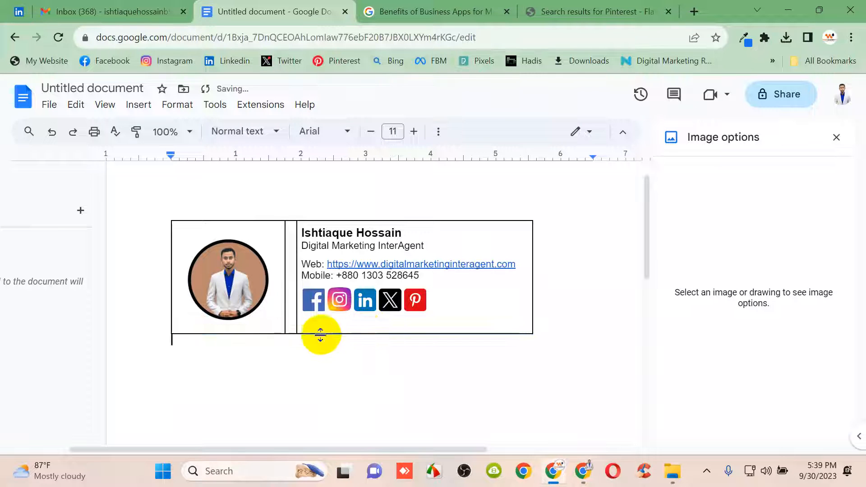
double_click(248, 304)
click(238, 223)
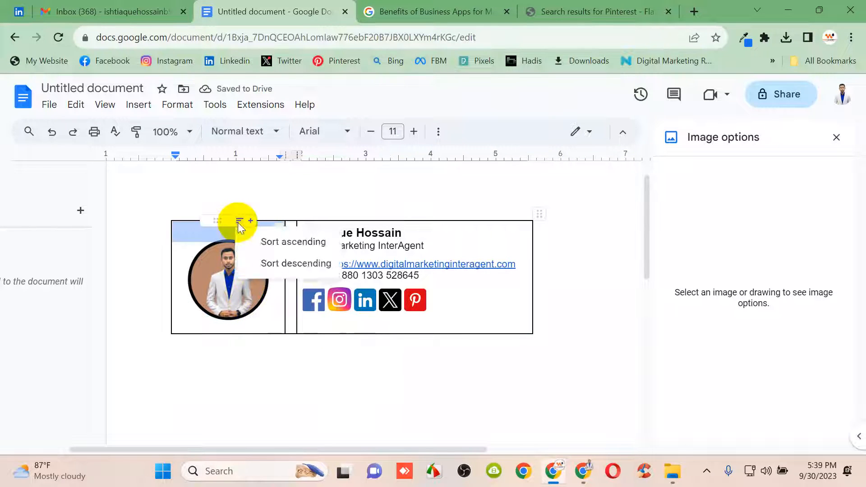
click(230, 281)
Close the Image options panel and try the photo cell's all-borders and outer-border choices
click(513, 342)
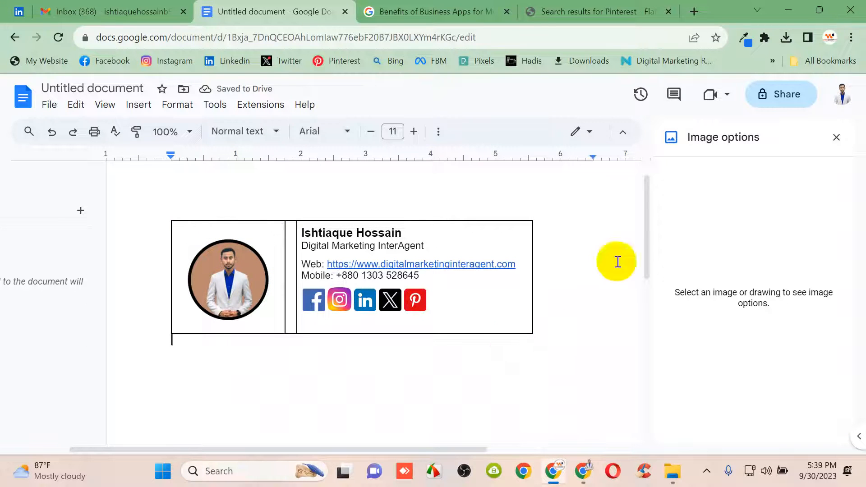
click(835, 138)
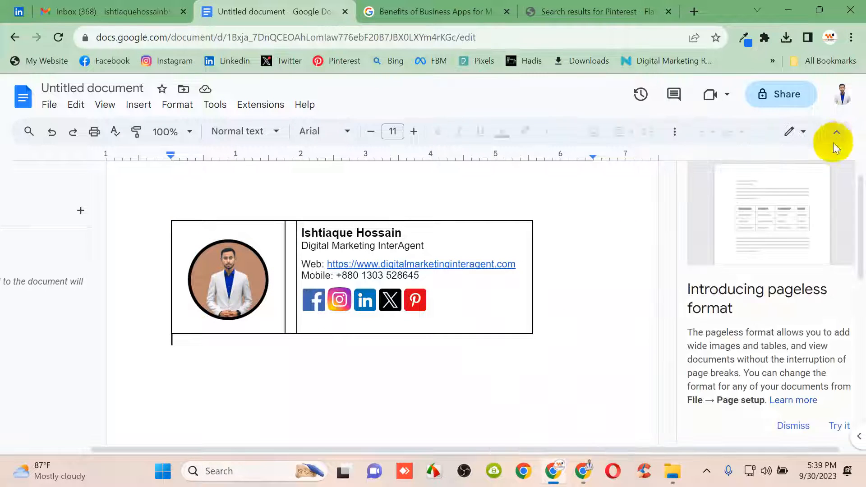
double_click(229, 278)
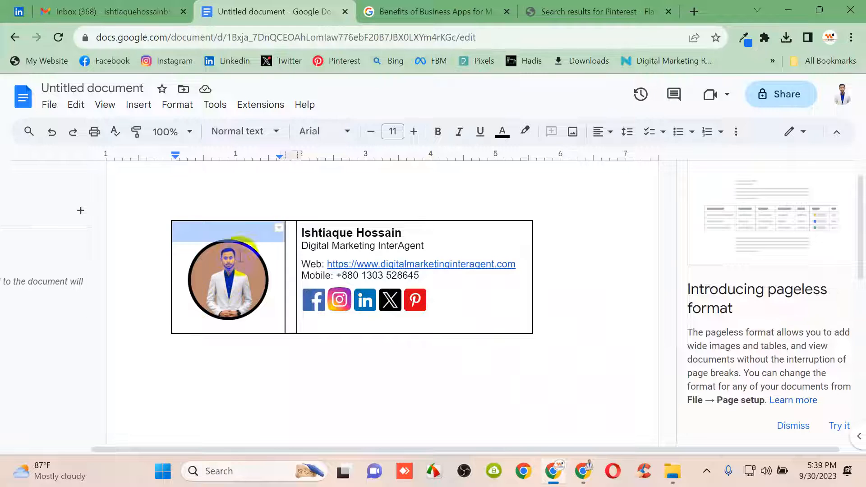
click(239, 231)
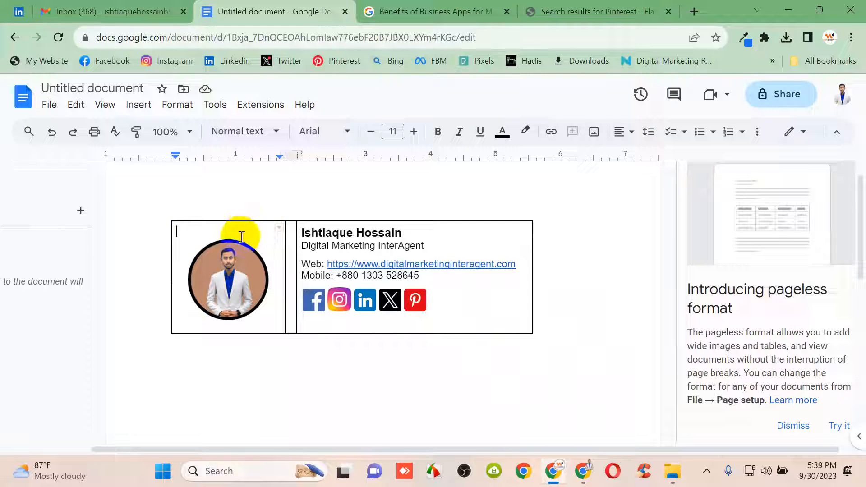
click(278, 229)
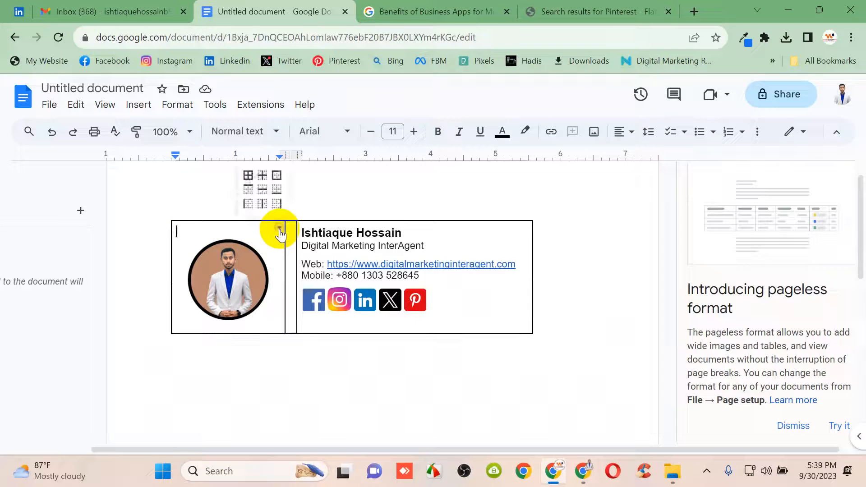
click(247, 185)
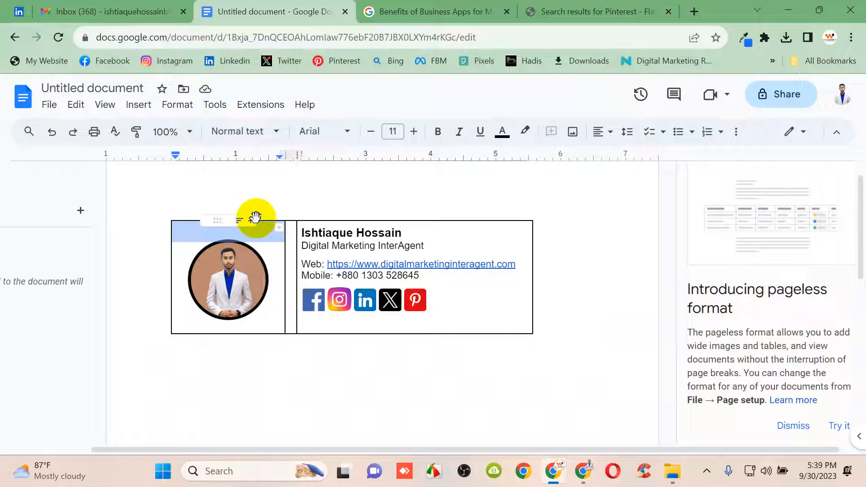
click(278, 229)
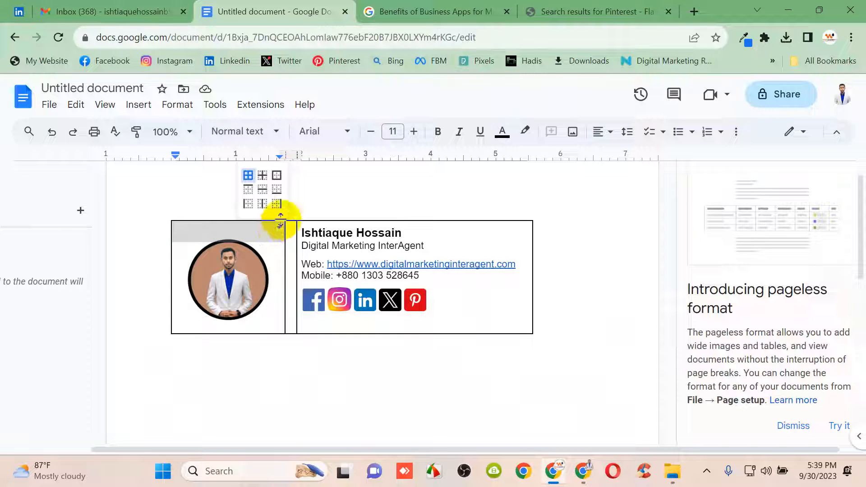
click(276, 177)
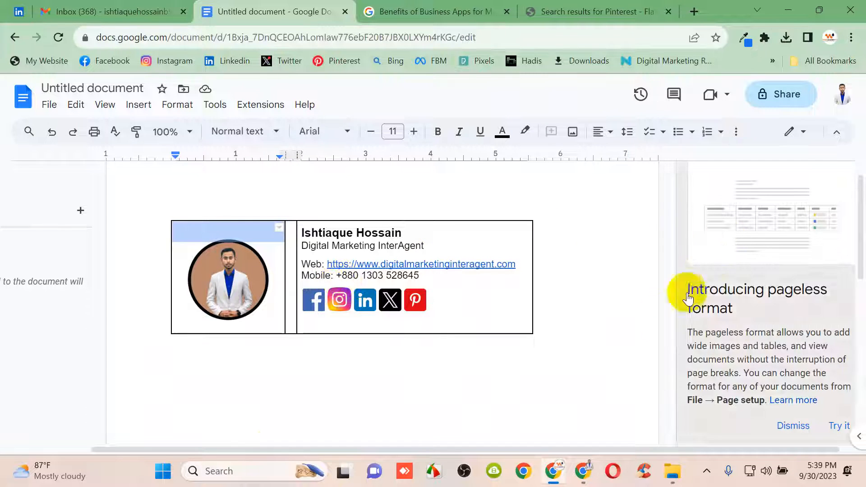
Select the vertical border between the photo and details columns
click(260, 358)
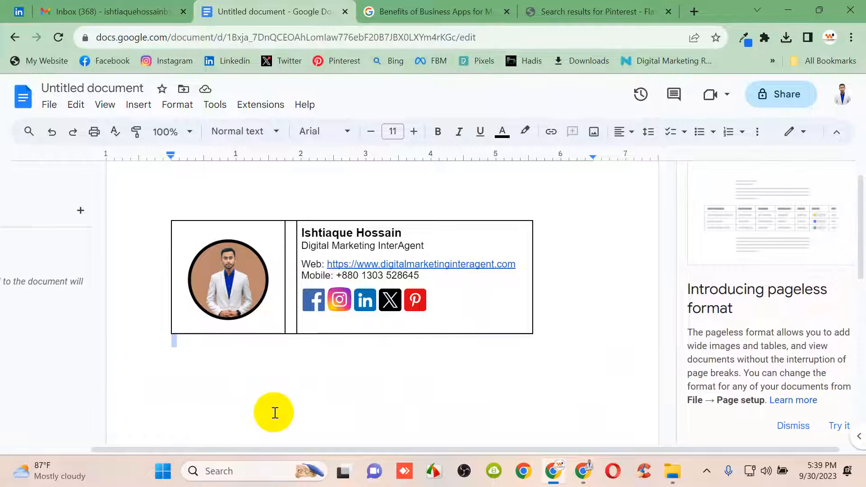
click(247, 276)
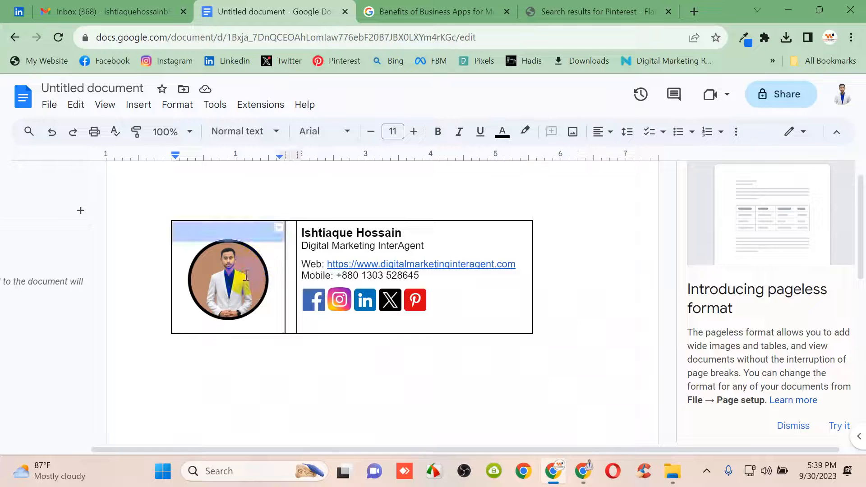
click(371, 396)
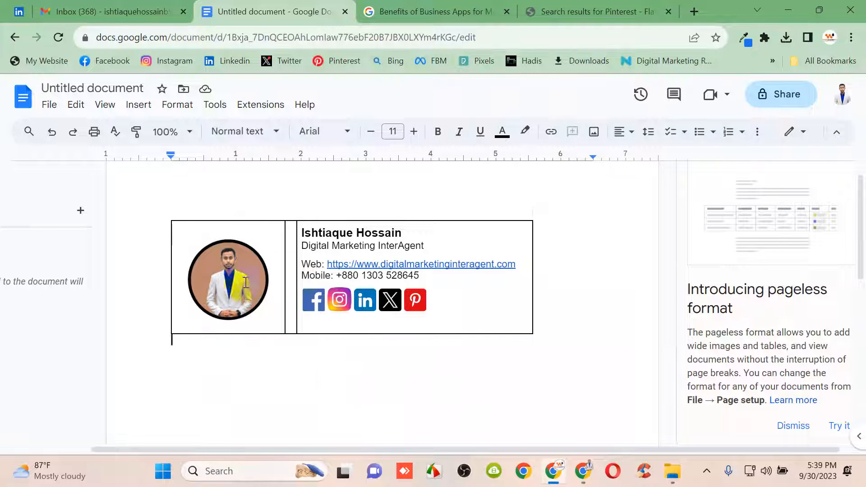
click(296, 285)
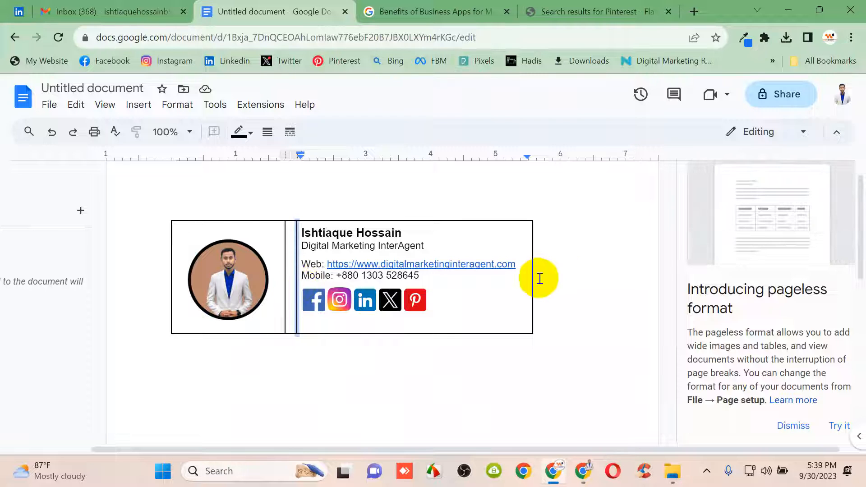
Narrow the table from its right edge and slim the spacer column beside the photo
drag(526, 285, 522, 286)
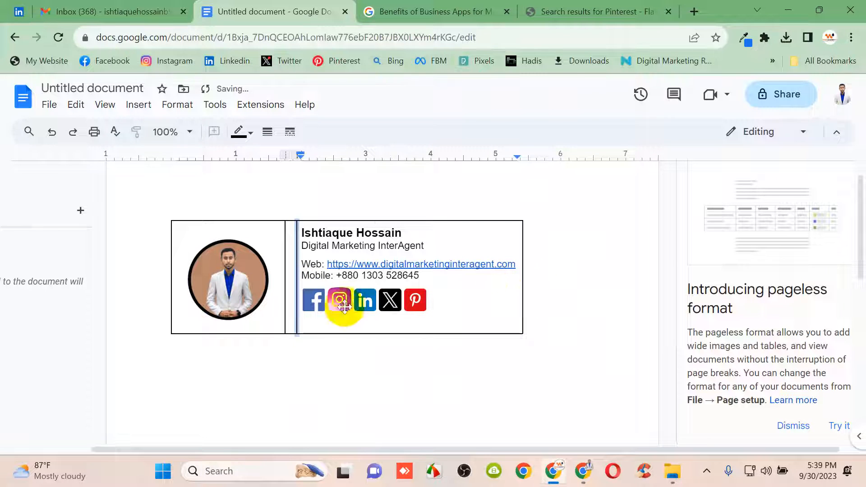
right_click(296, 294)
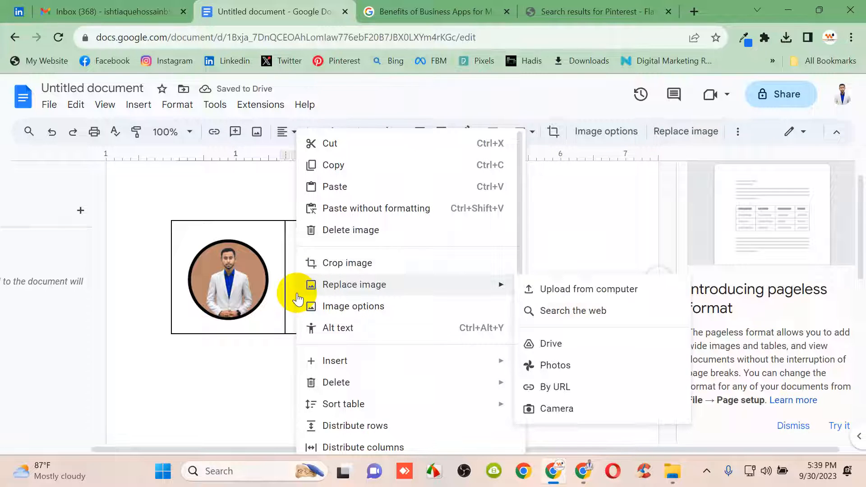
mouse_move(364, 387)
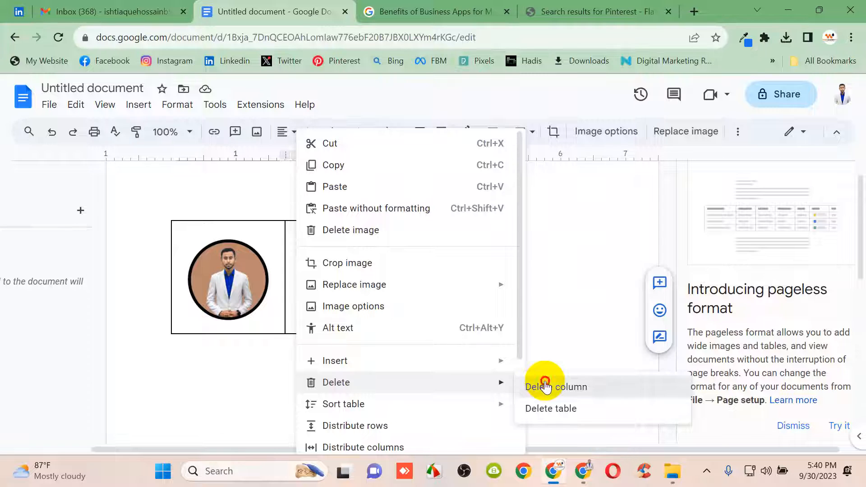
click(546, 386)
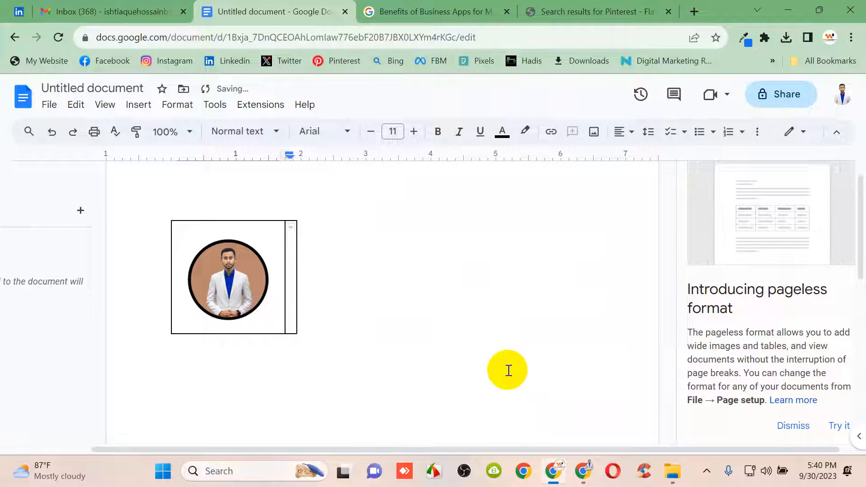
key(ctrl+z)
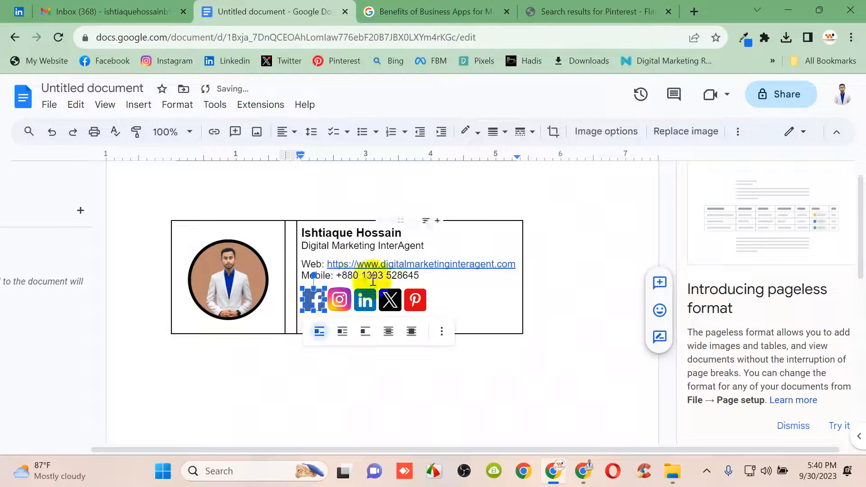
click(289, 258)
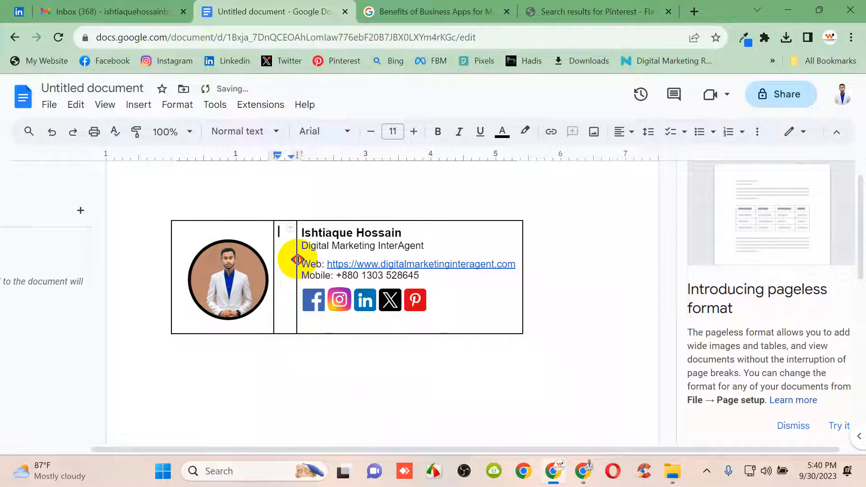
drag(298, 260, 283, 261)
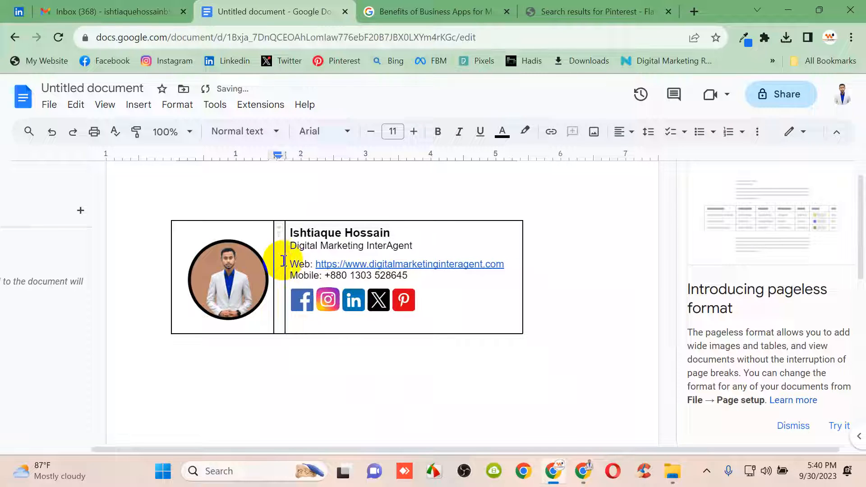
click(284, 261)
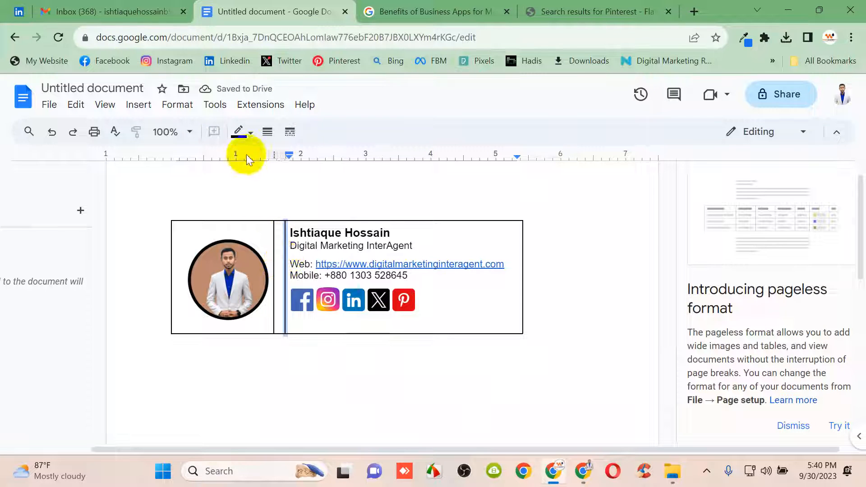
right_click(286, 256)
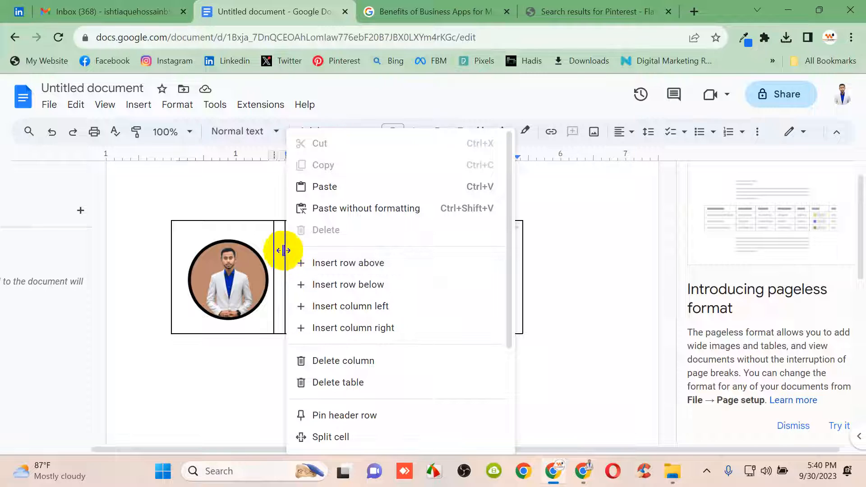
click(247, 187)
Set the inner column divider's border colour to white
click(284, 231)
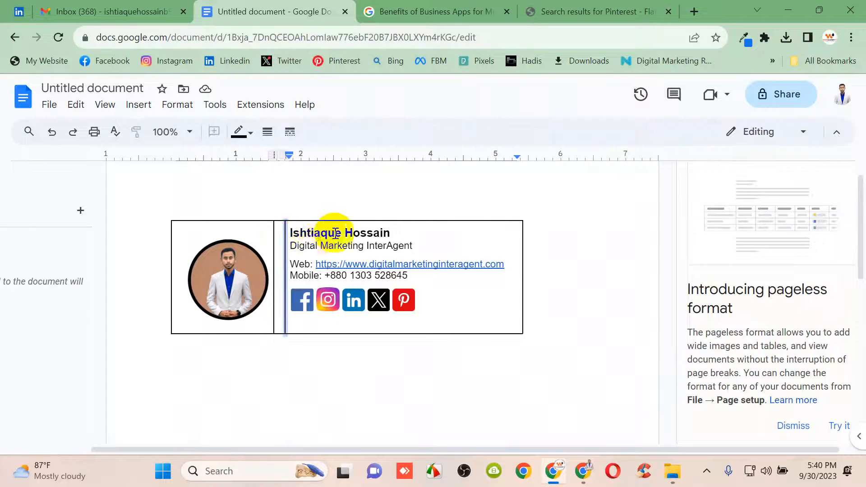
click(258, 136)
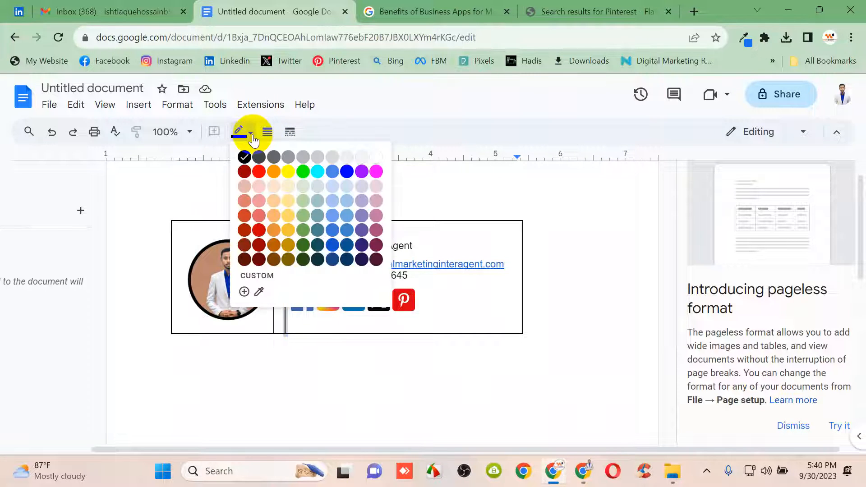
click(374, 153)
click(407, 199)
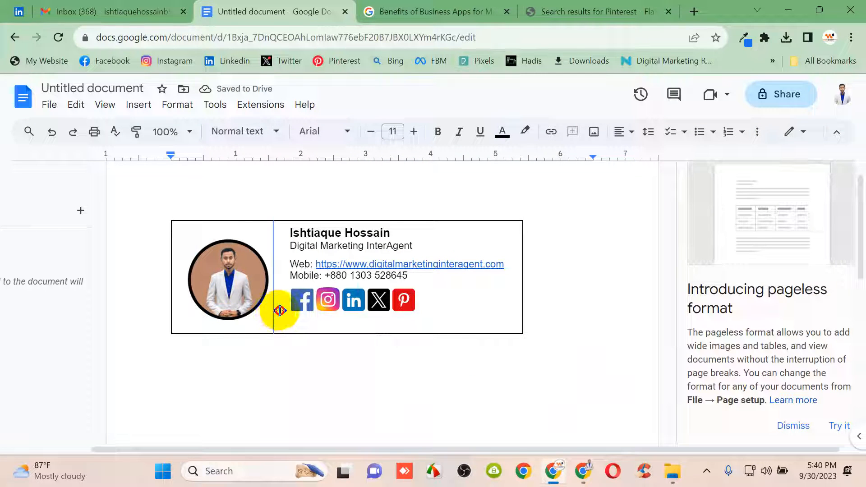
Drag the inner divider slightly right to pad the contact text
click(280, 310)
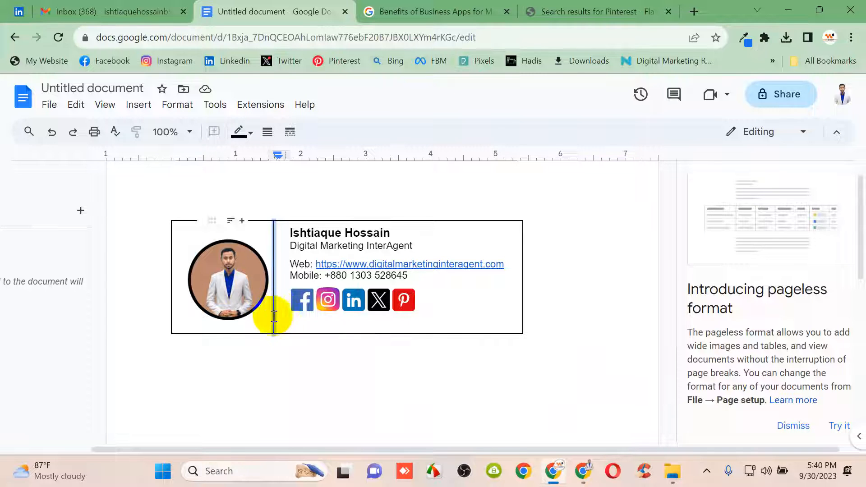
click(285, 318)
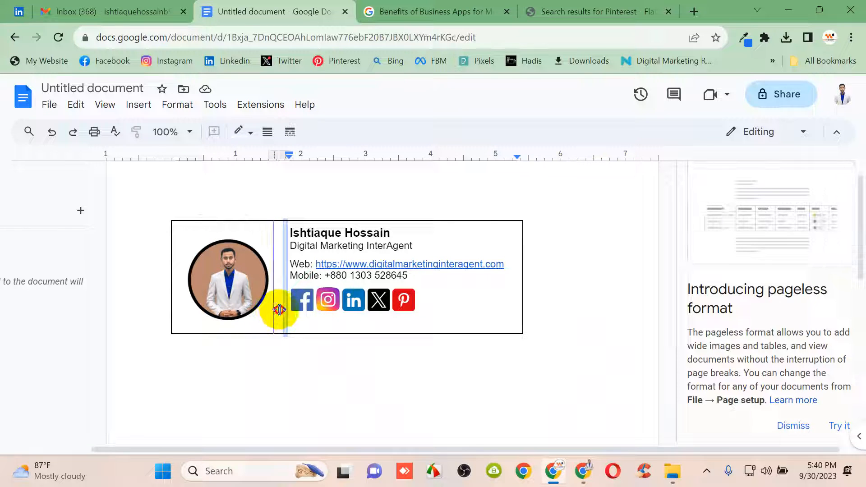
click(279, 311)
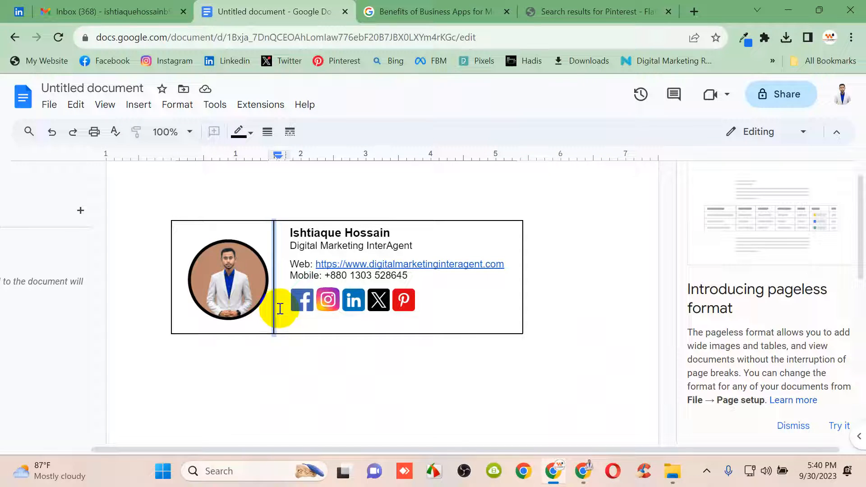
click(284, 249)
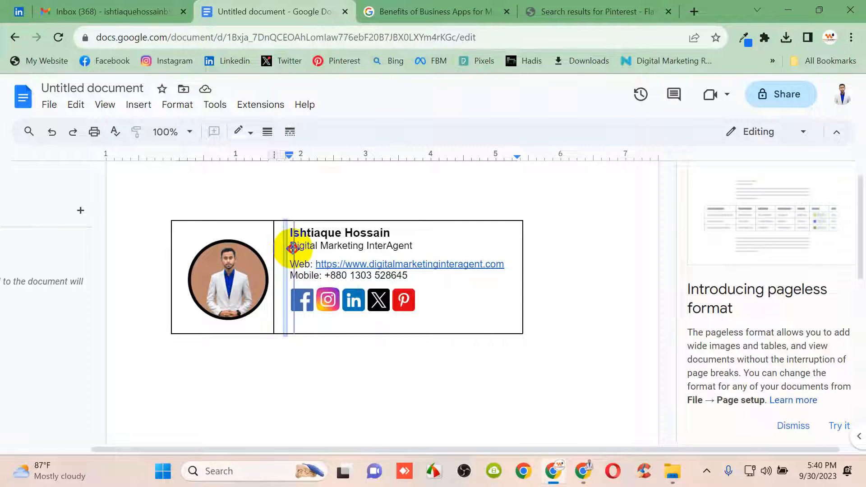
drag(293, 248, 294, 249)
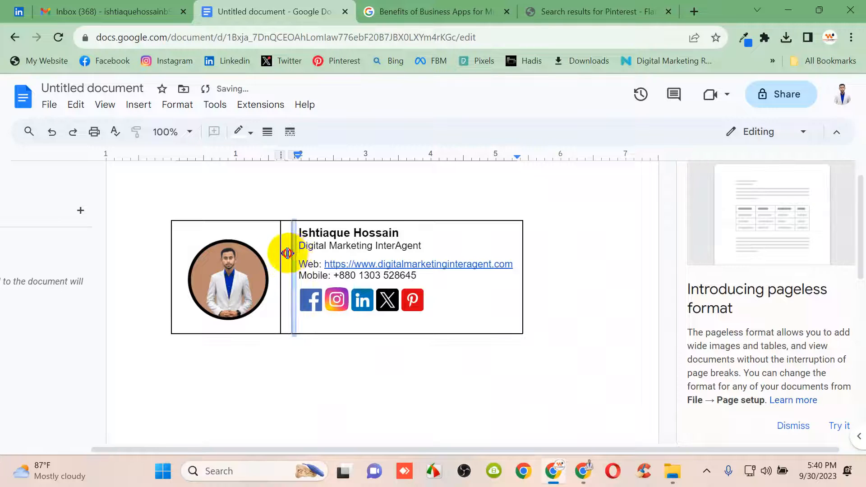
click(344, 364)
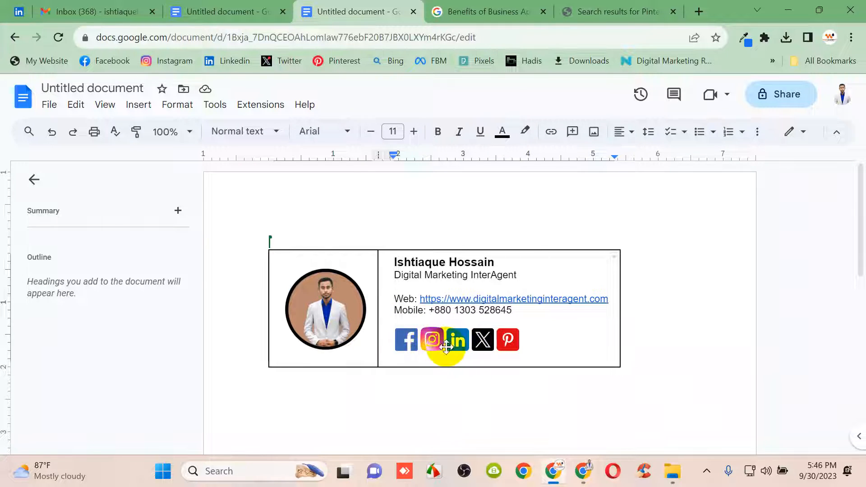
Delete the empty lines above the Web line and above the social icons
key(BackSpace)
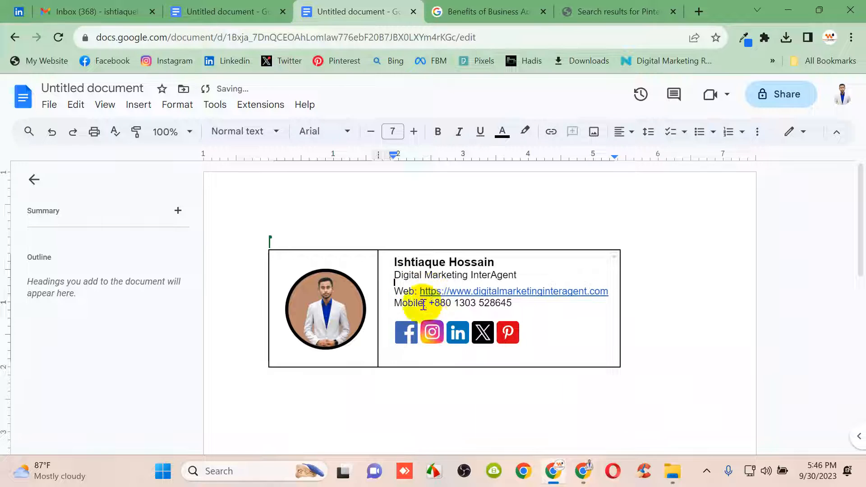
click(412, 323)
click(415, 310)
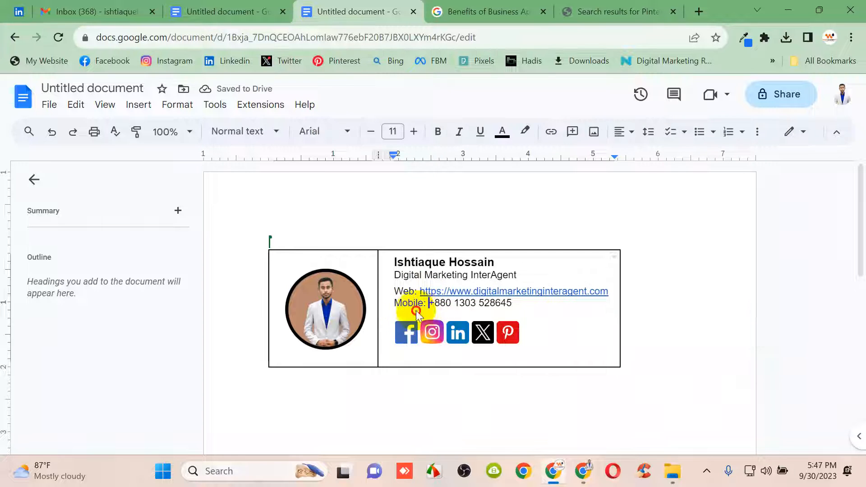
key(BackSpace)
click(410, 328)
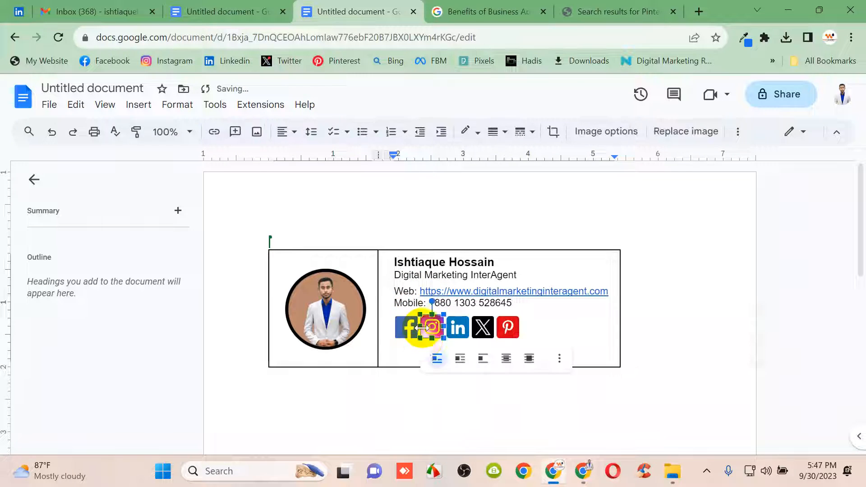
click(422, 329)
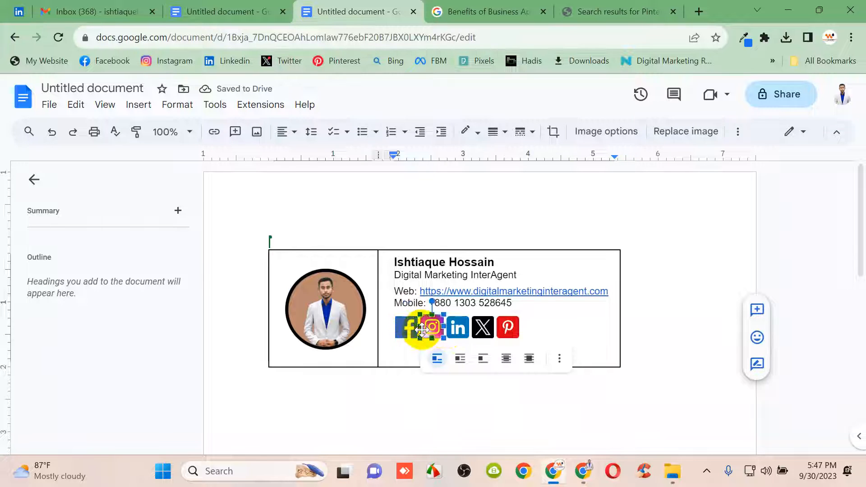
Shorten the table row from its bottom edge and select the whole document
click(562, 338)
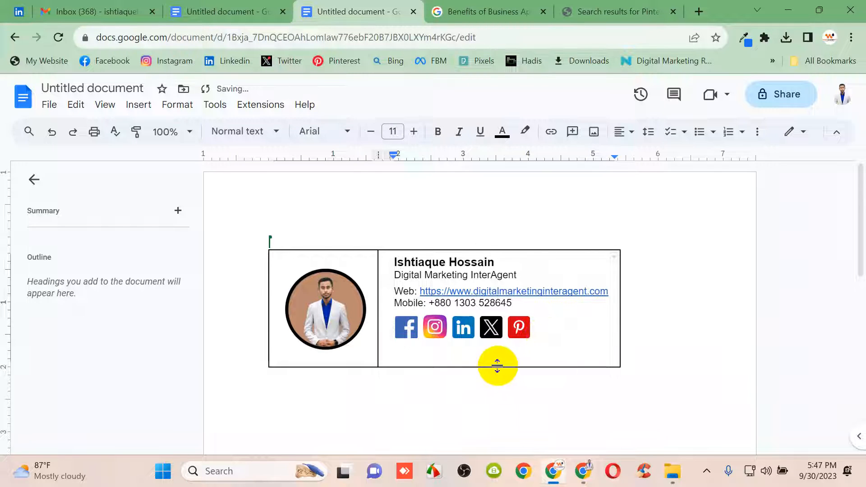
drag(482, 366, 482, 360)
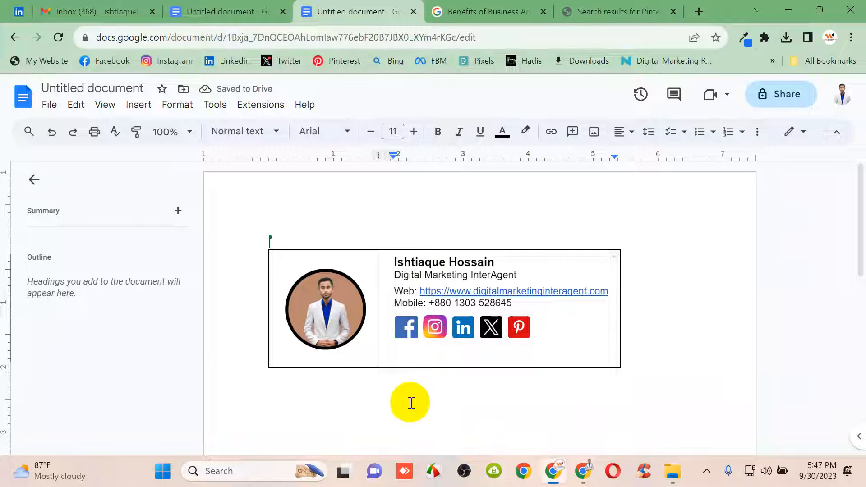
key(ctrl+a)
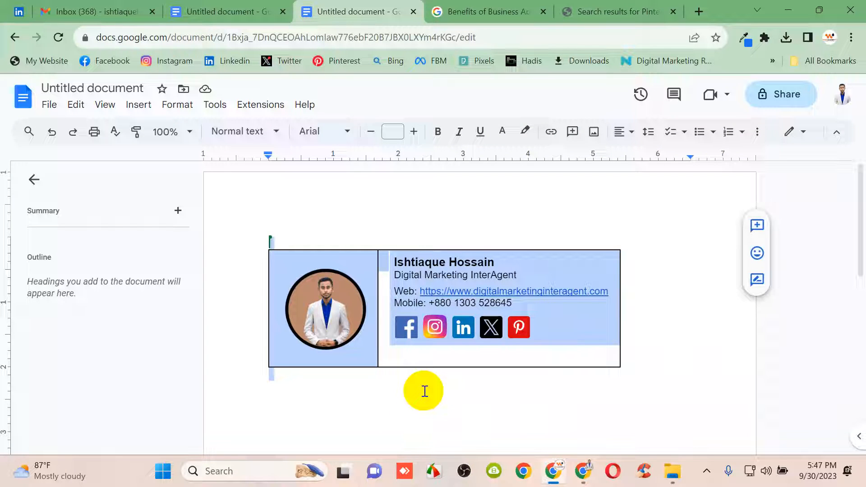
Replace the old Gmail signature with the pasted table signature
click(582, 471)
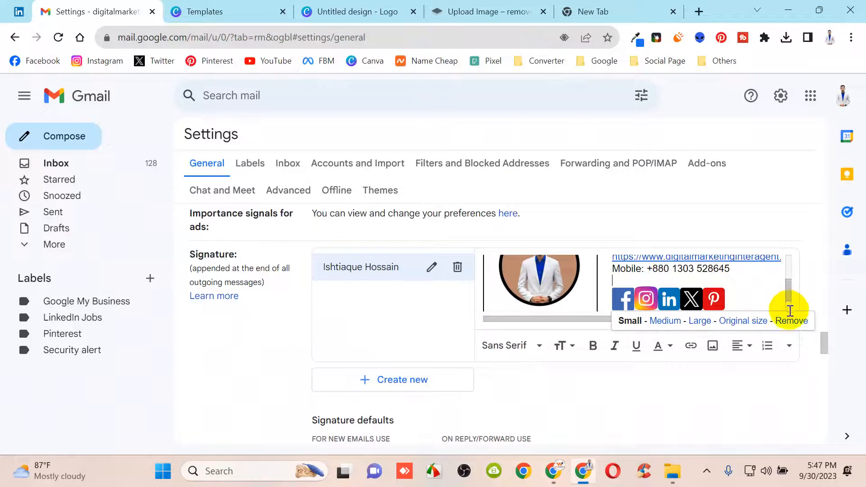
click(758, 302)
key(ctrl+a)
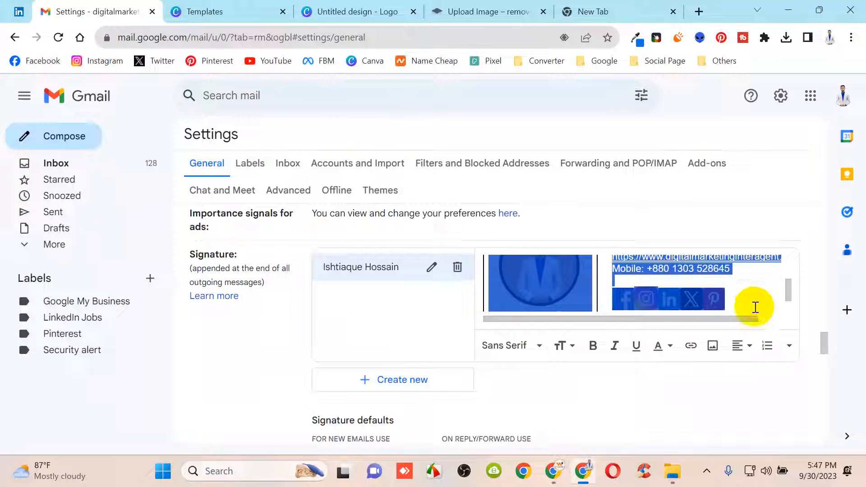
key(BackSpace)
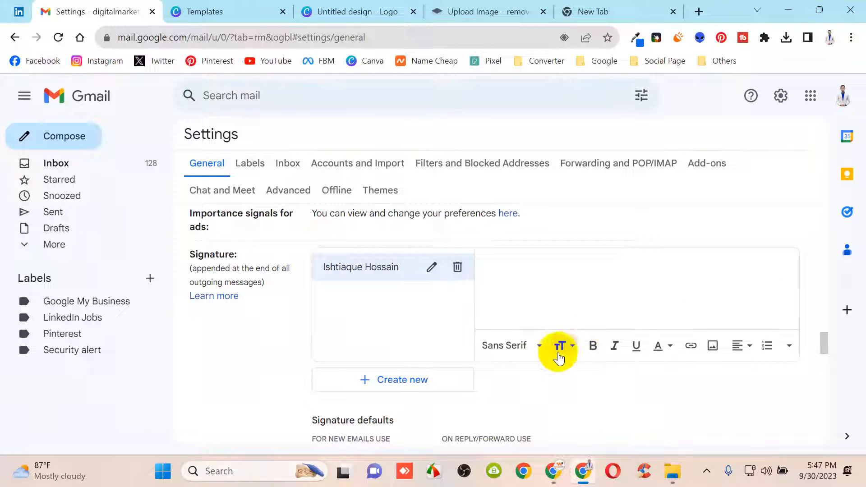
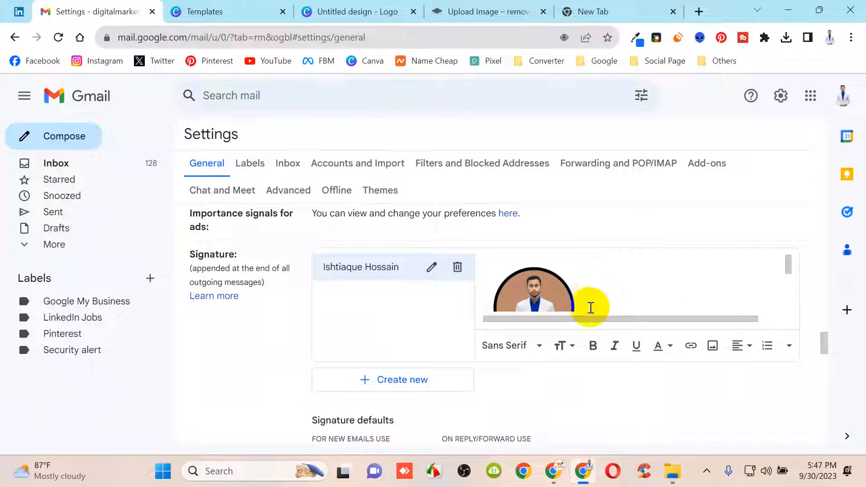
Review the pasted signature, then select everything in the Docs signature document
scroll(593, 294, down, 3)
scroll(599, 290, up, 3)
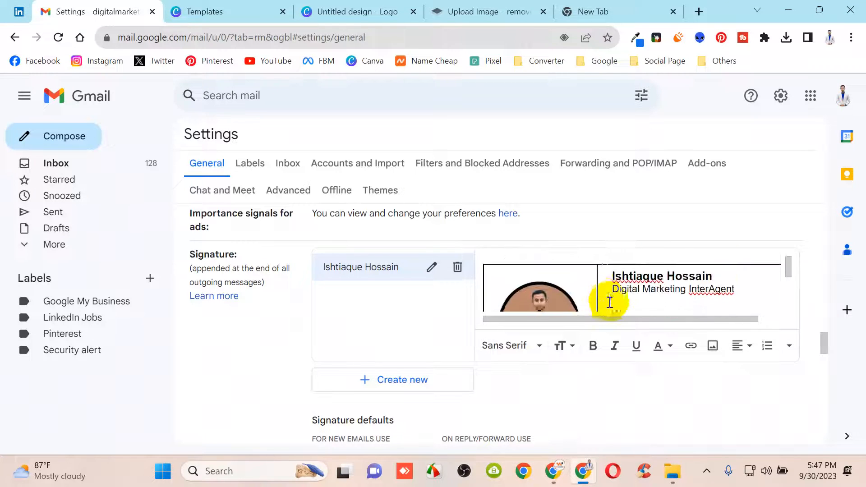
scroll(609, 299, down, 2)
scroll(635, 296, up, 3)
scroll(635, 311, down, 3)
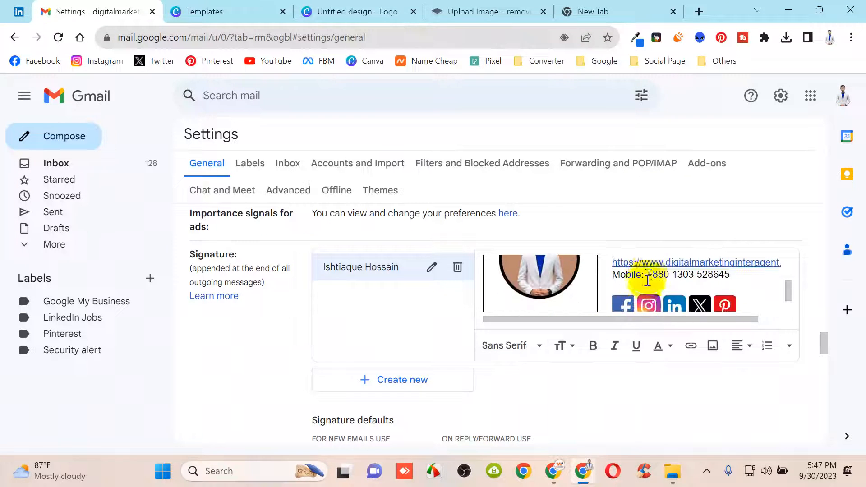
scroll(644, 276, up, 3)
click(641, 305)
scroll(657, 303, down, 3)
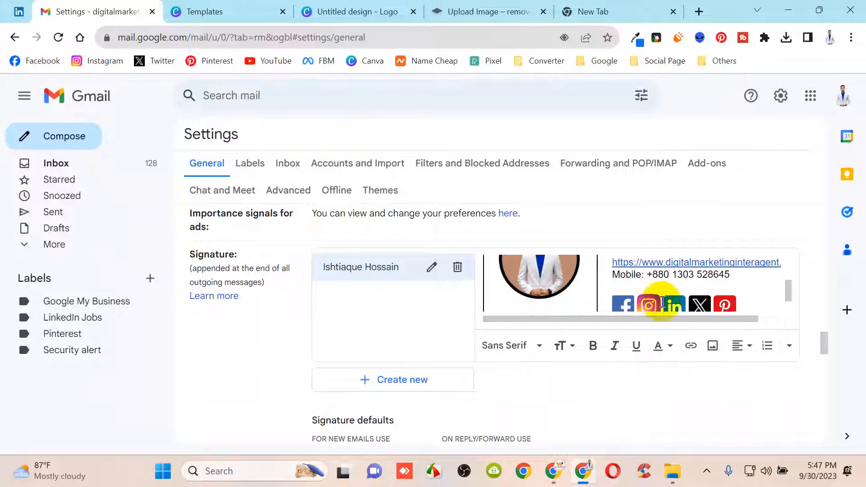
scroll(657, 297, up, 1)
scroll(741, 271, up, 1)
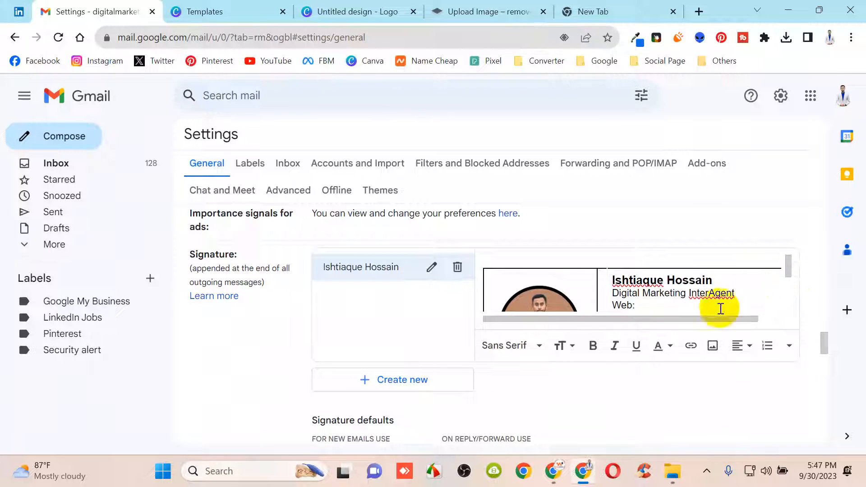
scroll(708, 307, down, 3)
scroll(661, 295, up, 3)
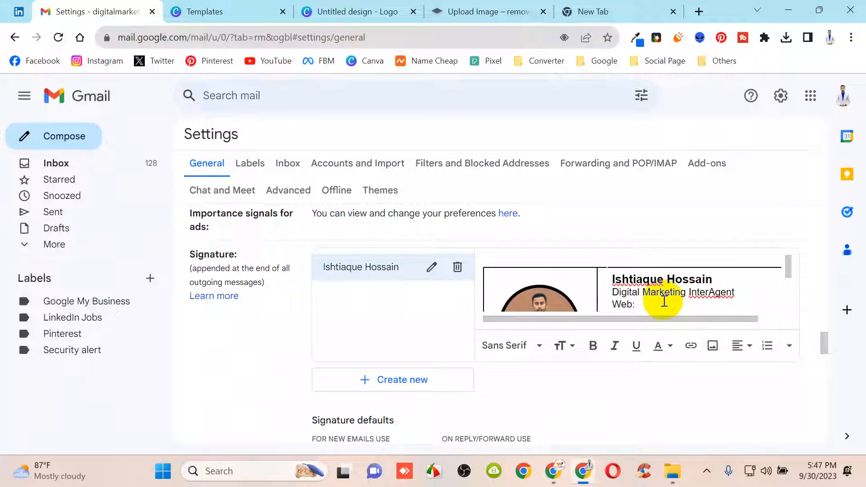
scroll(632, 284, down, 3)
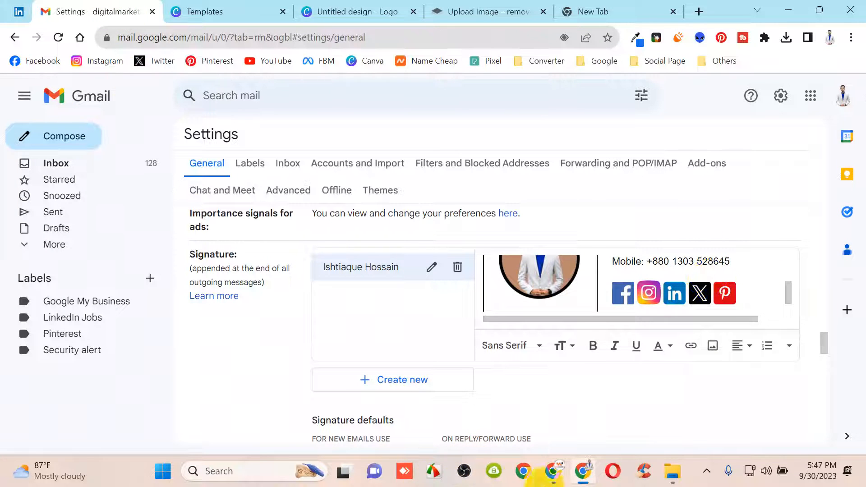
click(557, 477)
key(ctrl+a)
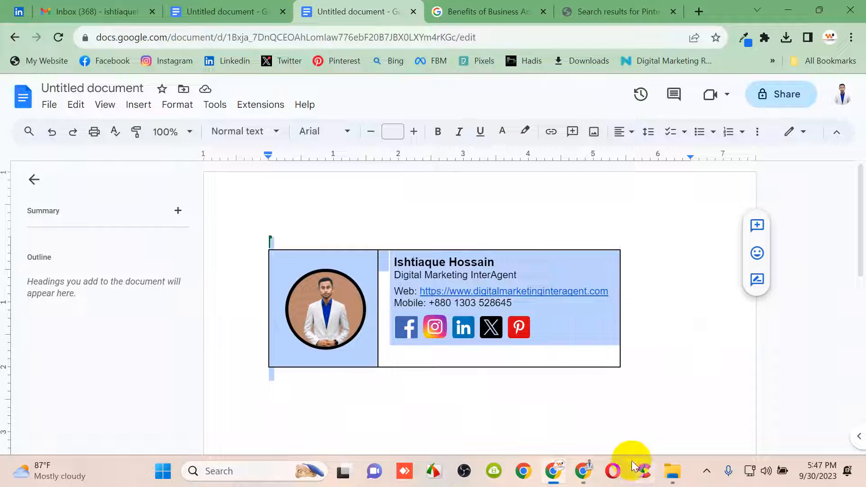
Back in Gmail, restore the social icons after accidentally removing them
click(596, 477)
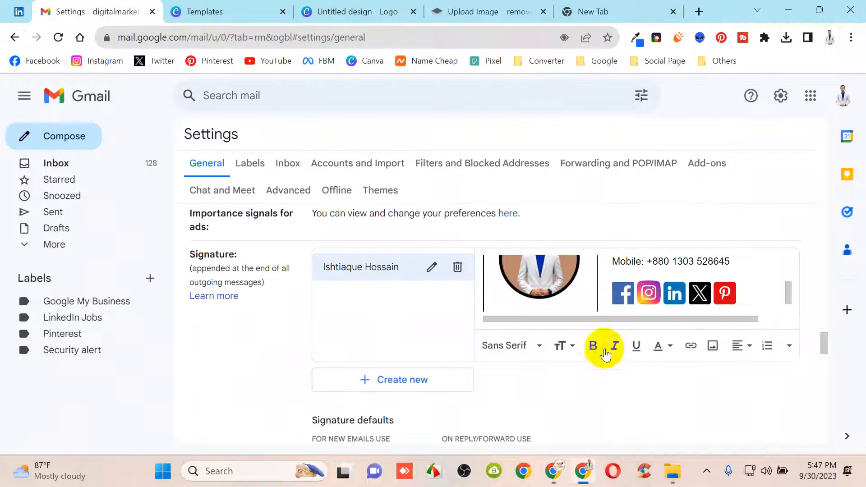
click(619, 292)
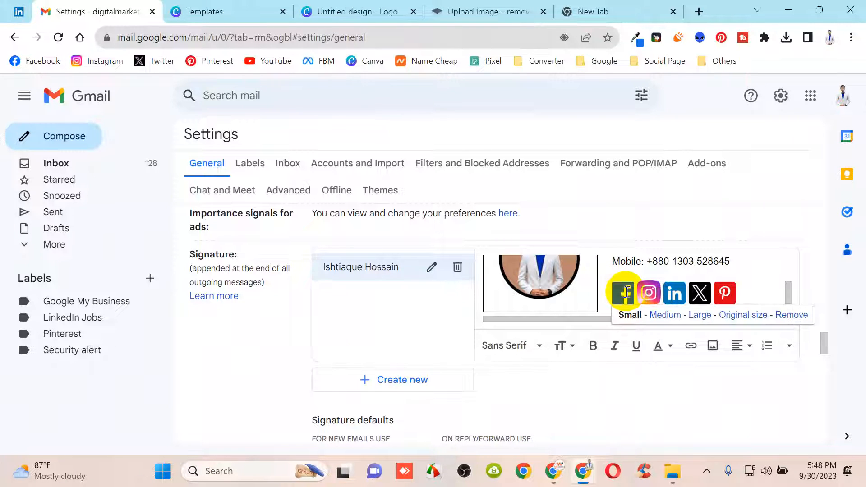
click(630, 291)
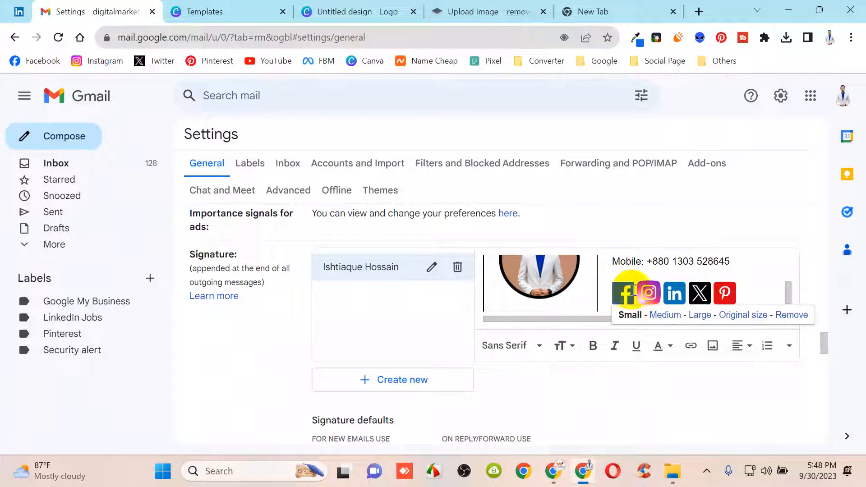
drag(638, 289, 628, 288)
key(ctrl+v)
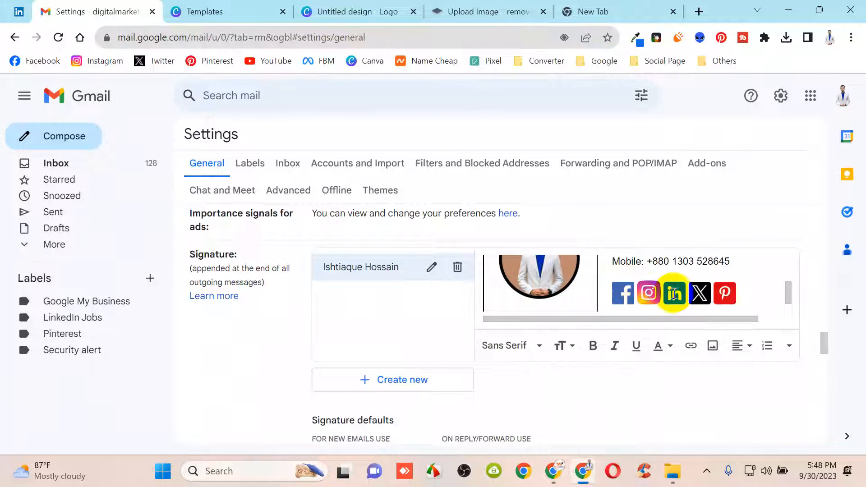
Start a link on the Pinterest icon, then minimise both Chrome windows
click(725, 294)
click(690, 353)
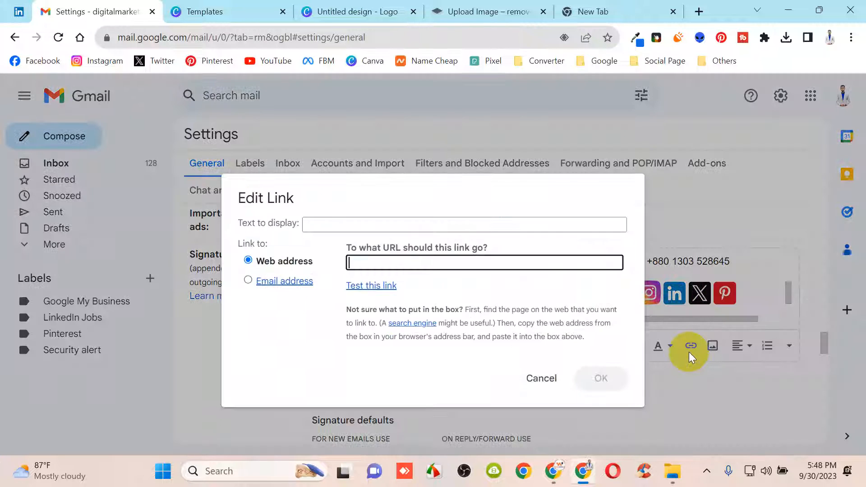
click(789, 8)
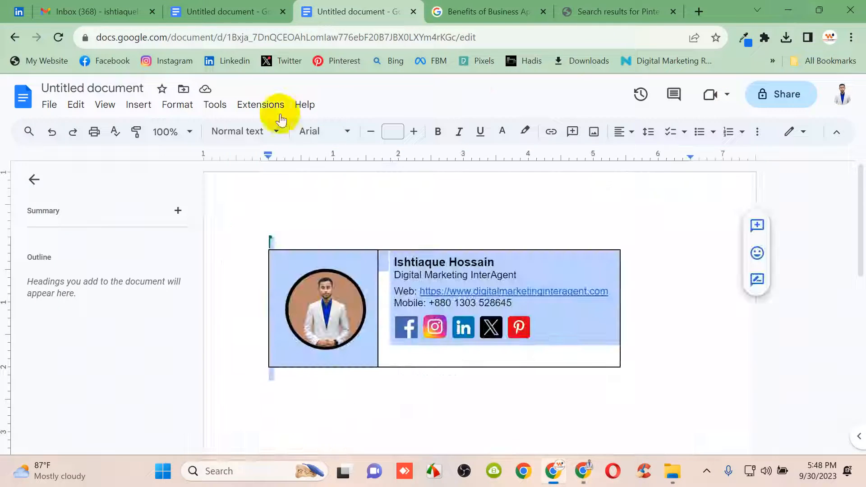
click(790, 8)
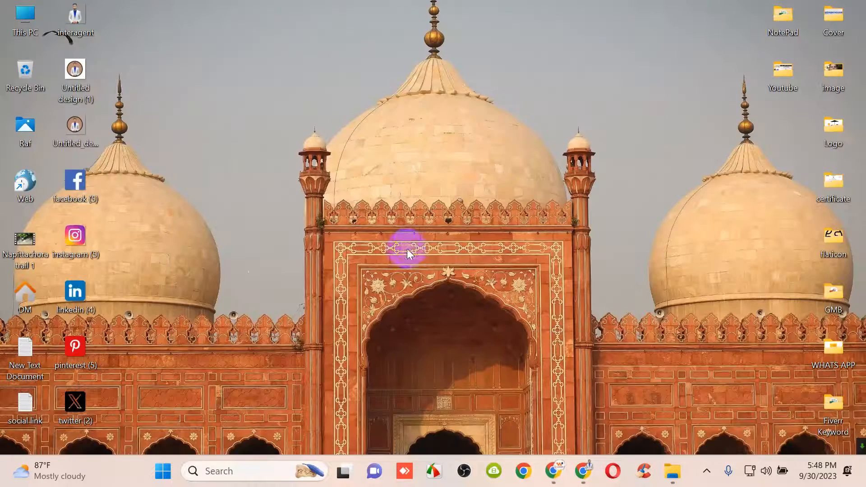
Open the social link notes maximised in Notepad, copy the Pinterest URL, and return to Gmail
double_click(22, 404)
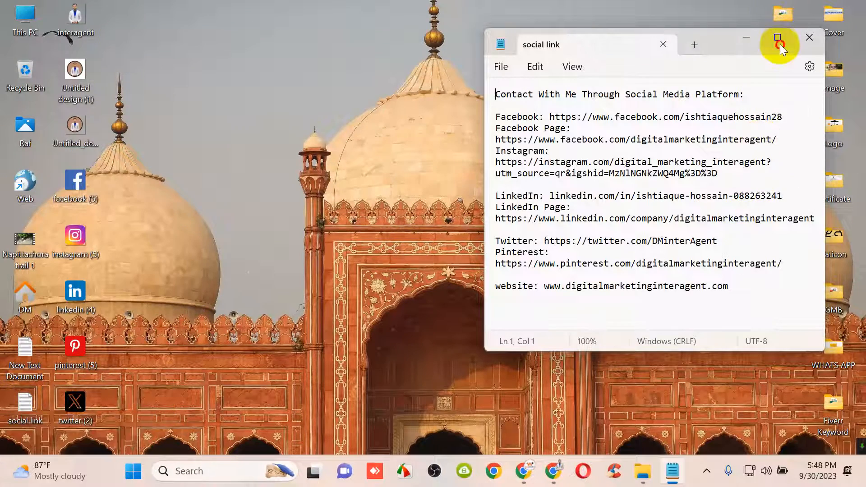
click(779, 40)
click(258, 253)
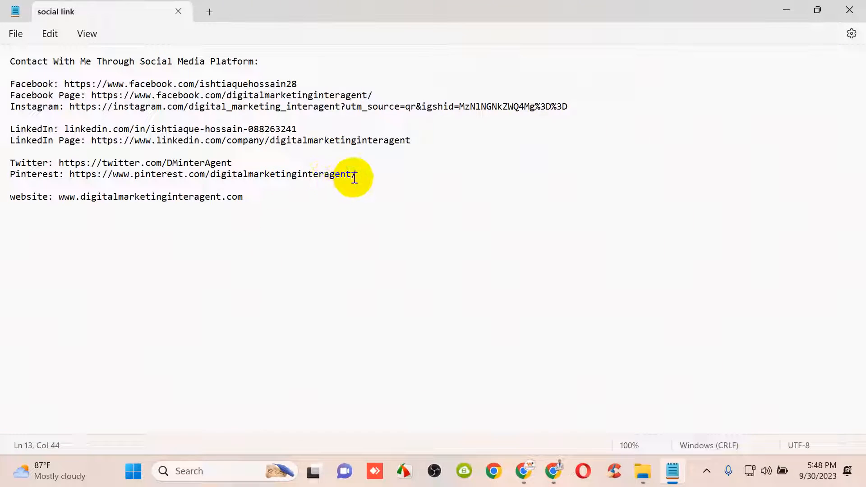
drag(374, 175, 68, 177)
key(ctrl+c)
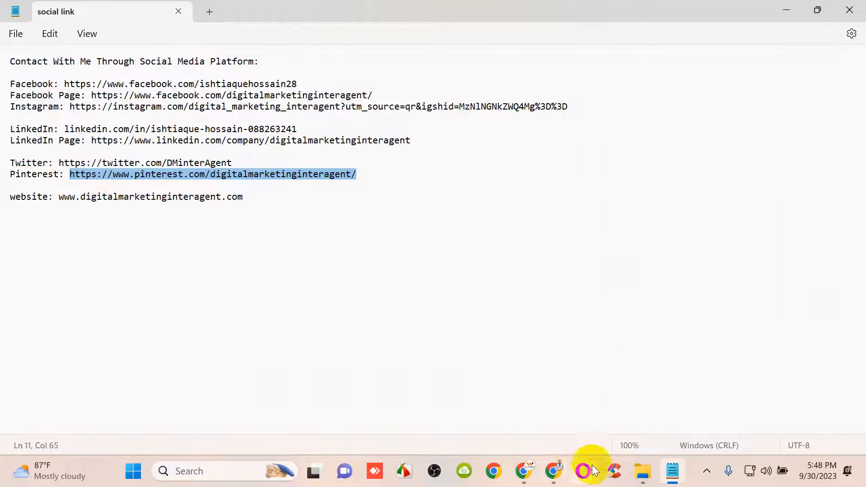
click(556, 471)
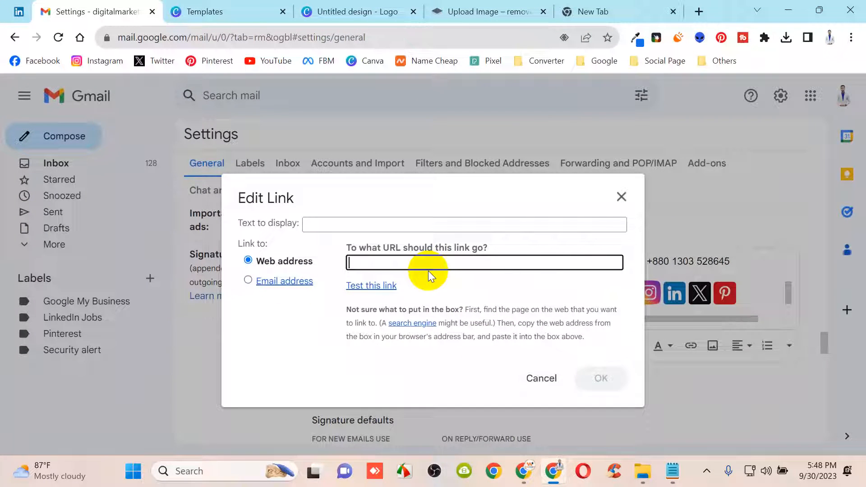
Link the Pinterest icon to the pasted profile address, then start a link on the X icon
key(ctrl+v)
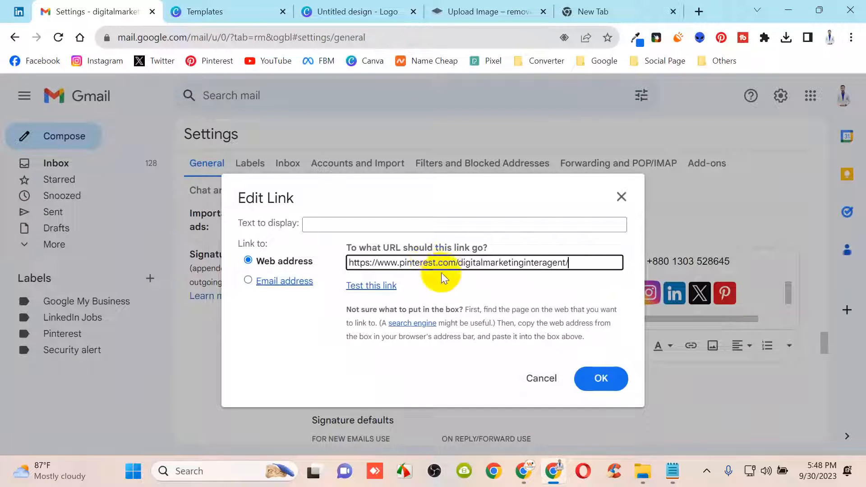
click(604, 379)
click(697, 294)
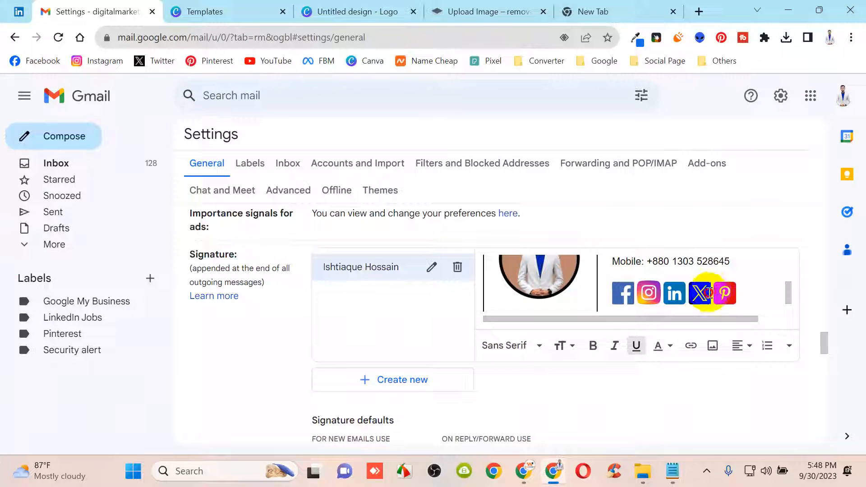
click(689, 346)
Copy the Twitter profile URL from Notepad and return to the Gmail settings window
click(672, 471)
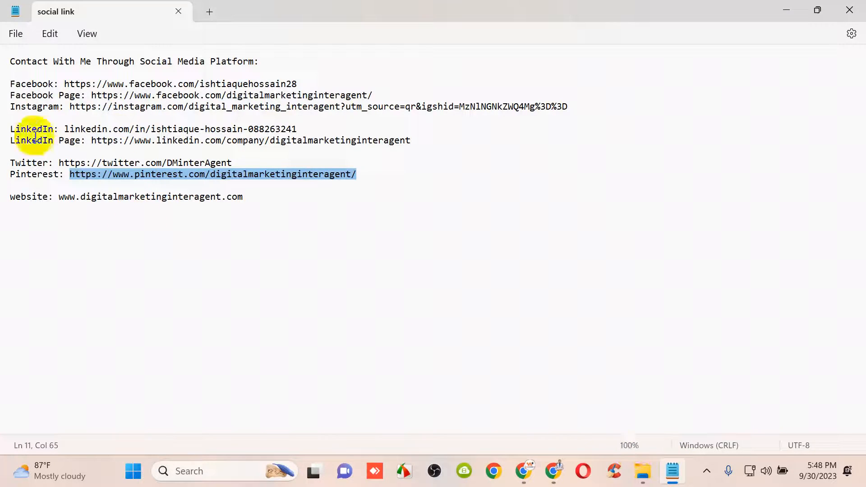
drag(232, 164, 62, 162)
key(ctrl+c)
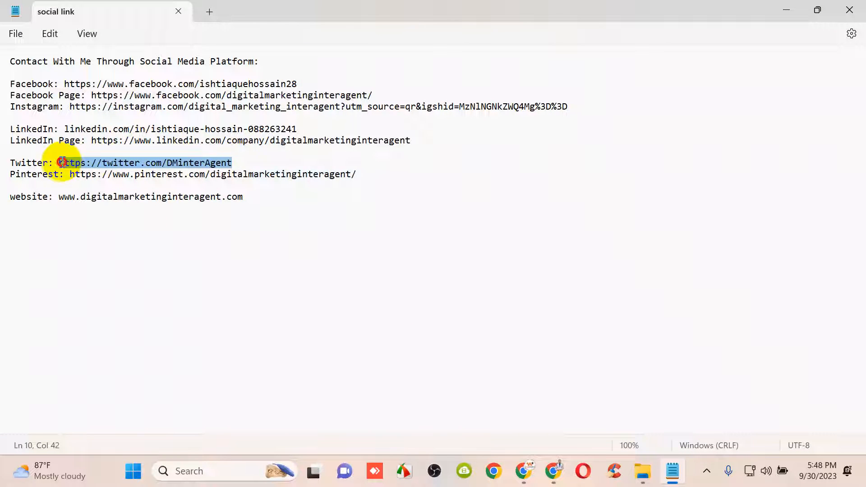
click(523, 471)
click(522, 471)
Link the X icon to the Twitter profile URL and confirm it
click(553, 471)
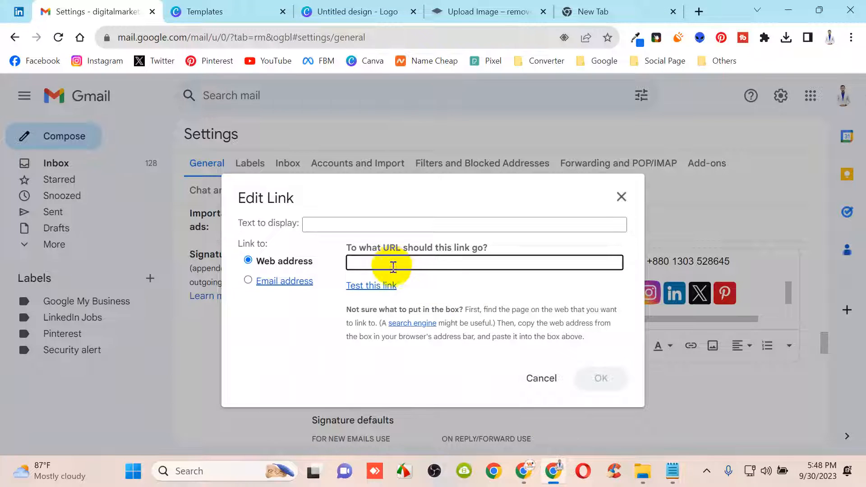
key(ctrl+v)
click(604, 380)
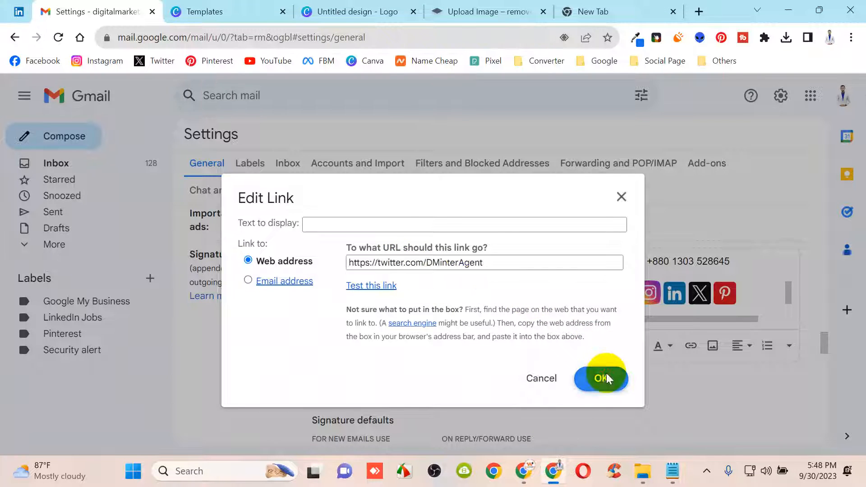
click(698, 295)
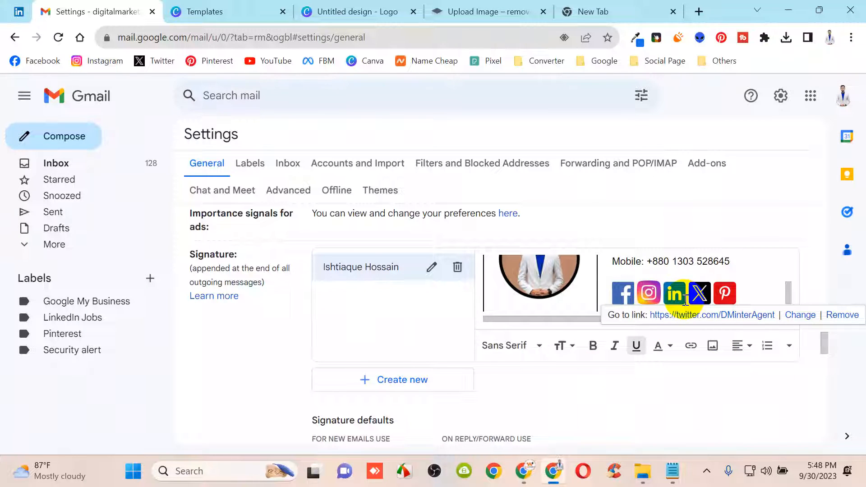
Link the LinkedIn icon to the LinkedIn profile URL copied from the Notepad notes
click(682, 297)
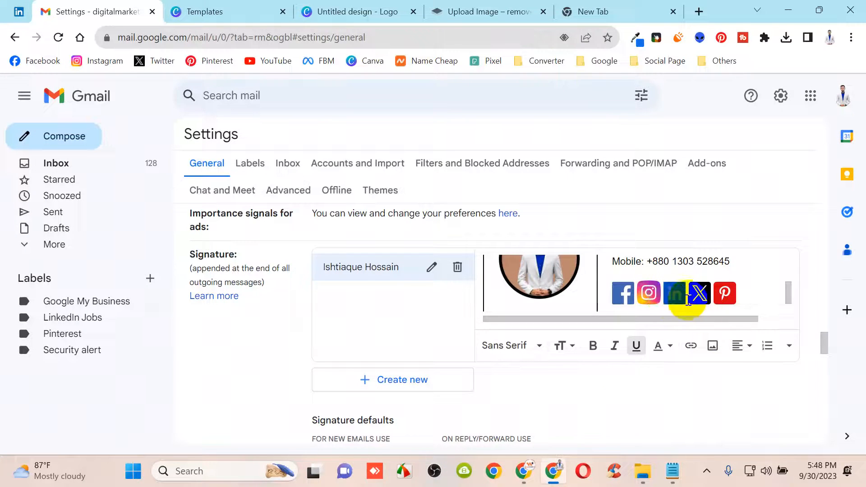
click(684, 350)
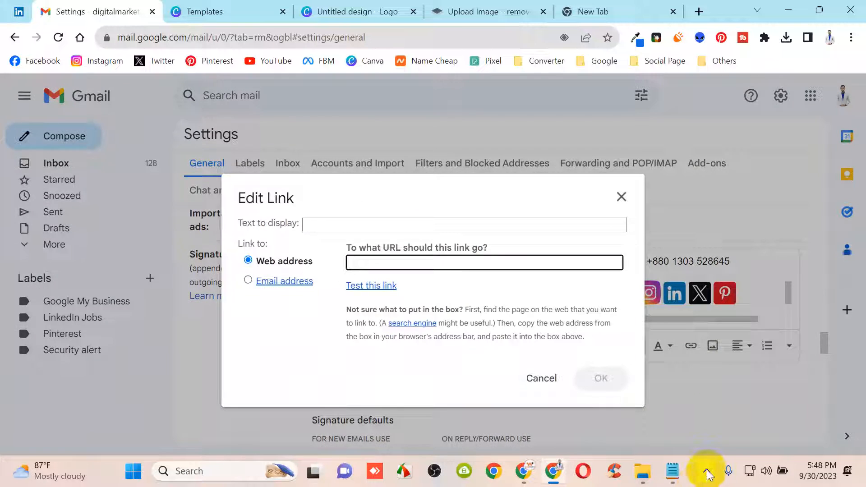
click(673, 471)
click(193, 120)
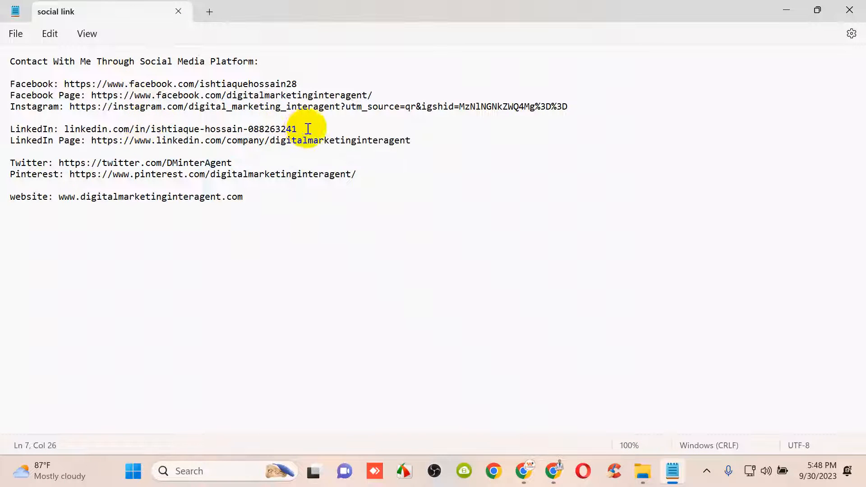
drag(305, 128, 78, 128)
key(ctrl+c)
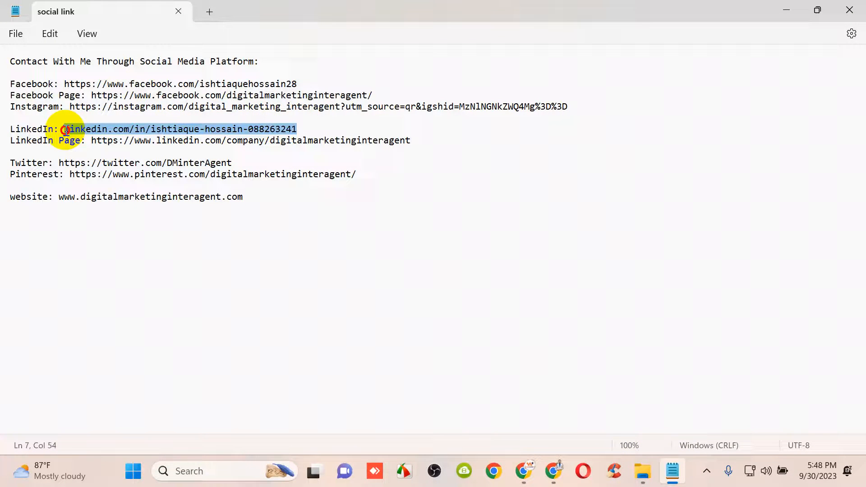
click(554, 471)
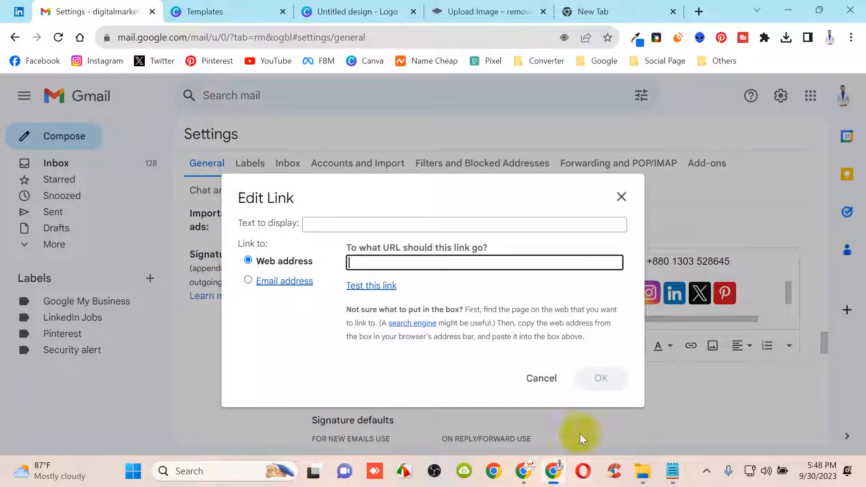
key(ctrl+v)
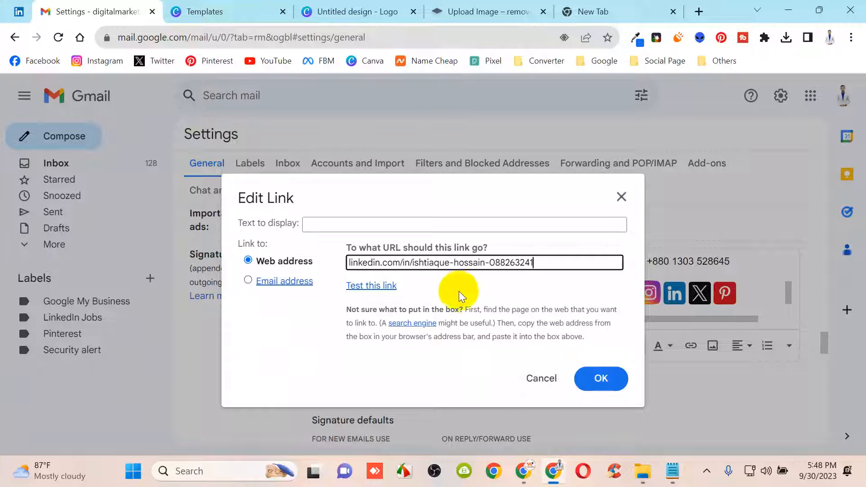
click(605, 378)
Select the Instagram icon and begin inserting its link, undoing an accidental icon removal
click(661, 294)
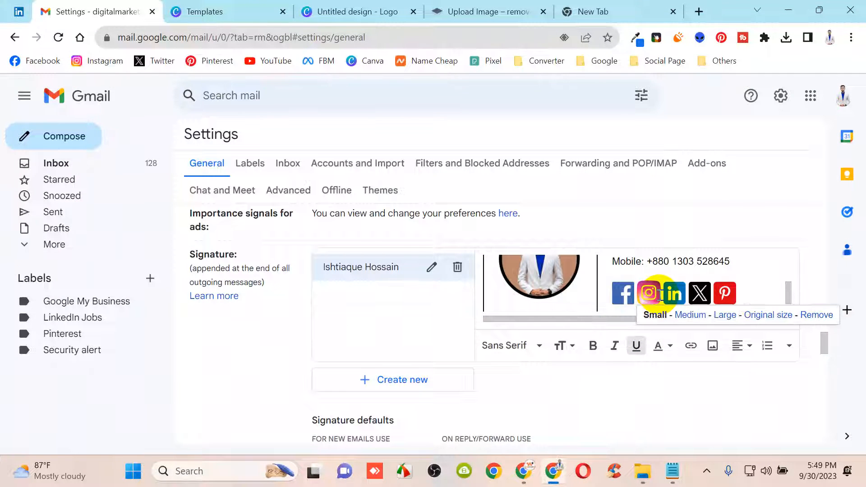
drag(664, 294, 653, 295)
key(ctrl+k)
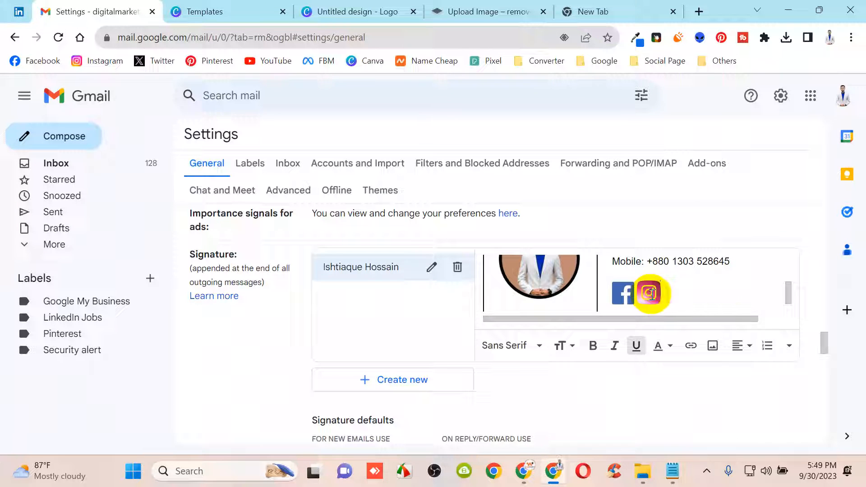
key(ctrl+z)
click(663, 298)
drag(663, 298, 638, 295)
click(690, 345)
click(672, 471)
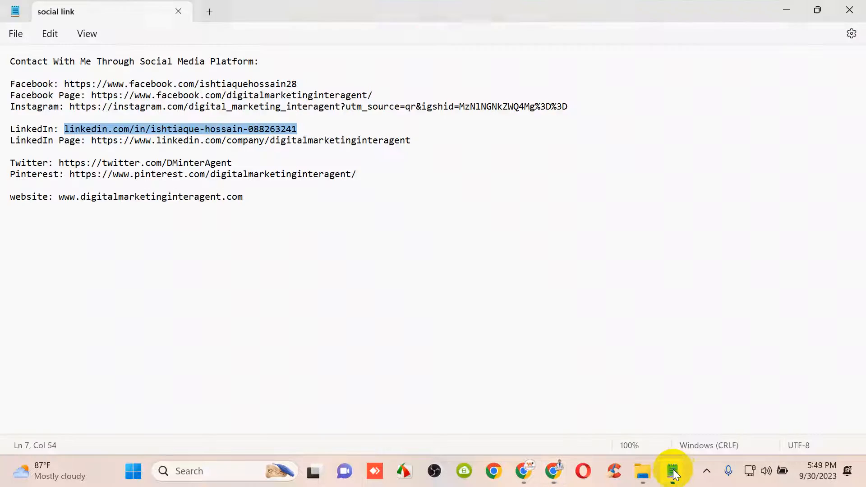
Link the Instagram icon to the Instagram profile URL copied from Notepad
click(237, 116)
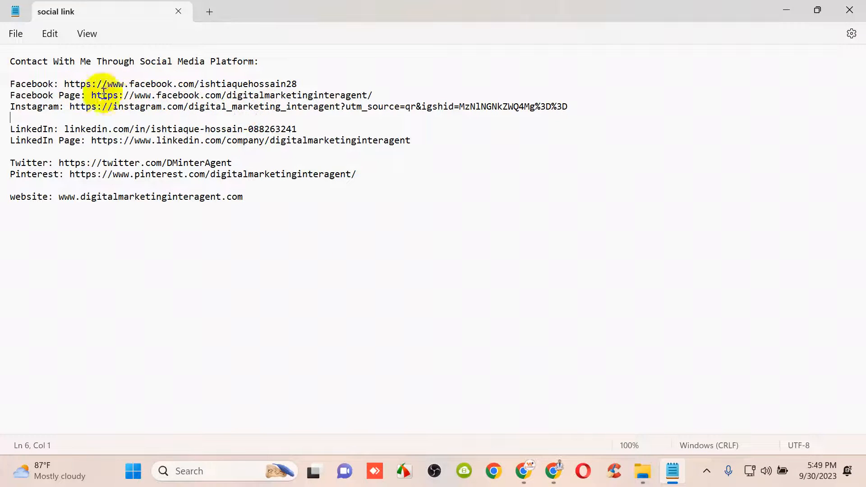
drag(567, 106, 77, 100)
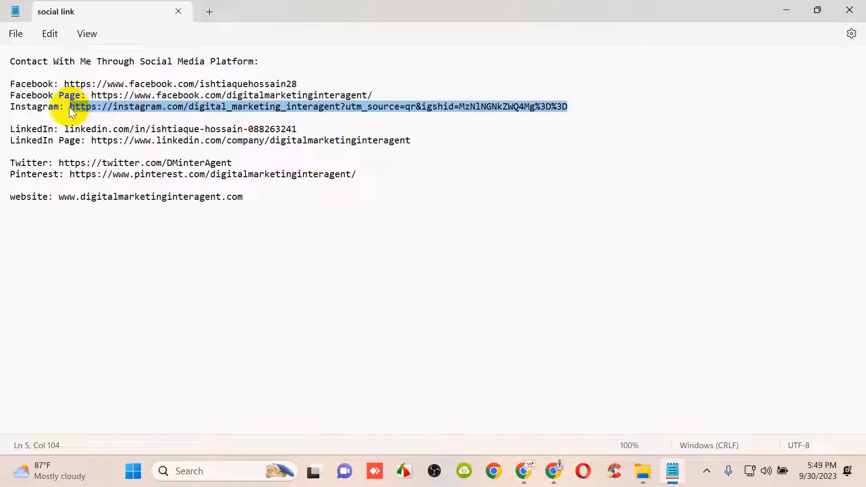
click(552, 477)
click(421, 264)
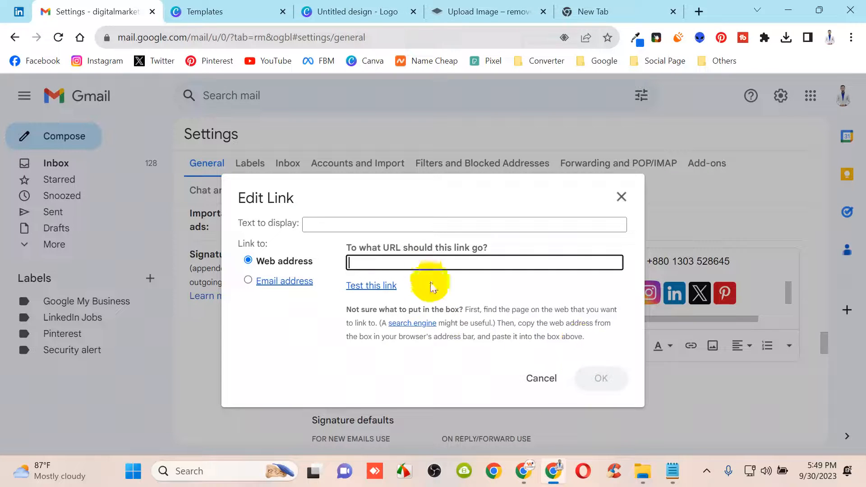
key(ctrl+v)
click(609, 395)
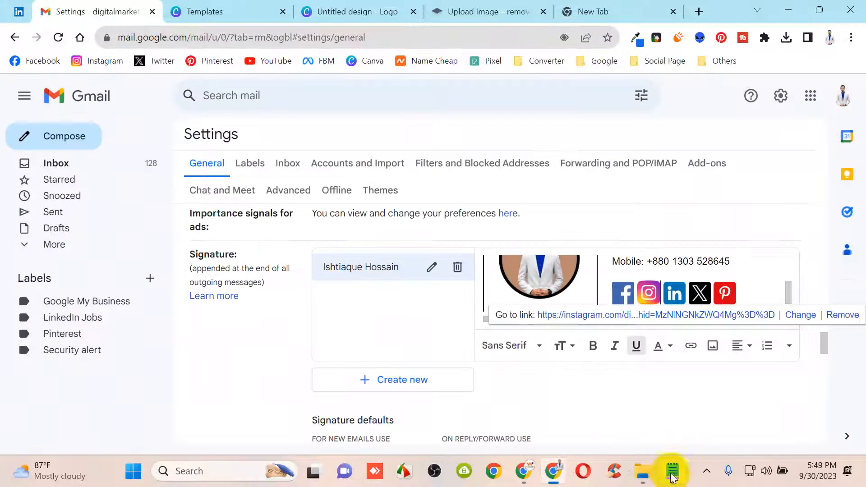
Link the Facebook icon to the Facebook profile URL copied from Notepad, then check it
click(672, 470)
click(114, 95)
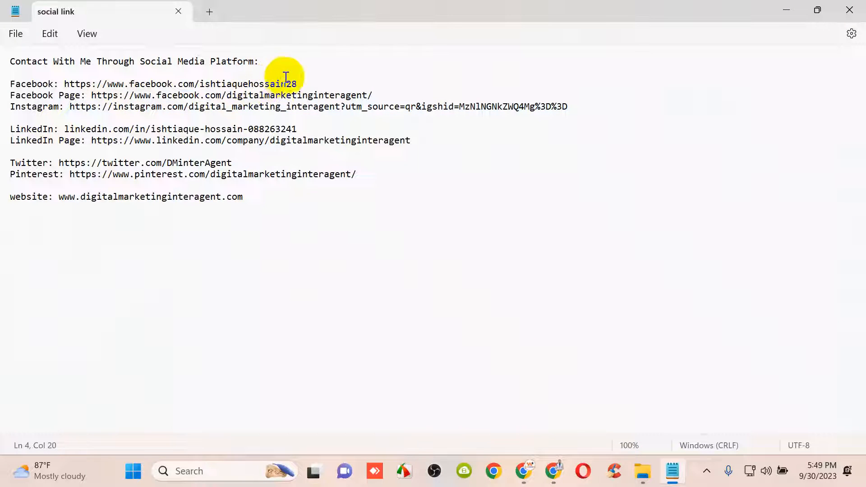
drag(297, 84, 64, 84)
key(ctrl+c)
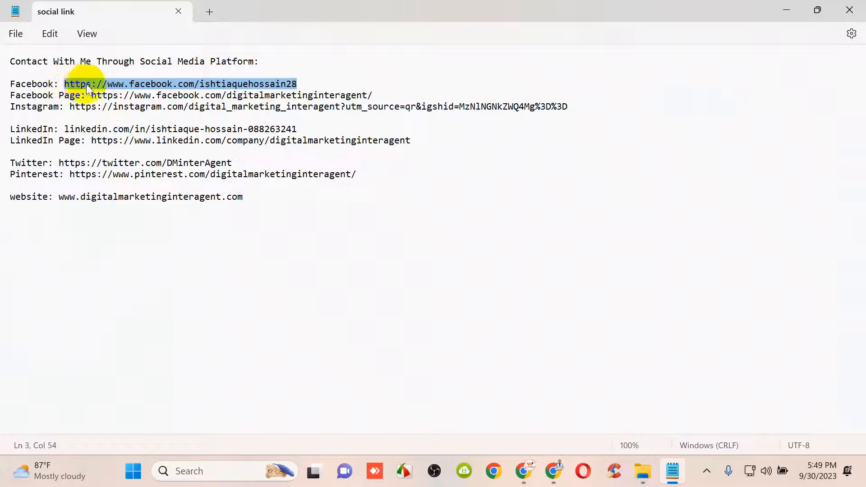
click(555, 471)
click(637, 296)
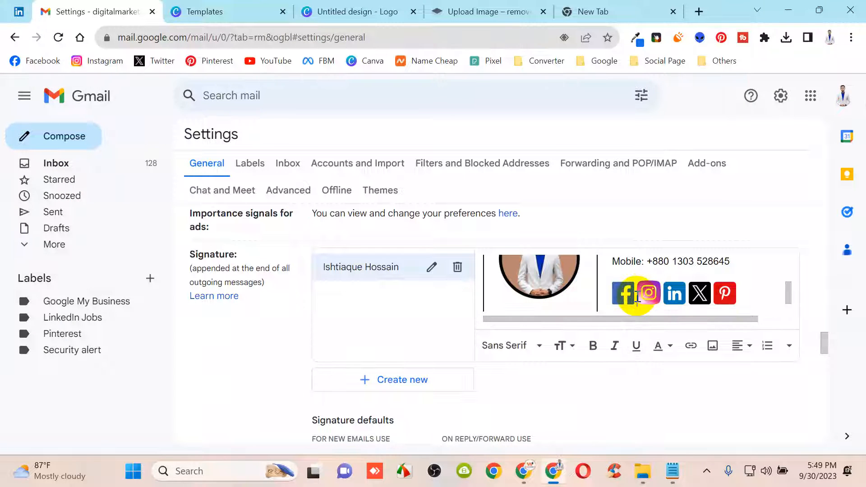
drag(634, 297, 607, 293)
click(691, 346)
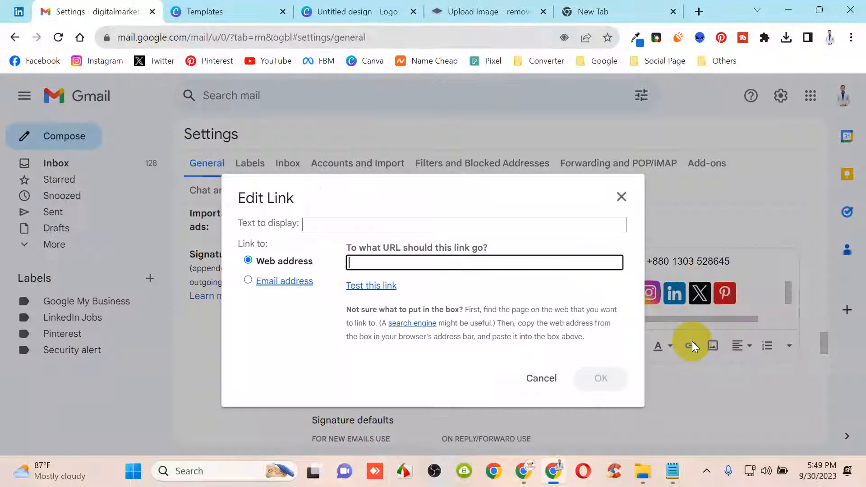
key(ctrl+v)
click(600, 378)
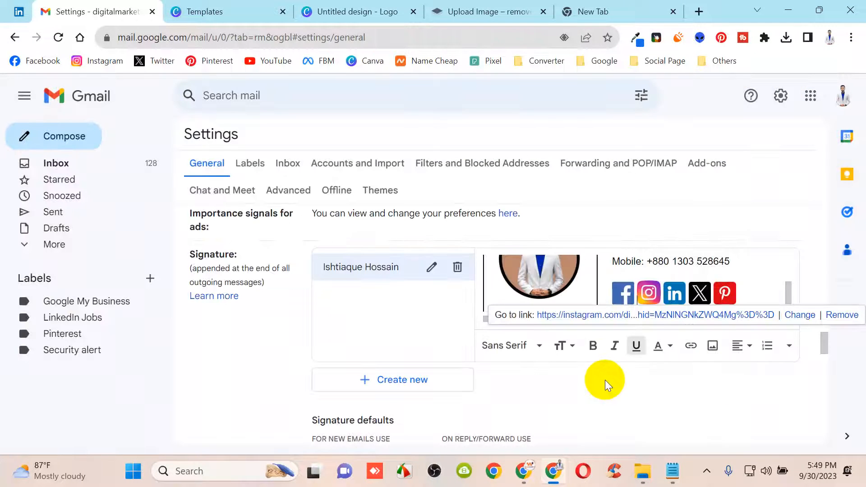
click(631, 293)
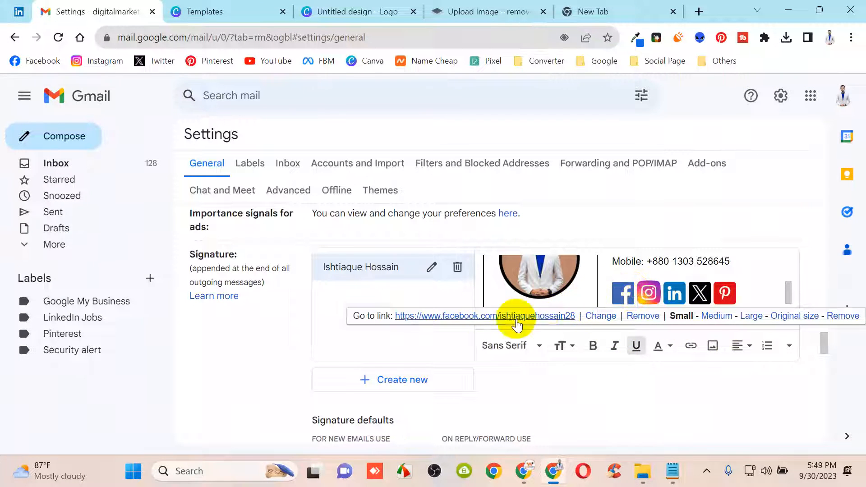
click(657, 298)
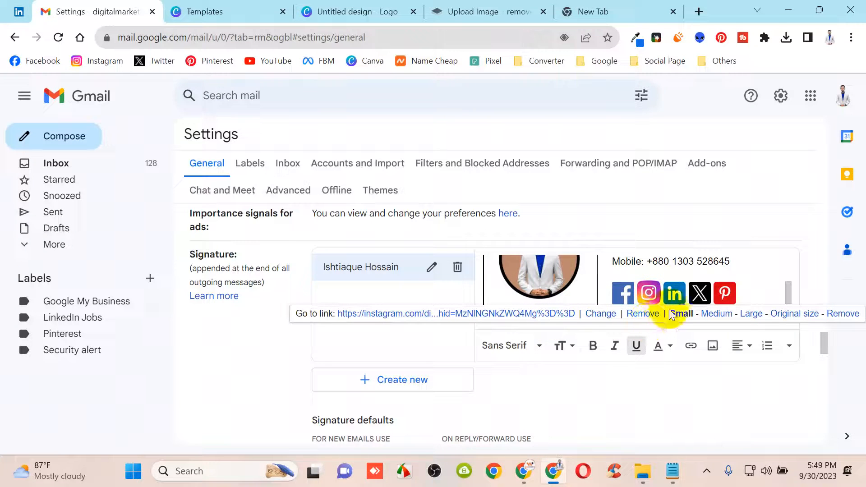
click(674, 294)
click(709, 297)
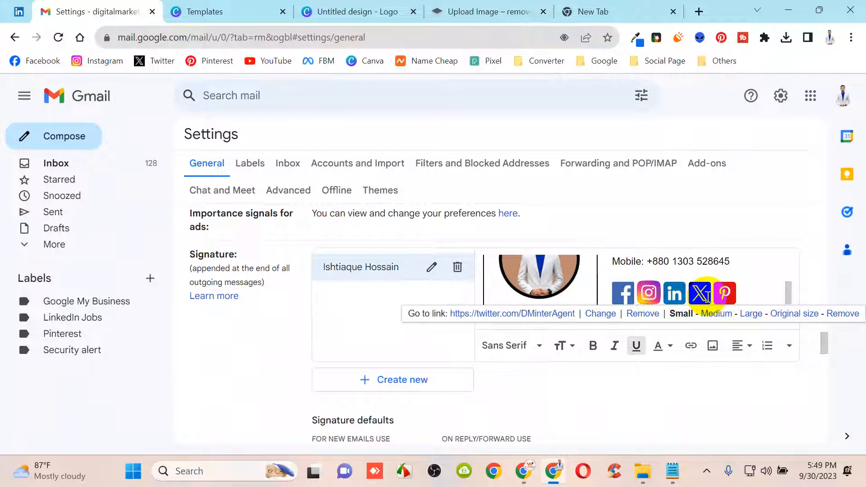
click(726, 294)
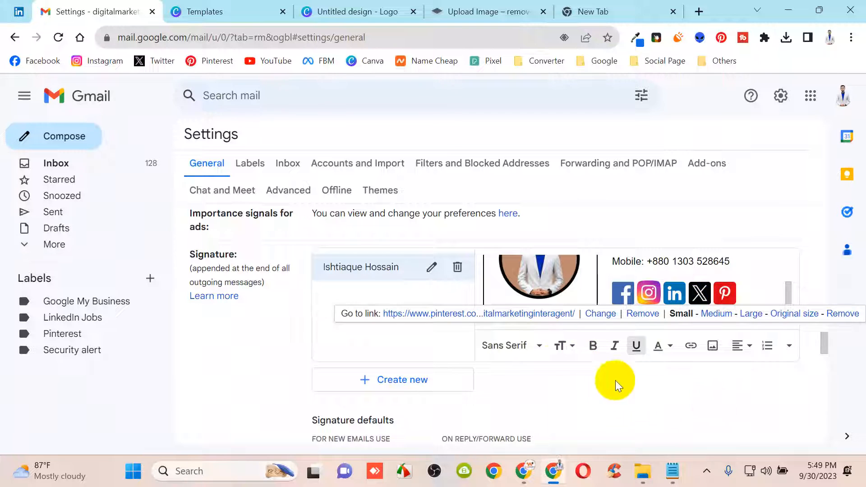
scroll(642, 356, up, 3)
scroll(647, 353, down, 5)
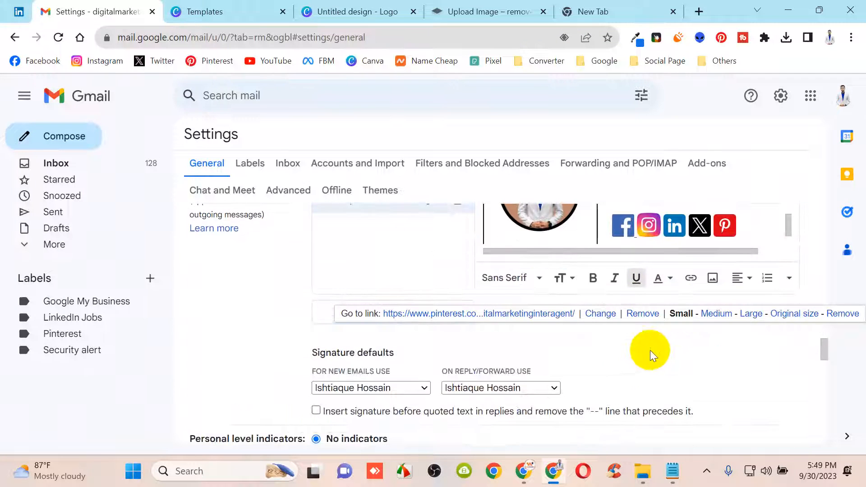
scroll(608, 382, down, 1)
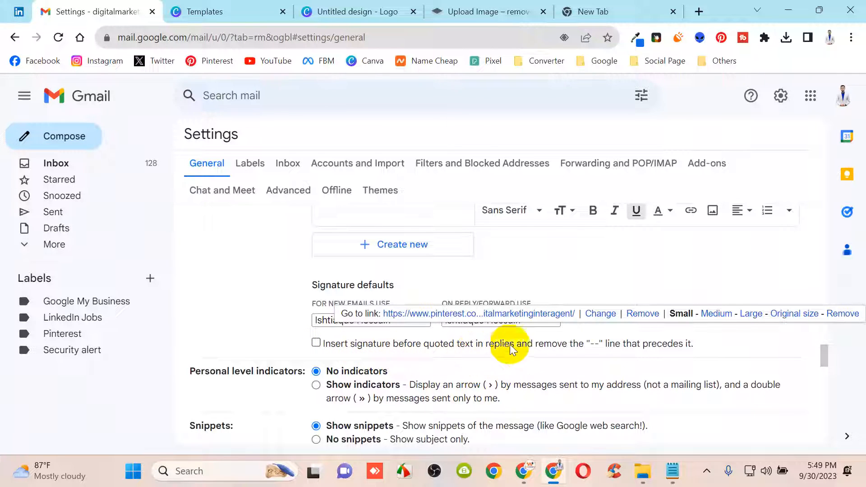
scroll(692, 353, down, 5)
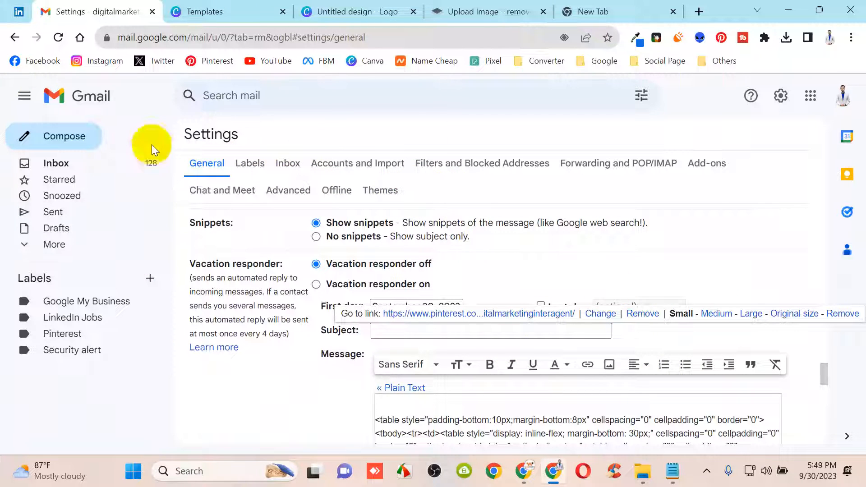
Tick 'Insert signature before quoted text in replies' under Signature defaults to drop the '--' line
click(48, 135)
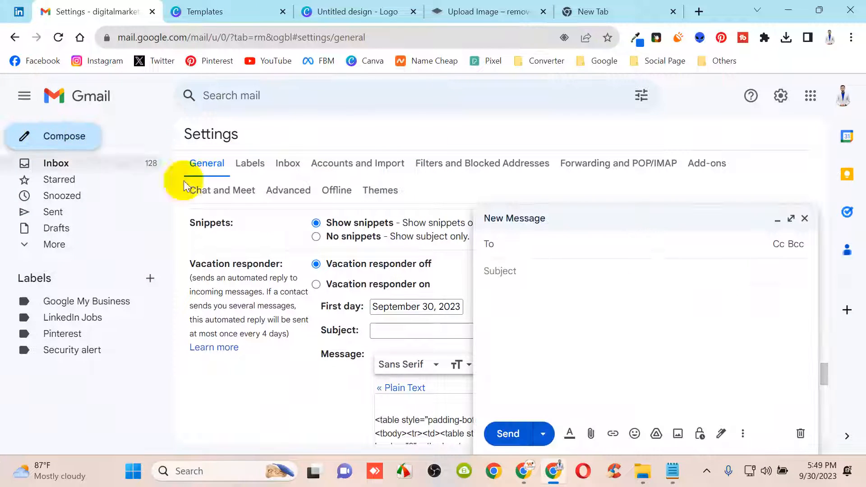
click(804, 218)
scroll(517, 369, up, 10)
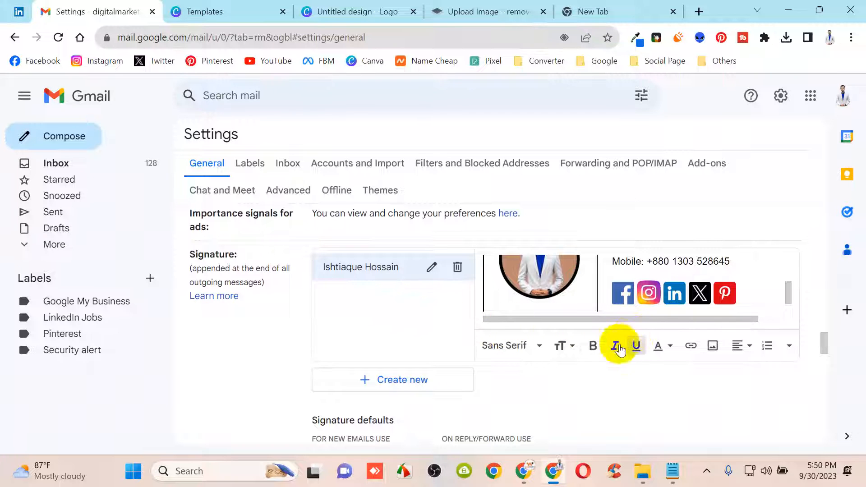
mouse_move(785, 298)
mouse_down()
mouse_move(786, 265)
mouse_move(789, 302)
mouse_up()
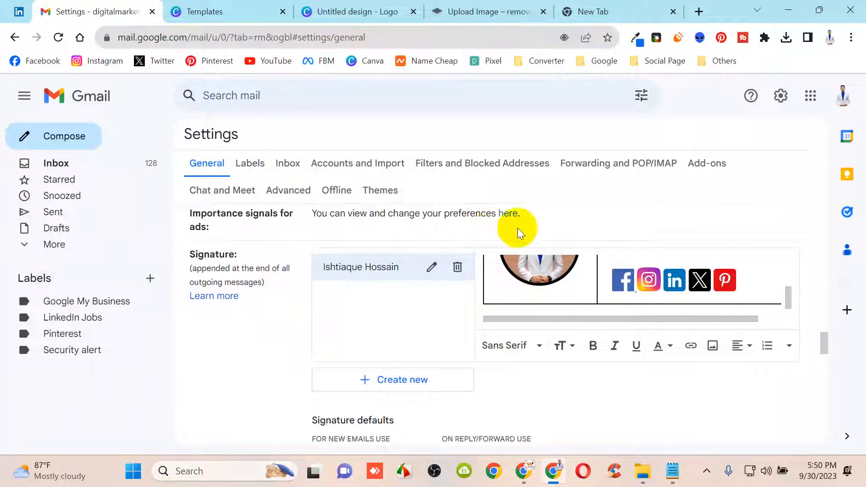
scroll(614, 323, down, 4)
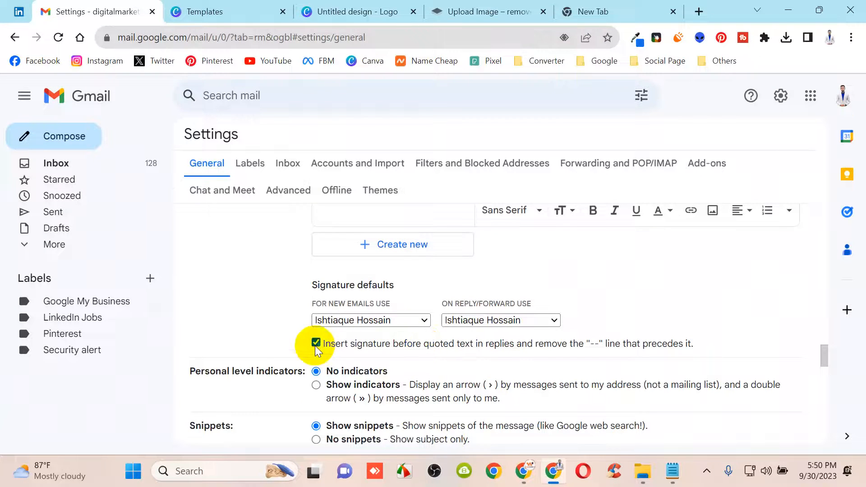
click(42, 133)
click(805, 218)
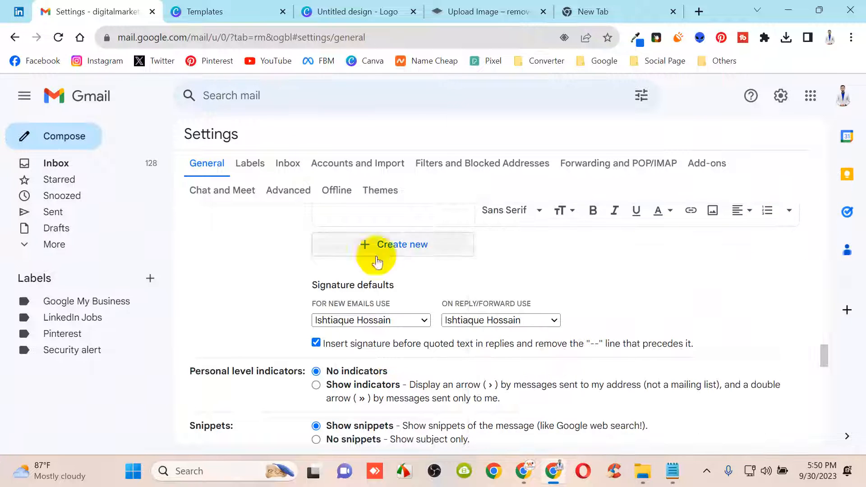
click(15, 37)
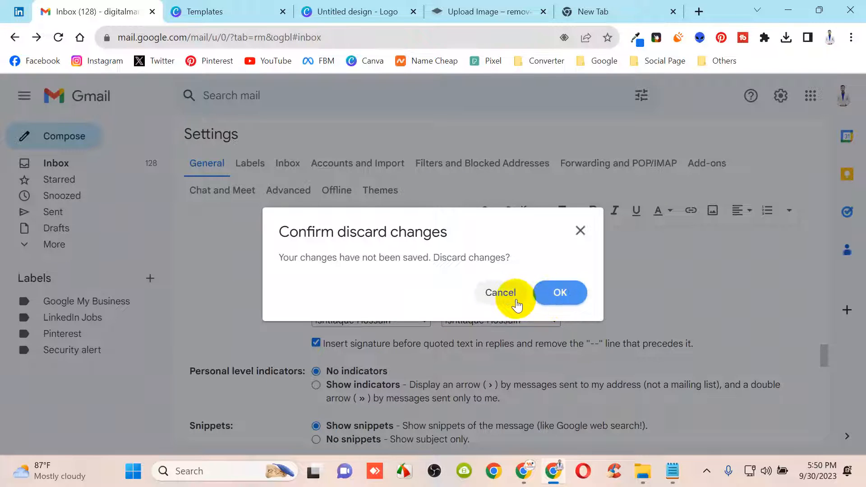
click(502, 294)
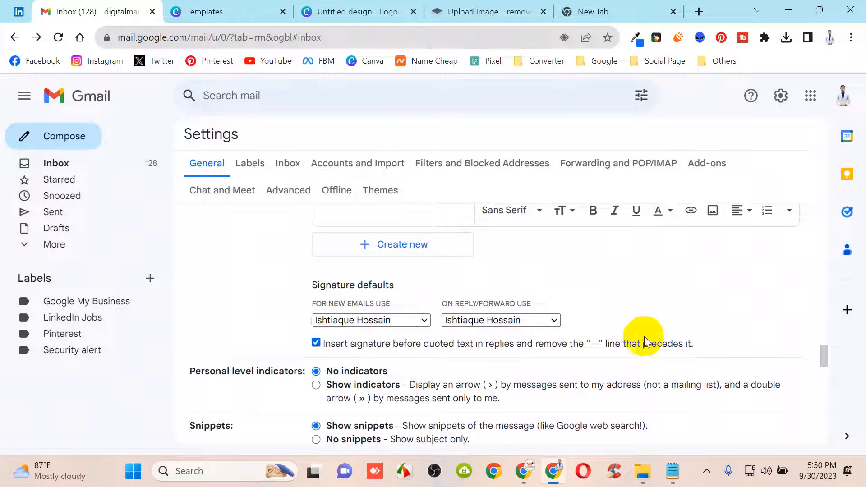
scroll(581, 296, up, 3)
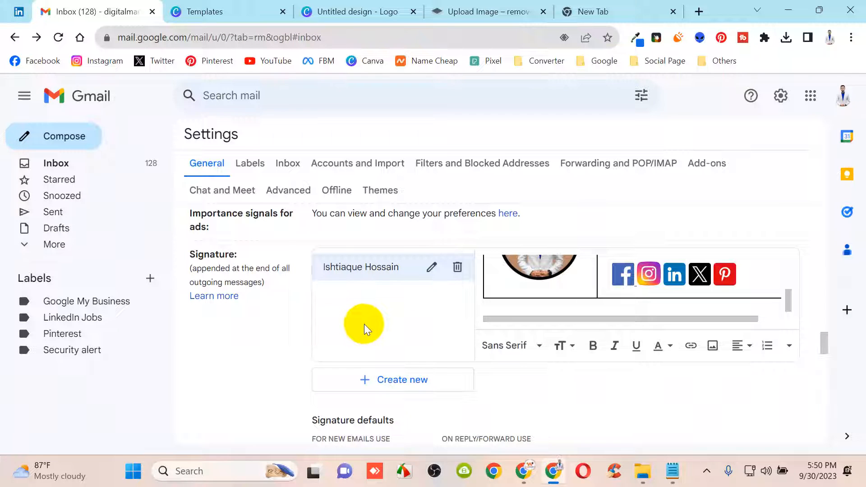
scroll(441, 310, down, 2)
scroll(442, 316, up, 2)
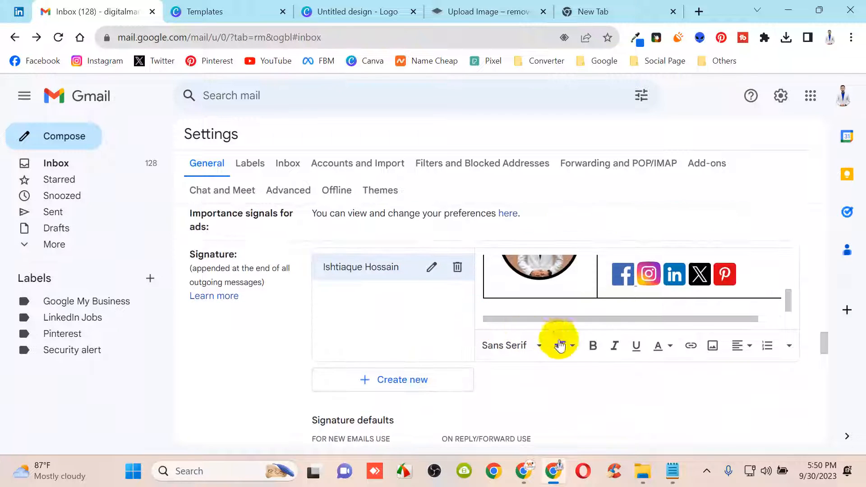
scroll(783, 297, down, 3)
scroll(781, 281, up, 3)
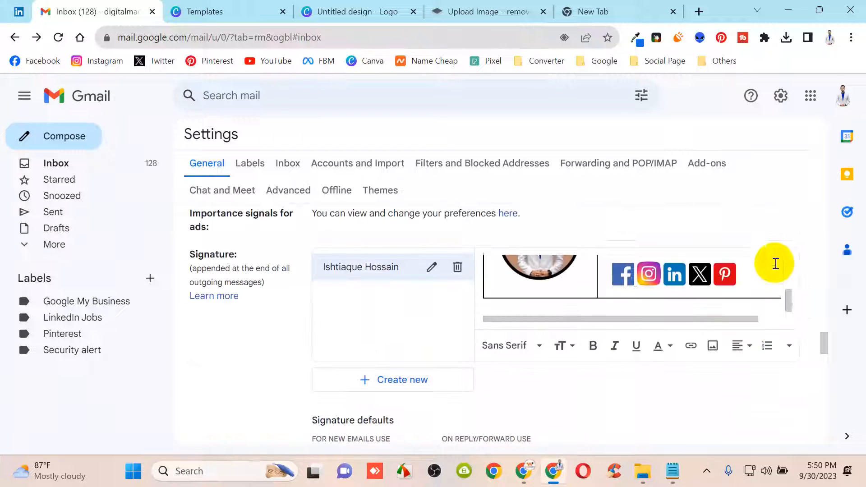
click(793, 348)
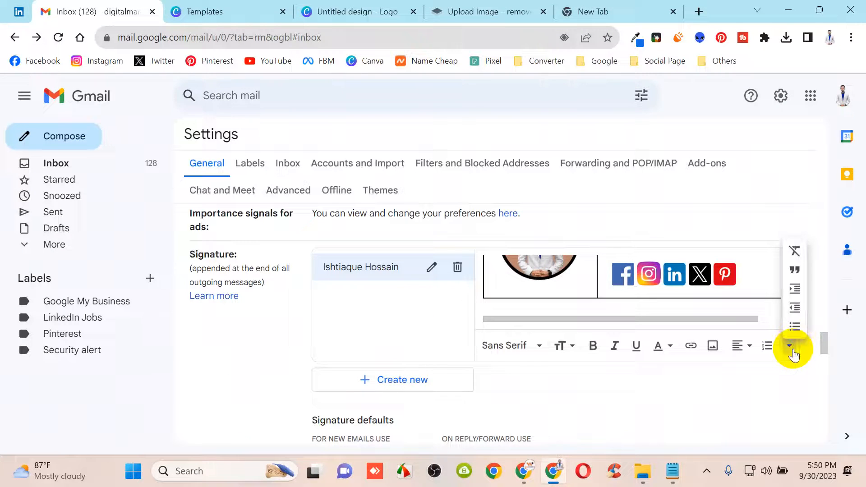
Save the Gmail settings and compose a new message showing the photo signature with five social icons
click(793, 349)
drag(825, 346, 841, 429)
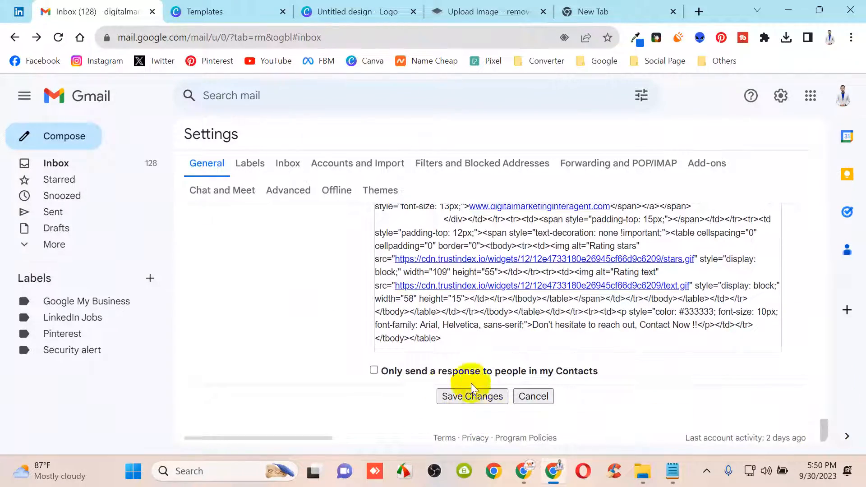
click(489, 403)
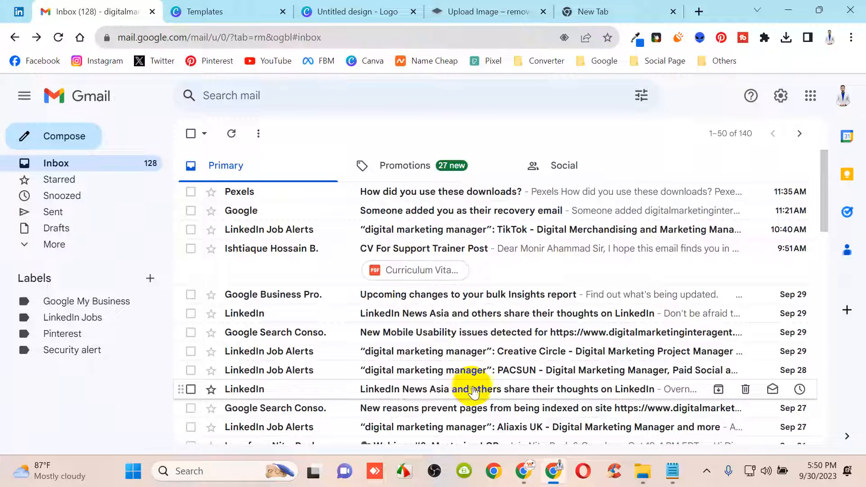
click(48, 140)
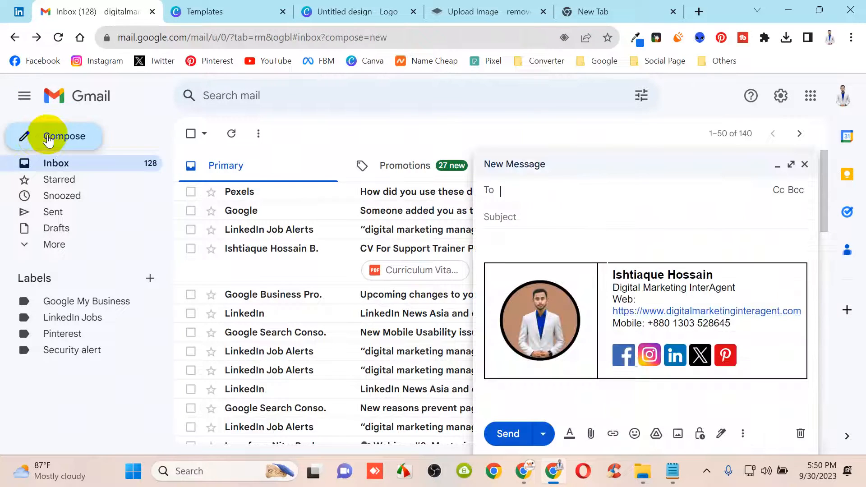